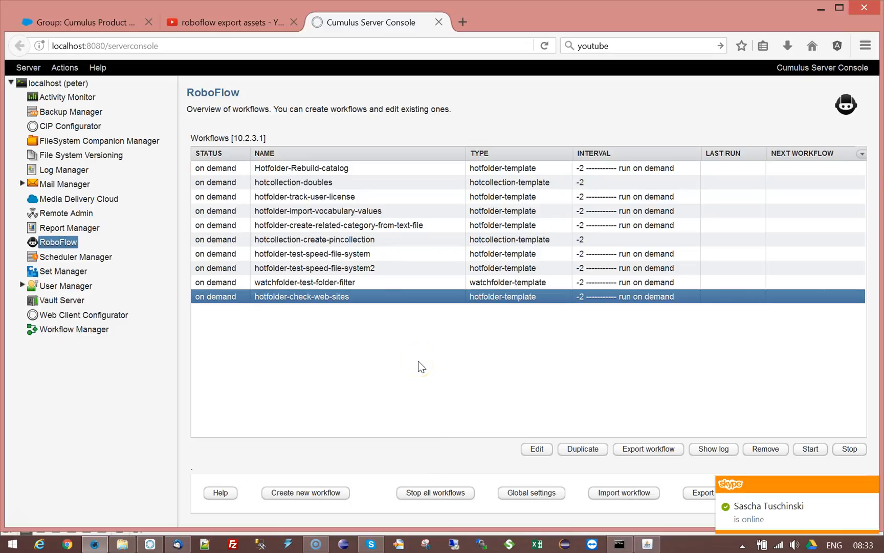
# - Switch to the Cumulus client and open the properties of the watchfolder catalog
pyautogui.click(870, 481)
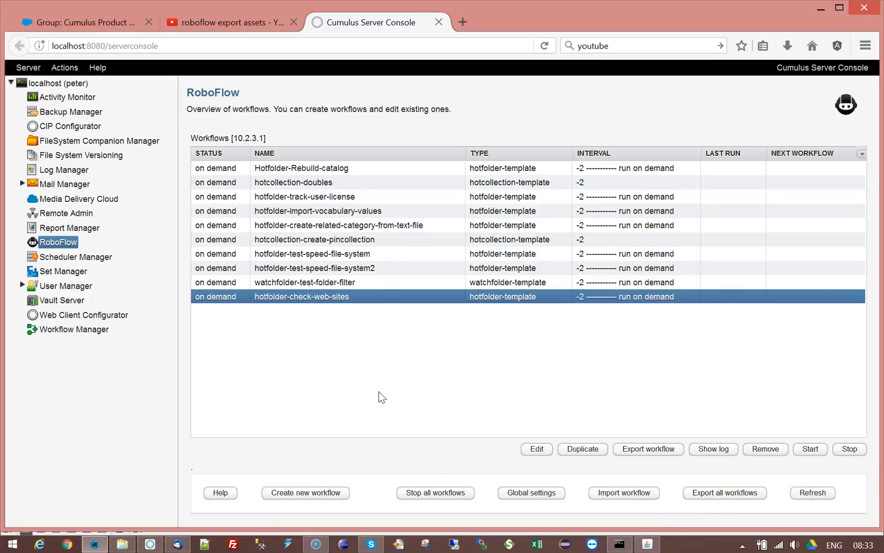
pyautogui.click(151, 544)
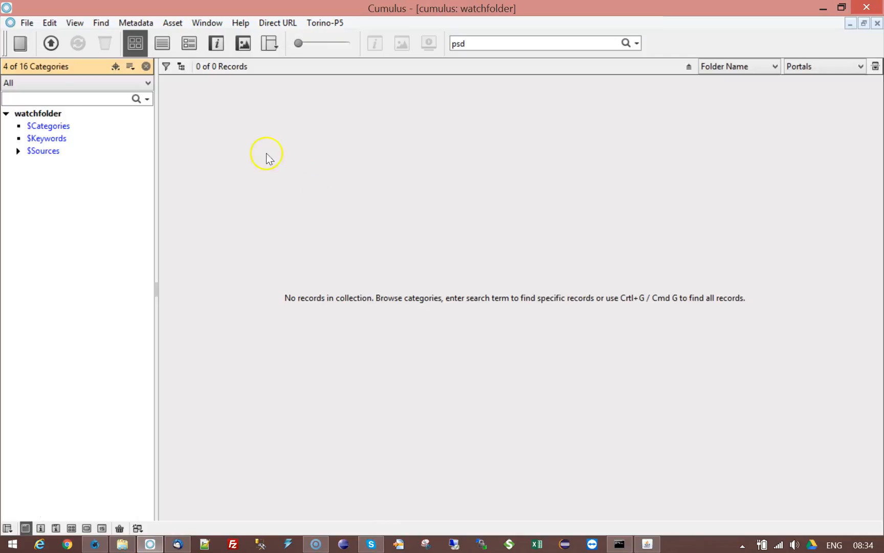
pyautogui.click(32, 115)
pyautogui.rightClick(32, 115)
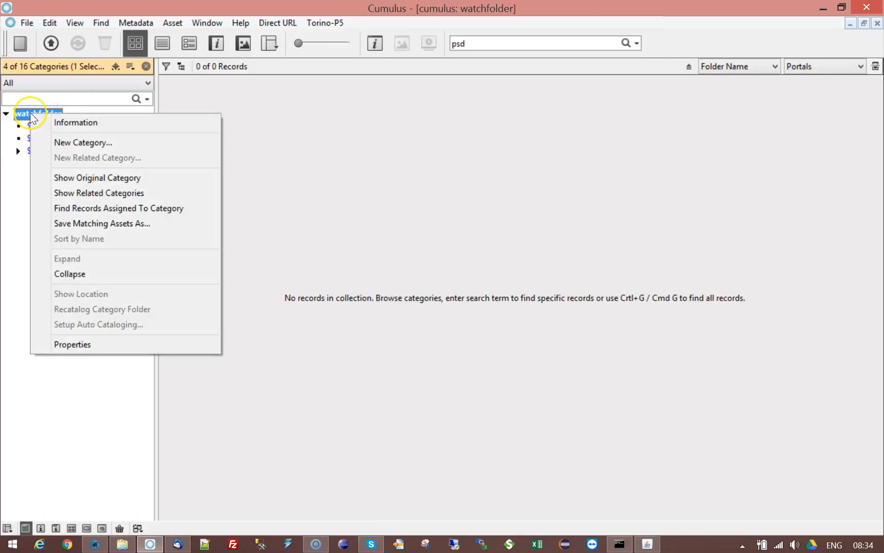
pyautogui.click(100, 345)
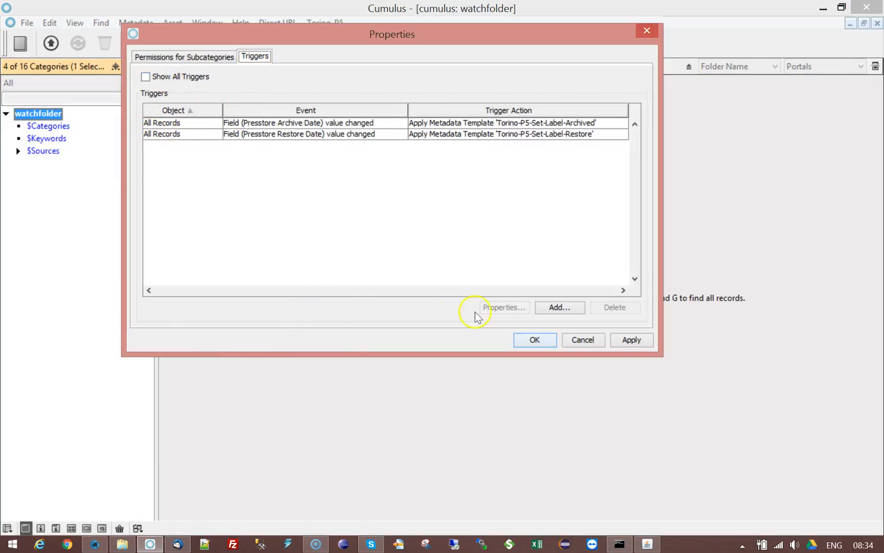
# - Add a trigger to the watchfolder catalog with Records Events as its source and Item added as the event type
pyautogui.click(562, 307)
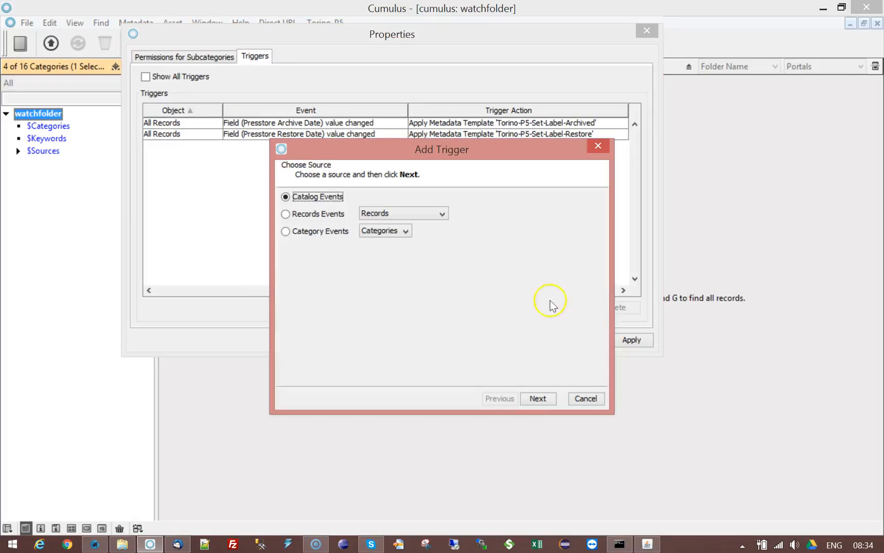
pyautogui.click(285, 215)
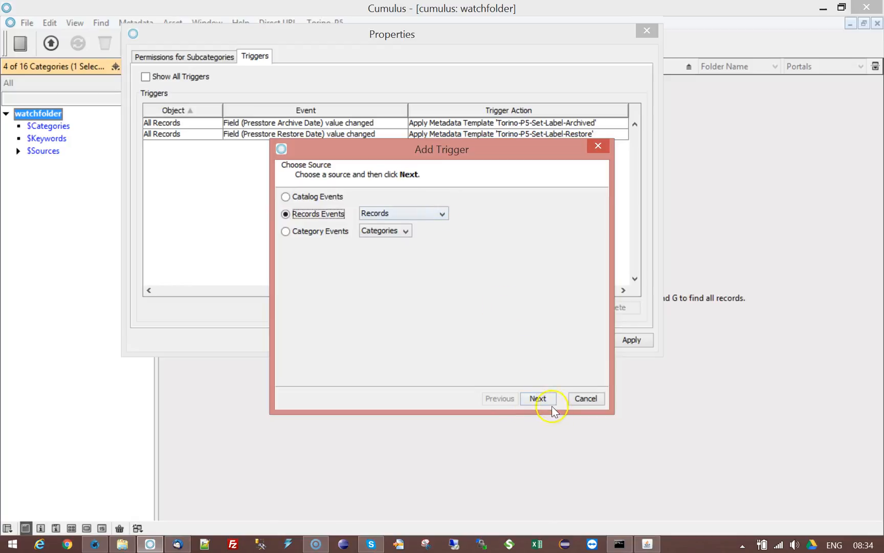
pyautogui.click(538, 398)
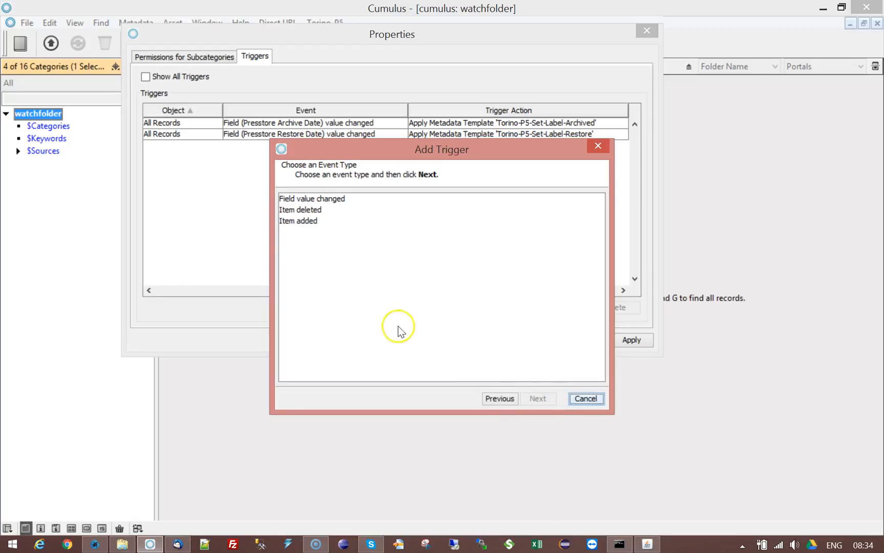
pyautogui.click(299, 221)
pyautogui.click(538, 399)
pyautogui.click(542, 399)
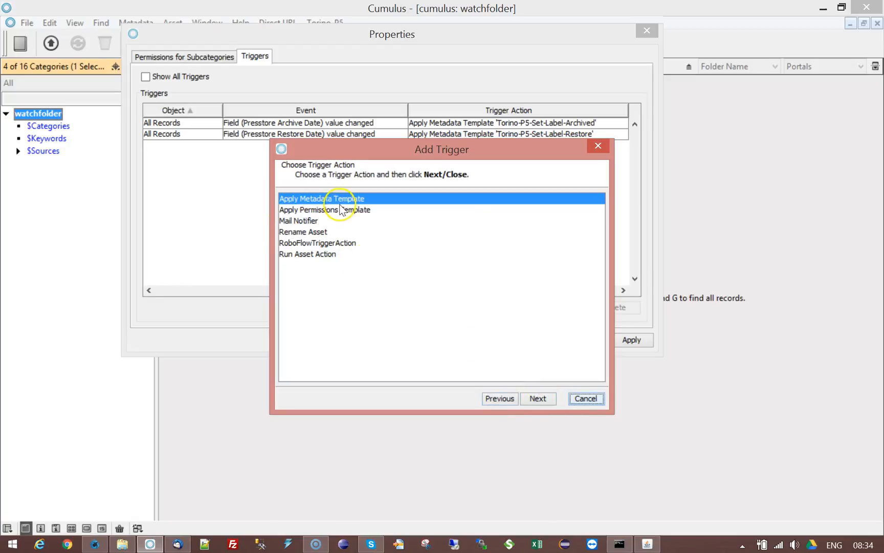
# - Assign RoboFlowTriggerAction to the trigger and set its target folder to C:\Temp\trigger-new-file
pyautogui.click(296, 243)
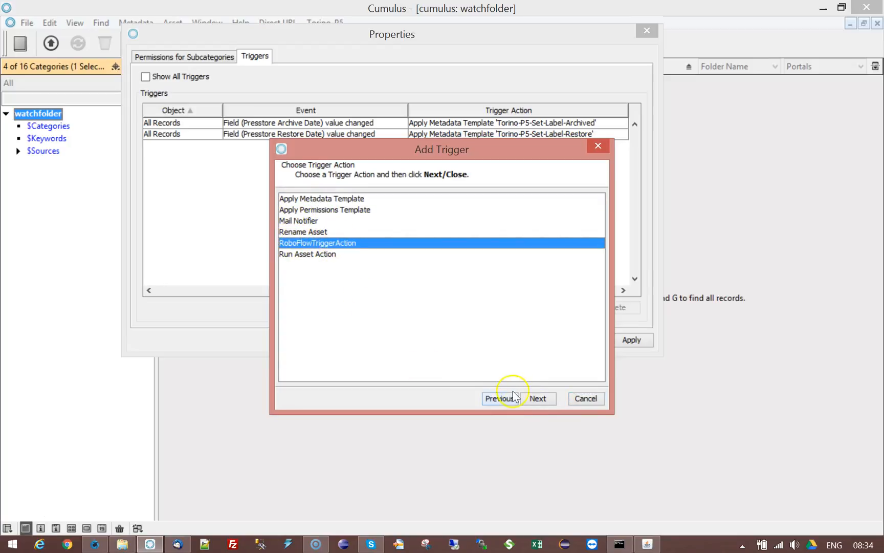
pyautogui.click(537, 398)
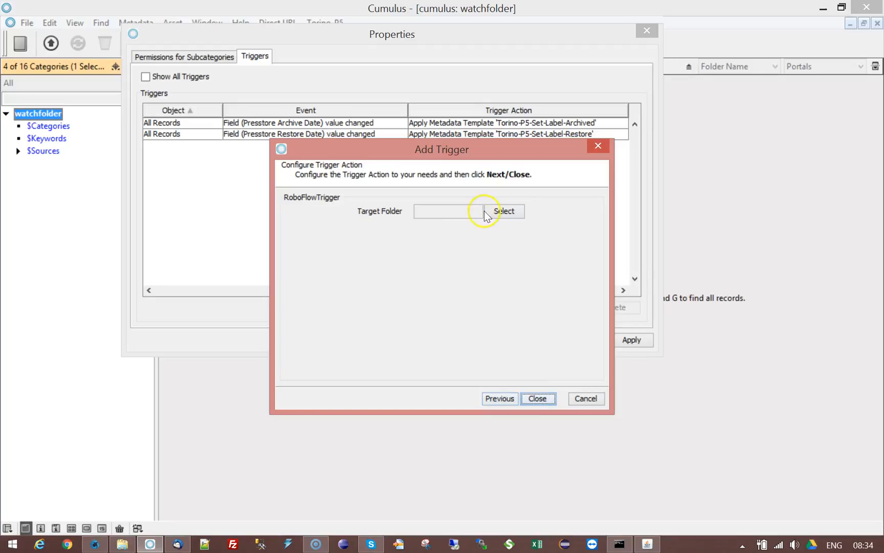
pyautogui.click(494, 211)
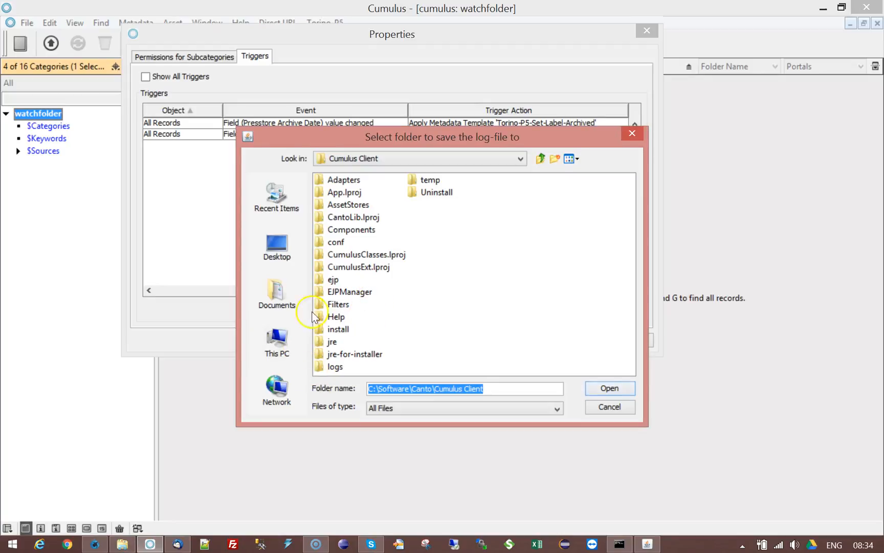
pyautogui.click(275, 392)
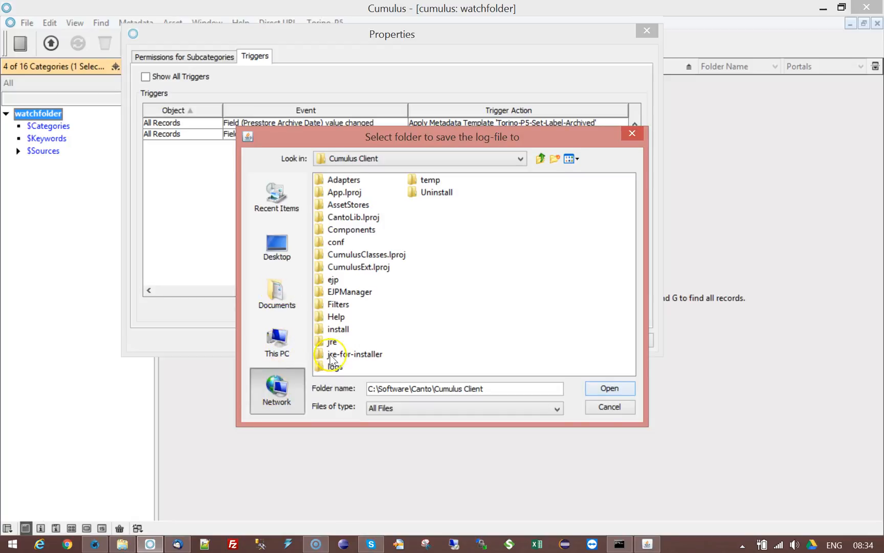
pyautogui.click(279, 351)
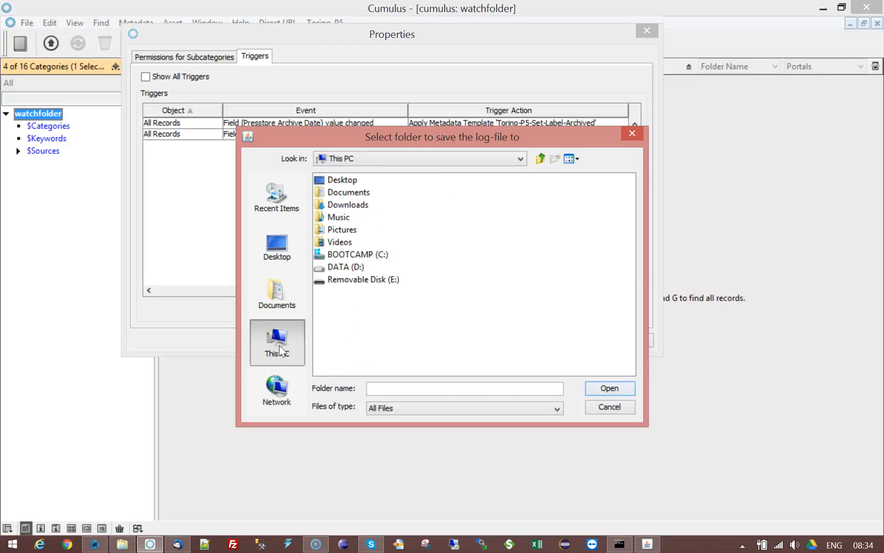
pyautogui.doubleClick(356, 255)
pyautogui.click(345, 343)
pyautogui.doubleClick(344, 342)
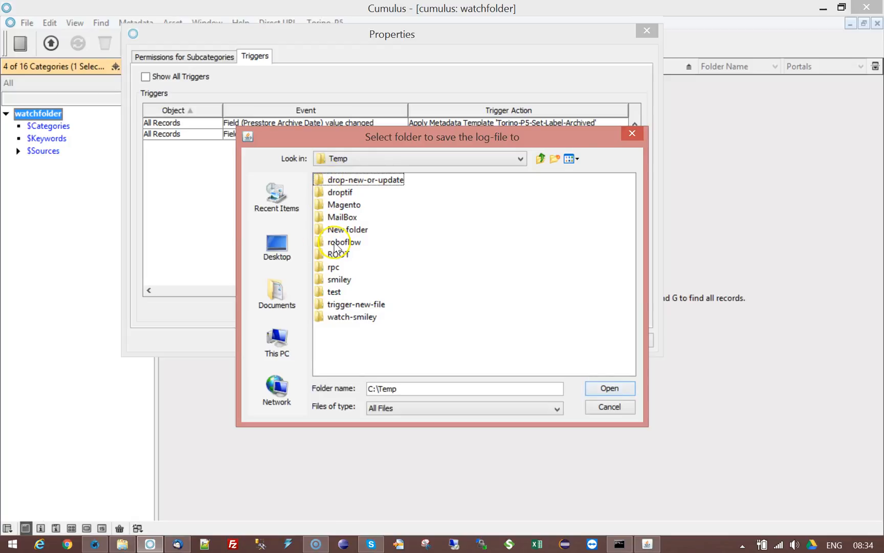
pyautogui.click(346, 303)
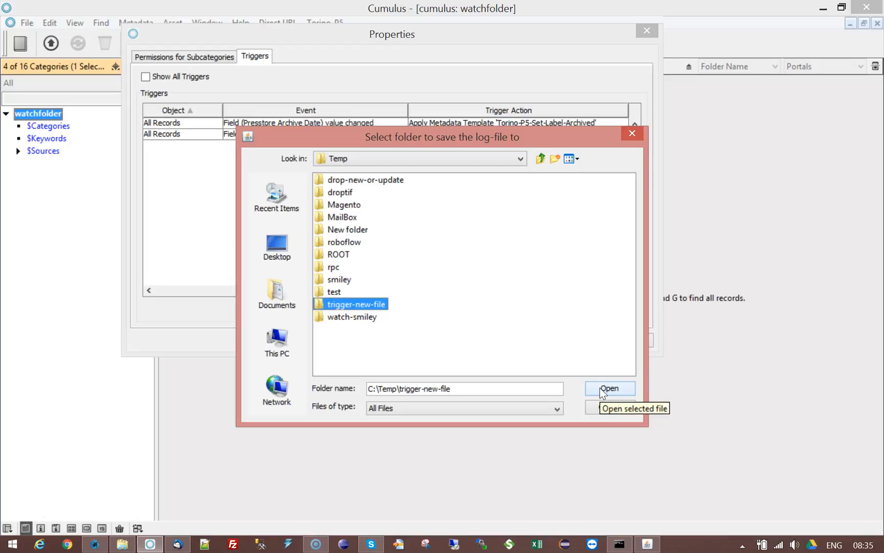
pyautogui.click(601, 388)
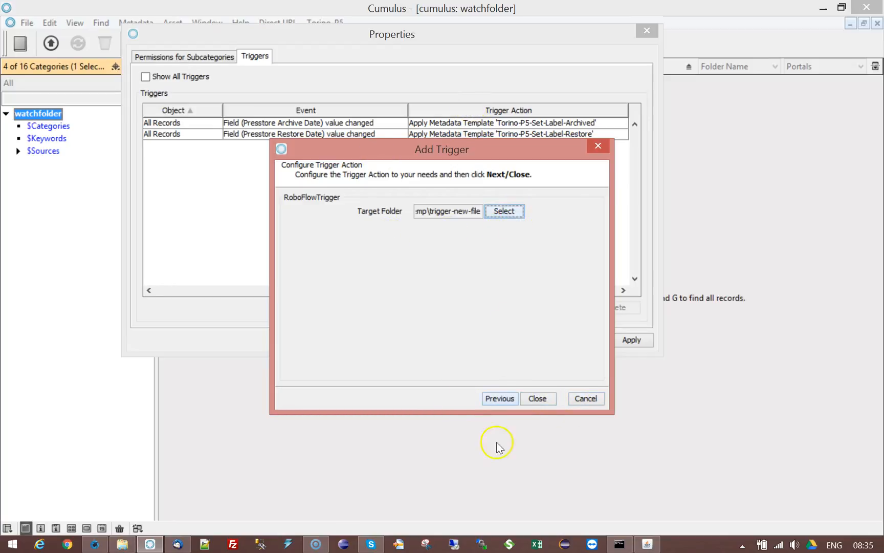
# - Finish the new trigger and save the watchfolder catalog's properties
pyautogui.click(539, 399)
pyautogui.click(441, 290)
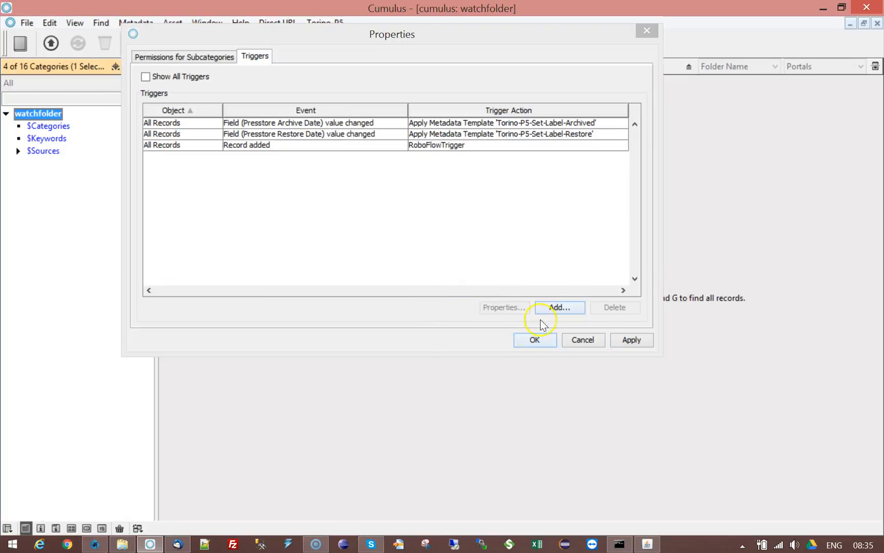
pyautogui.click(530, 341)
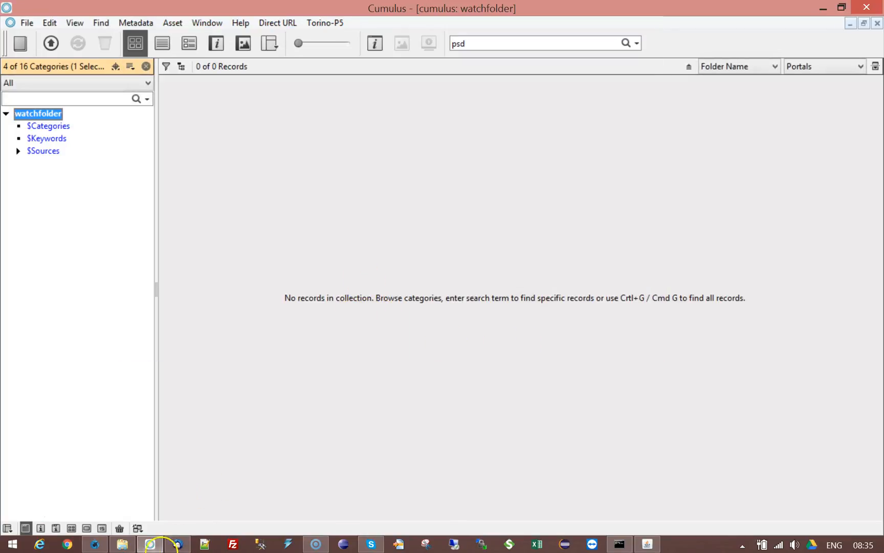
# - Switch to the Cumulus Server Console and start a new RoboFlow workflow named hotcollection-export-action-file-to-asset-folder
pyautogui.click(94, 542)
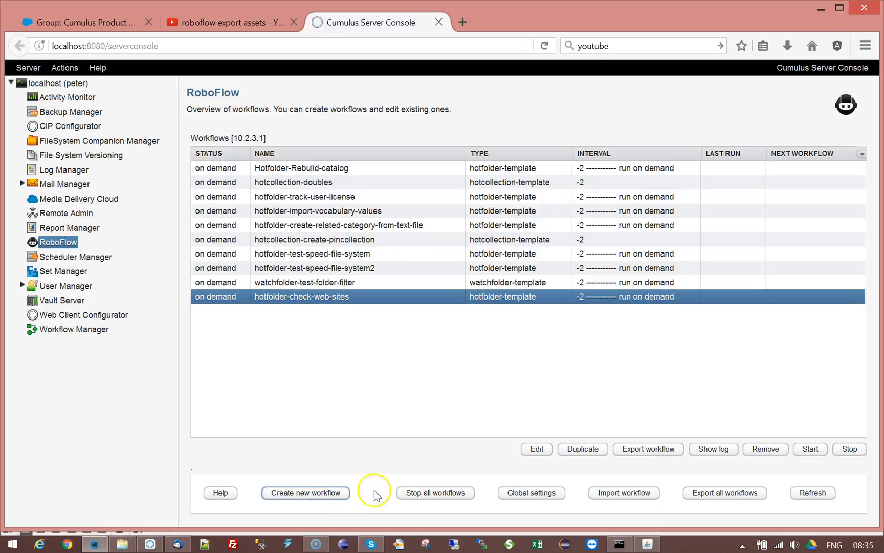
pyautogui.click(337, 499)
pyautogui.click(567, 210)
pyautogui.write('hot')
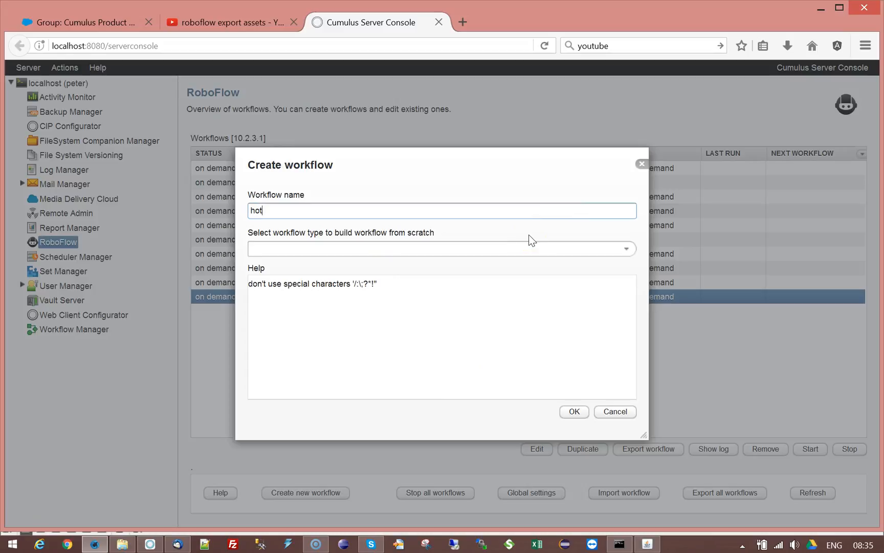
pyautogui.write('collection-')
pyautogui.write('expor')
pyautogui.press('BackSpace')
pyautogui.press('BackSpace')
pyautogui.write('action')
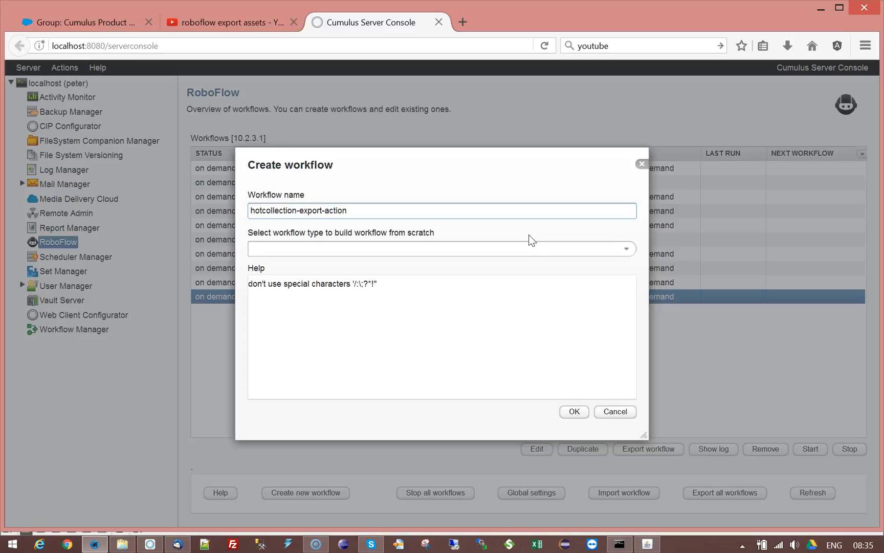
pyautogui.write('-file-to-asset-folder')
# - Create the workflow with the type "Process a list of records" and set its interval to -2, run on demand
pyautogui.click(625, 249)
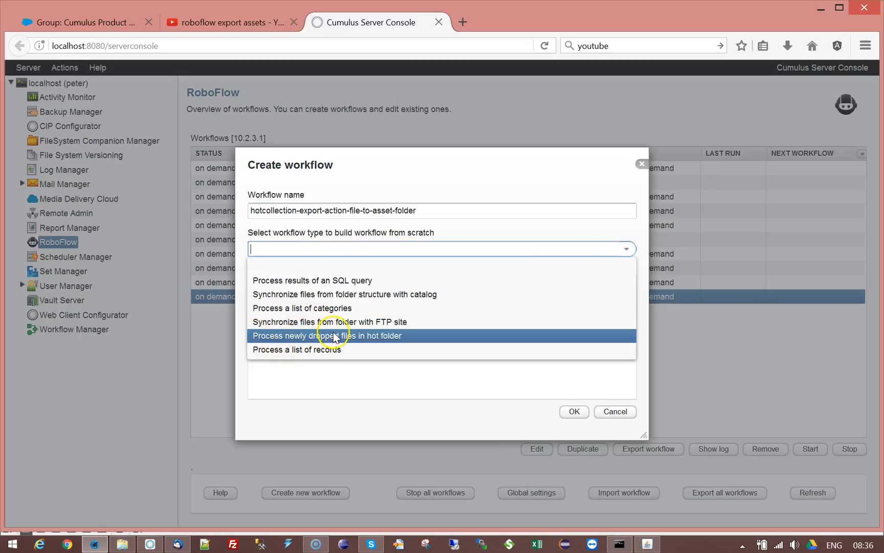
pyautogui.click(327, 351)
pyautogui.click(575, 411)
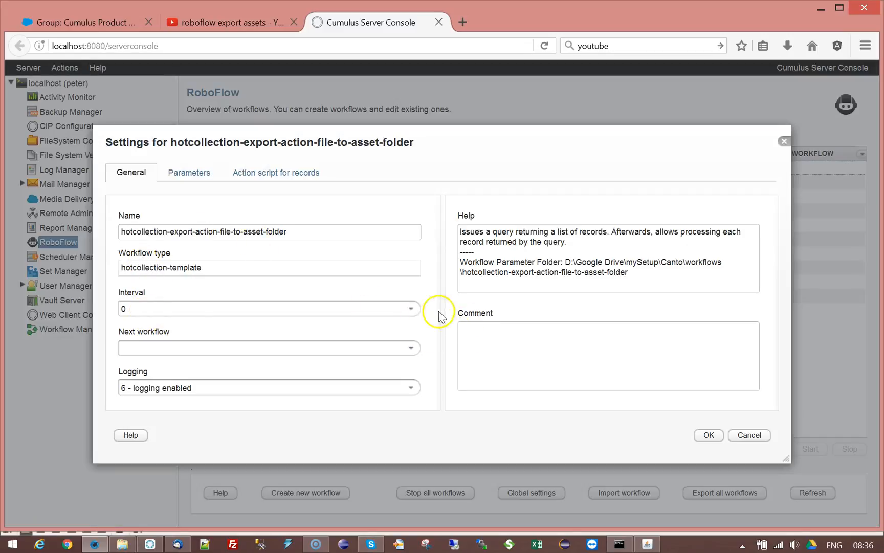
pyautogui.click(411, 309)
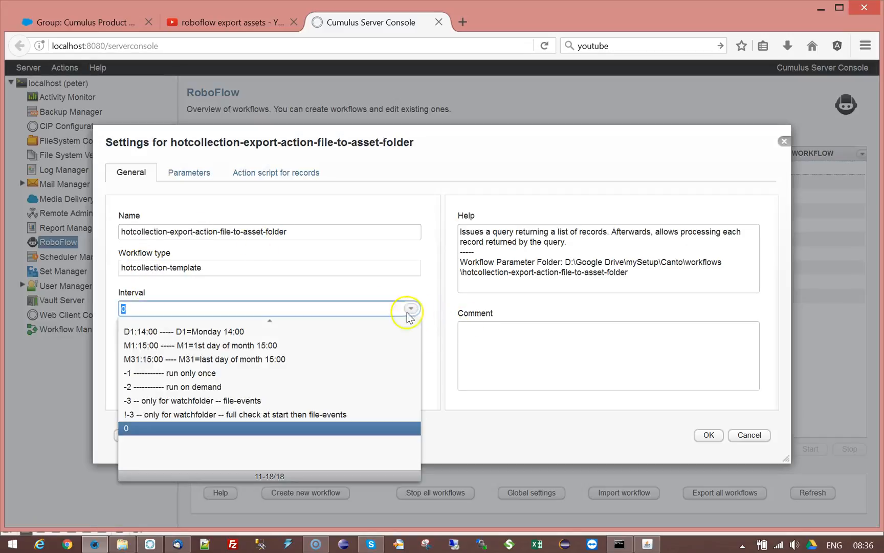
pyautogui.click(203, 392)
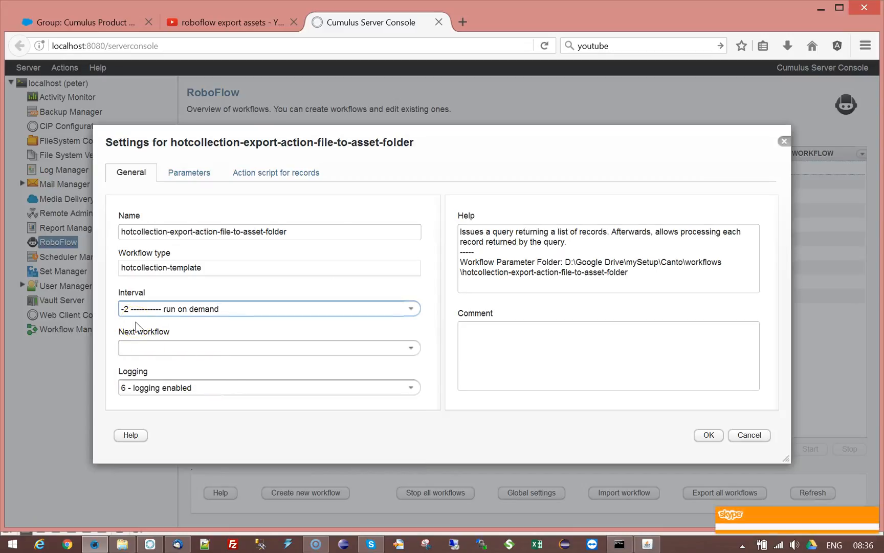
# - Set the workflow's Catalog parameter to watchfolder
pyautogui.click(207, 178)
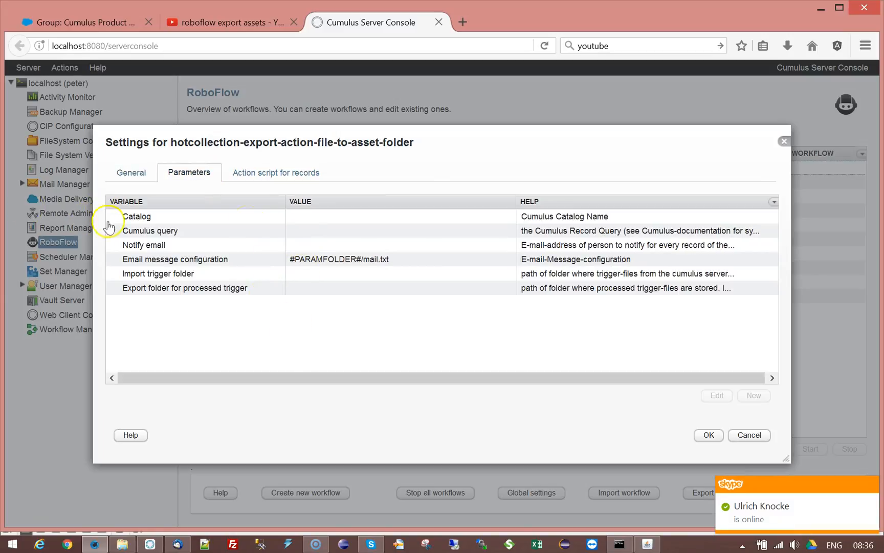
pyautogui.click(295, 216)
pyautogui.doubleClick(295, 216)
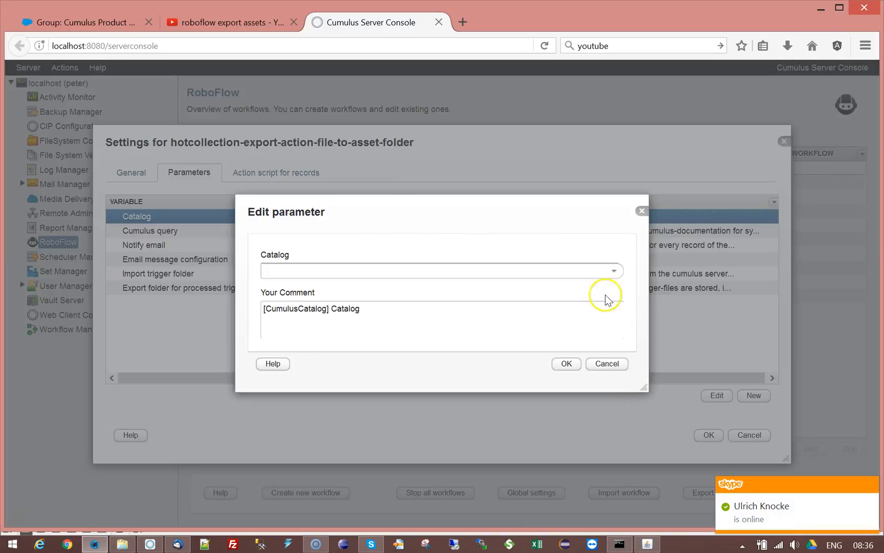
pyautogui.click(614, 270)
pyautogui.scroll(-2, 323, 394)
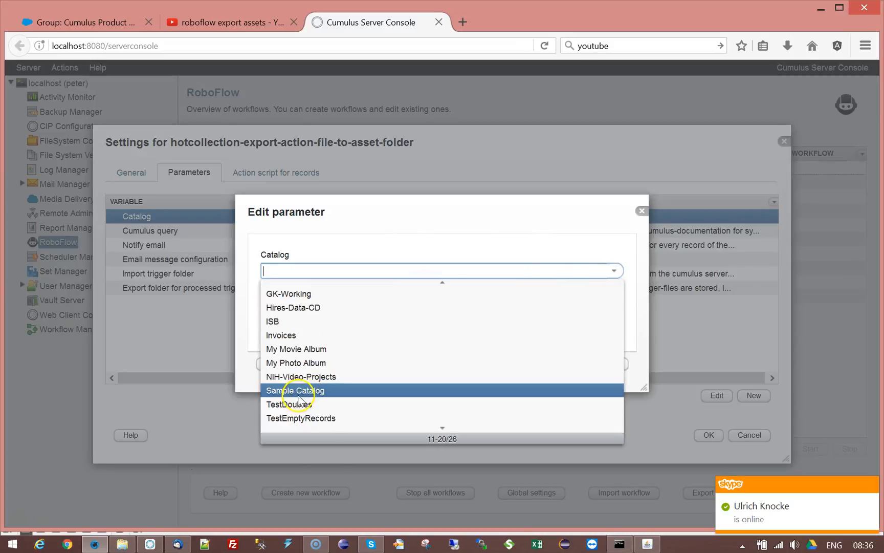
pyautogui.scroll(-2, 338, 397)
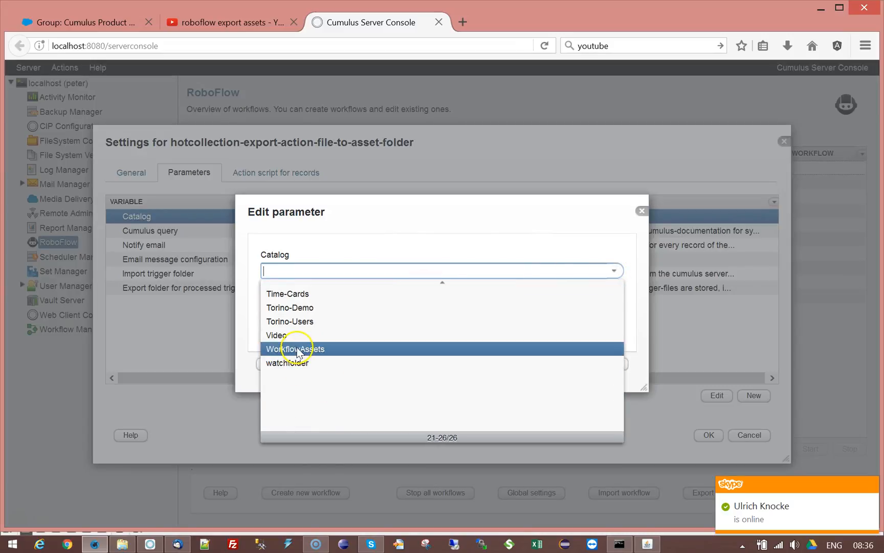
pyautogui.click(298, 364)
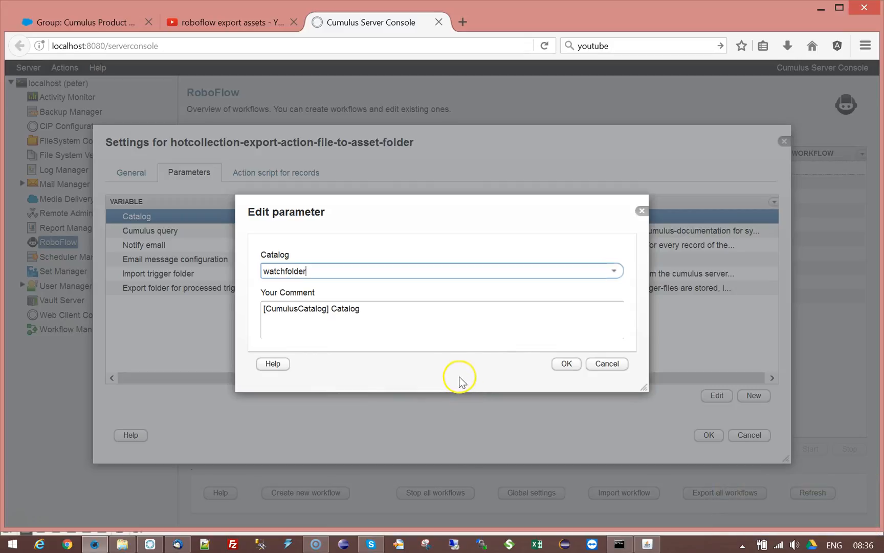
pyautogui.click(571, 365)
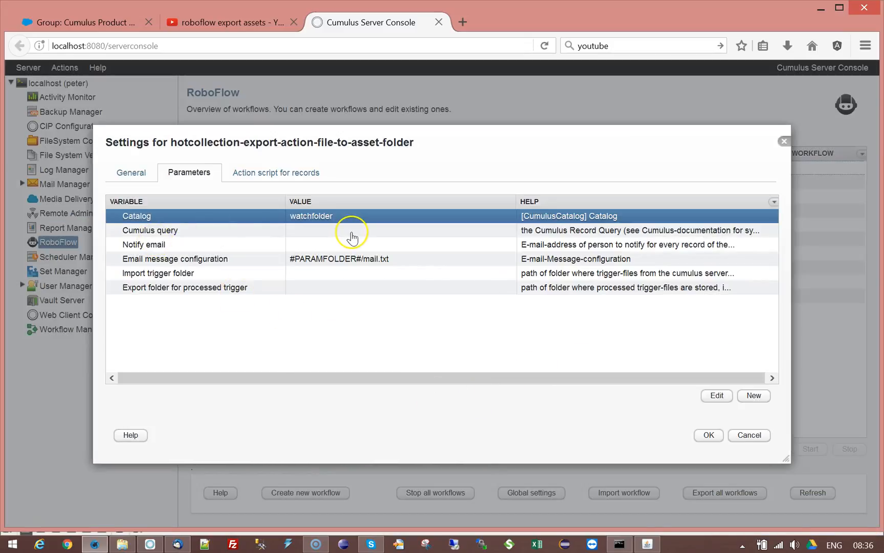
# - Open the folder selection for the Import trigger folder parameter and browse up to the list of drives
pyautogui.click(356, 236)
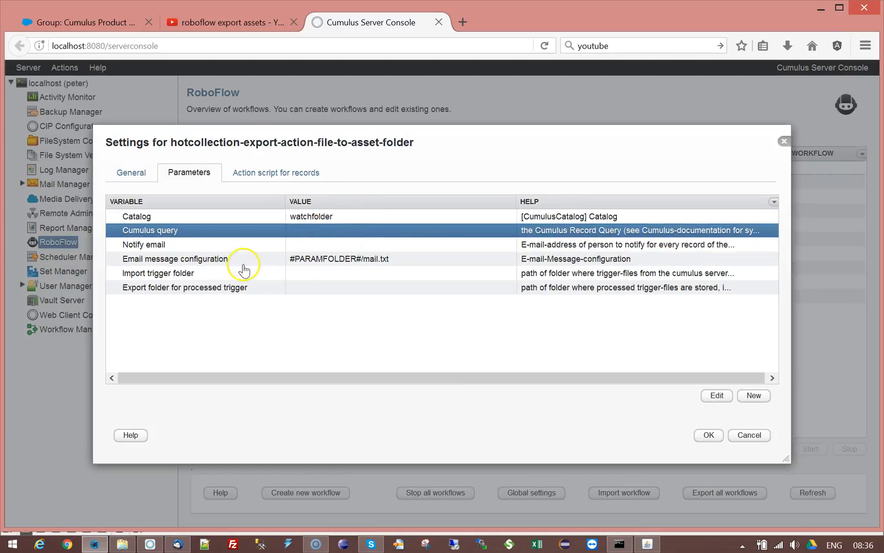
pyautogui.doubleClick(302, 279)
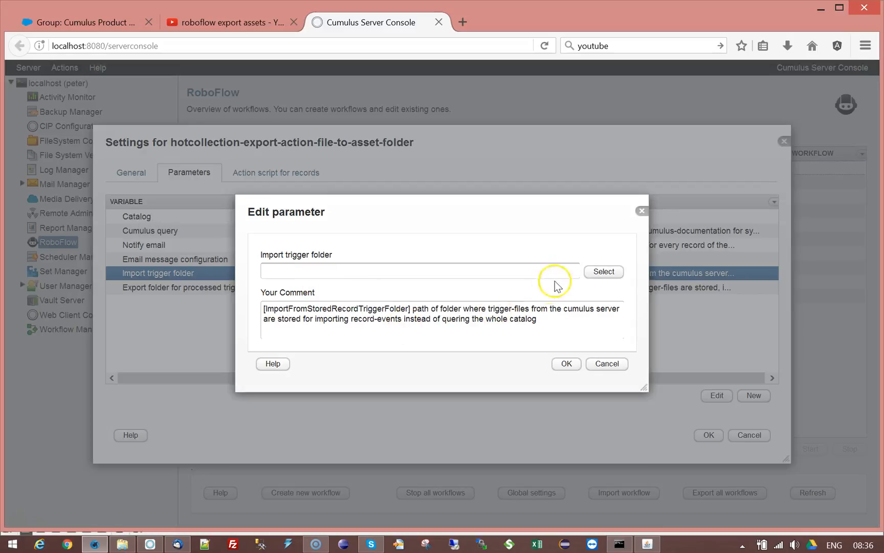
pyautogui.click(602, 276)
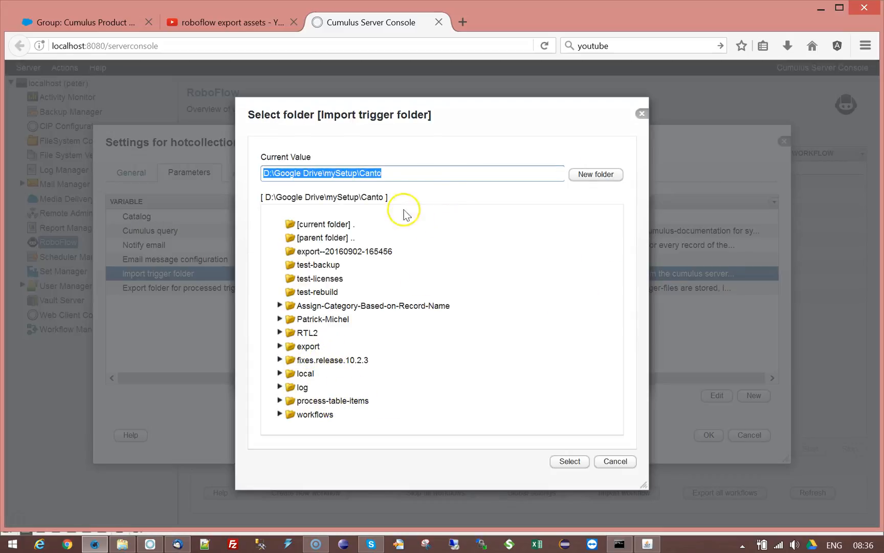
pyautogui.doubleClick(322, 238)
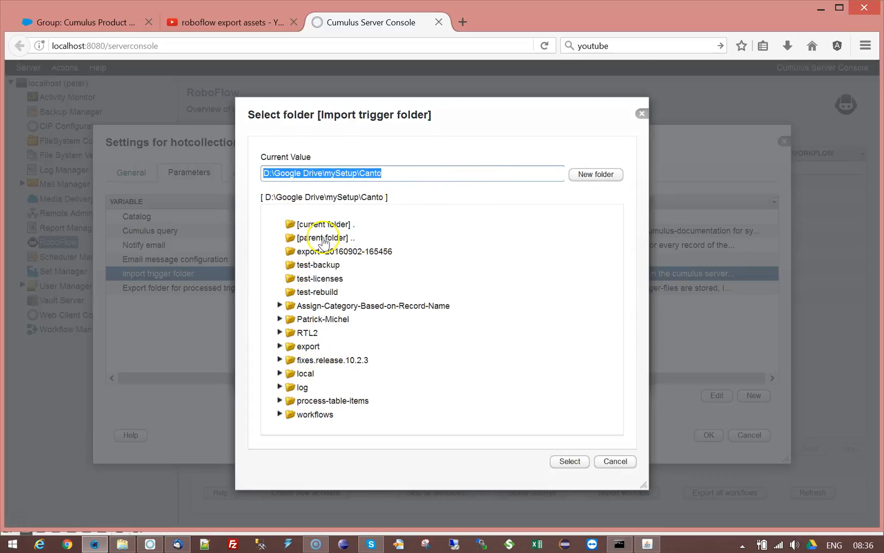
pyautogui.click(316, 241)
pyautogui.doubleClick(334, 201)
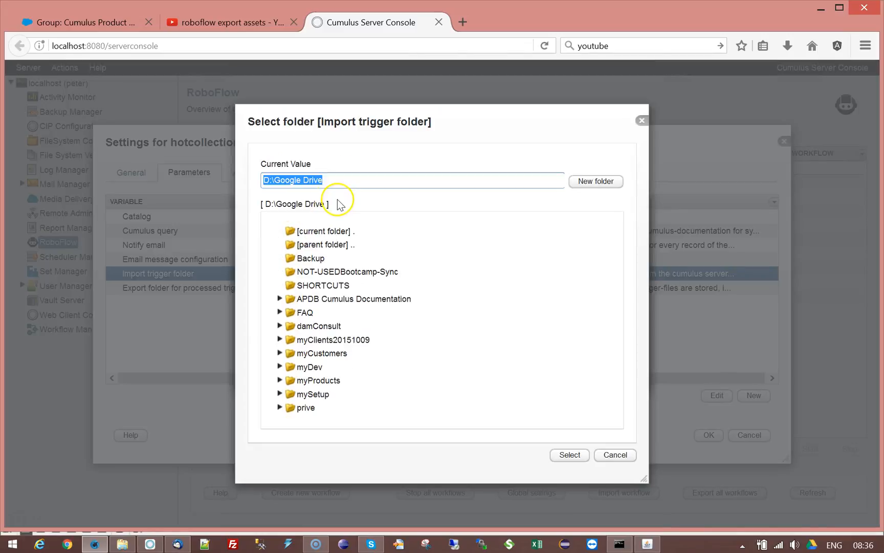
pyautogui.click(316, 246)
pyautogui.doubleClick(316, 246)
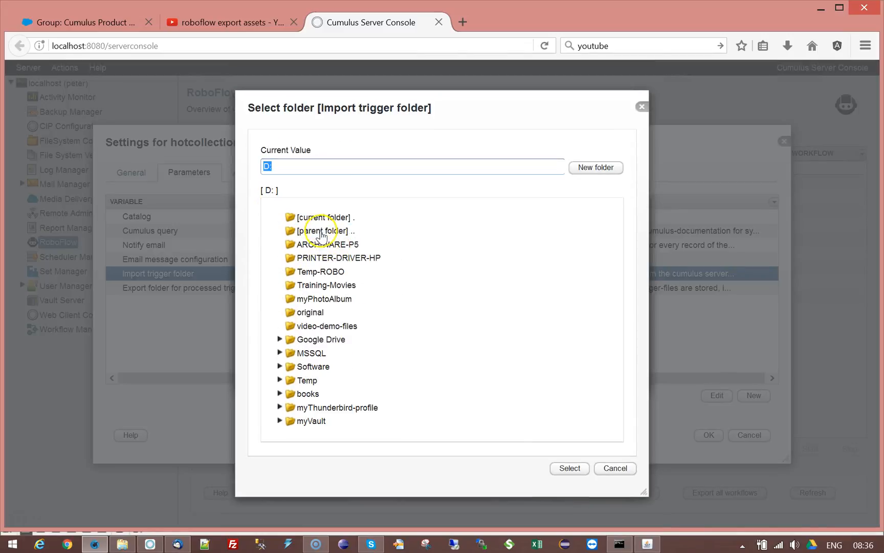
pyautogui.doubleClick(322, 233)
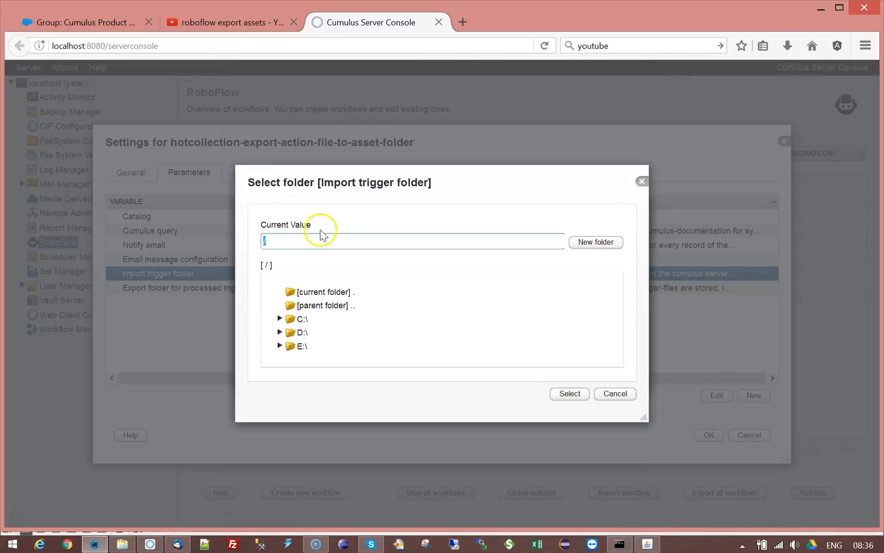
# - Set the Import trigger folder parameter to C:\Temp\trigger-new-file and confirm it
pyautogui.click(279, 318)
pyautogui.click(291, 359)
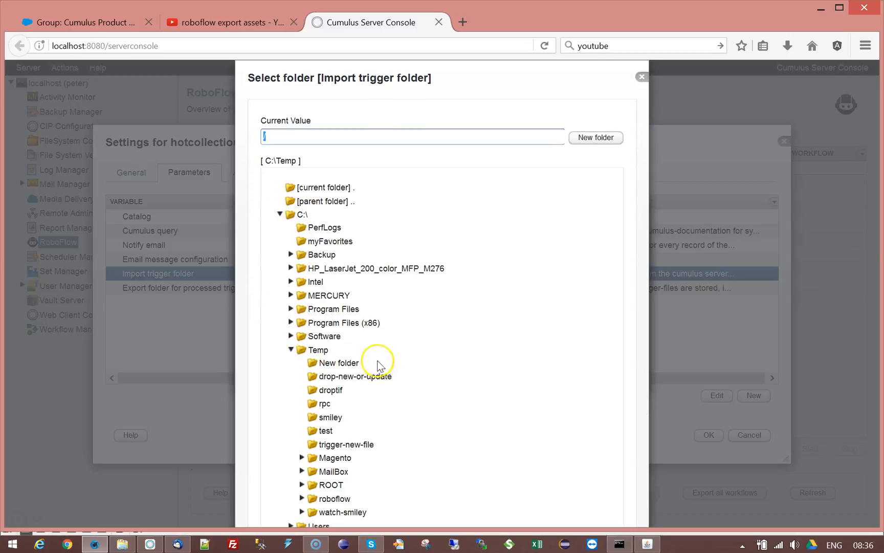
pyautogui.click(341, 444)
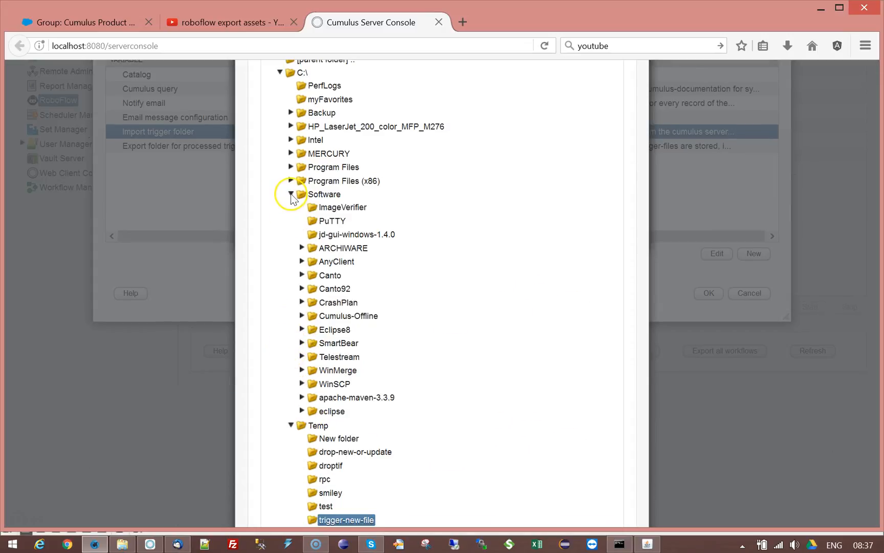
pyautogui.click(291, 197)
pyautogui.click(291, 278)
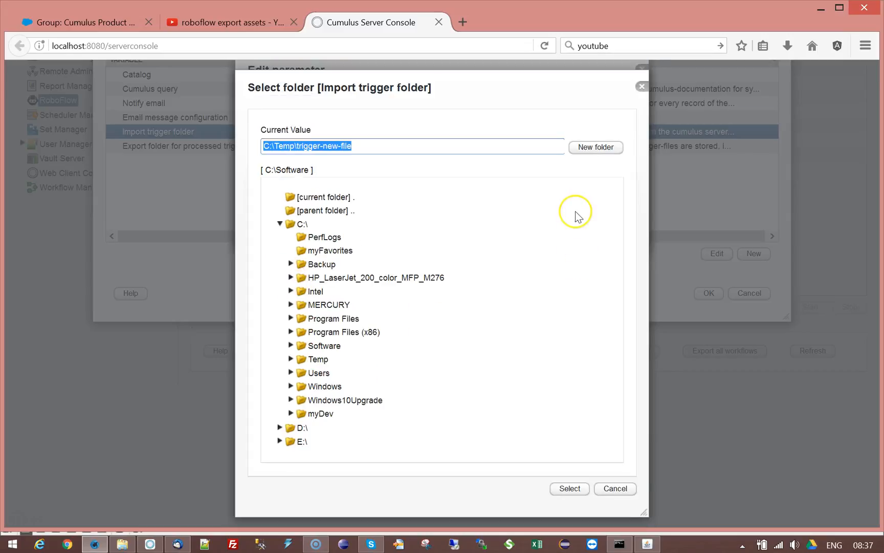
pyautogui.click(568, 488)
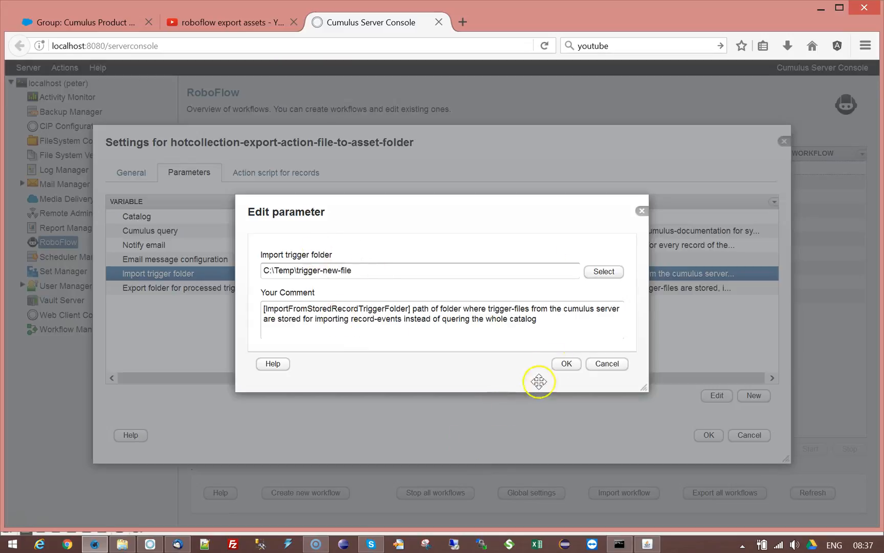
pyautogui.click(566, 363)
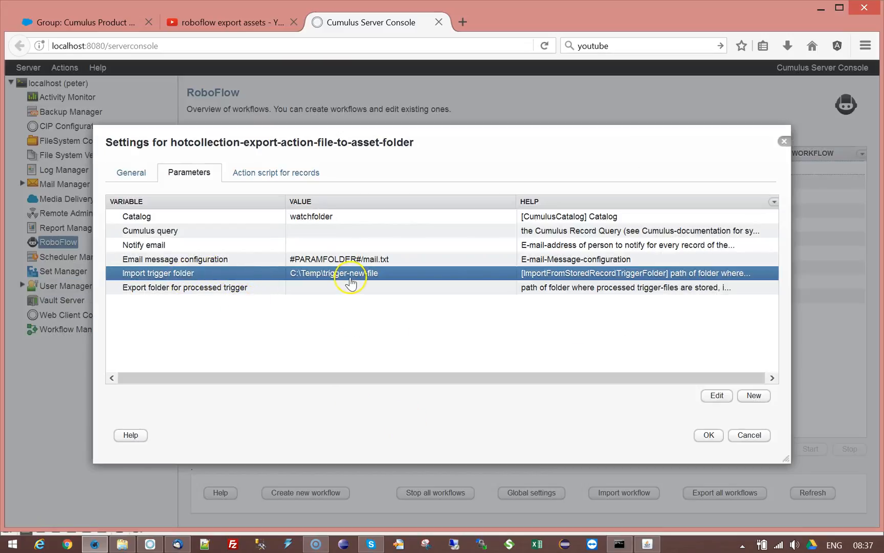
# - Set the Cumulus query parameter to ("Record Name" ? ".jpg")
pyautogui.doubleClick(301, 230)
pyautogui.click(295, 269)
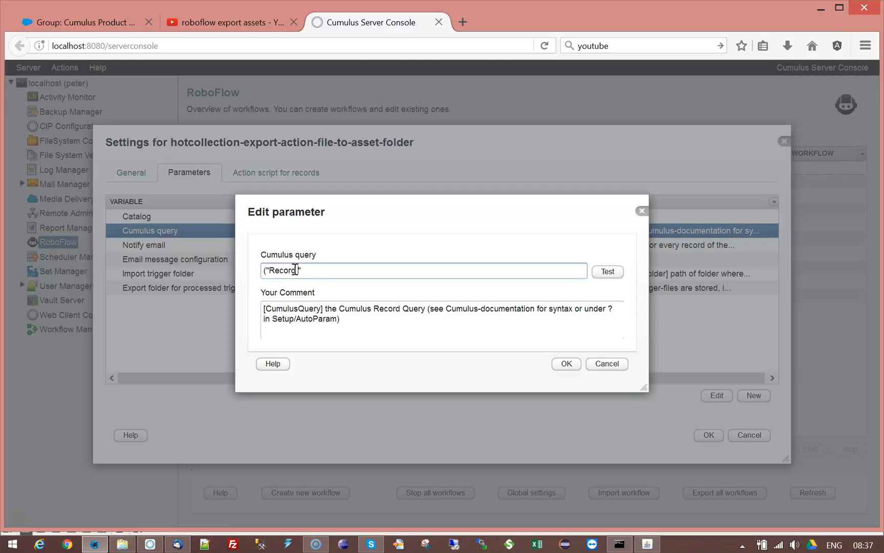
pyautogui.write('Name" ? ".jpg"')
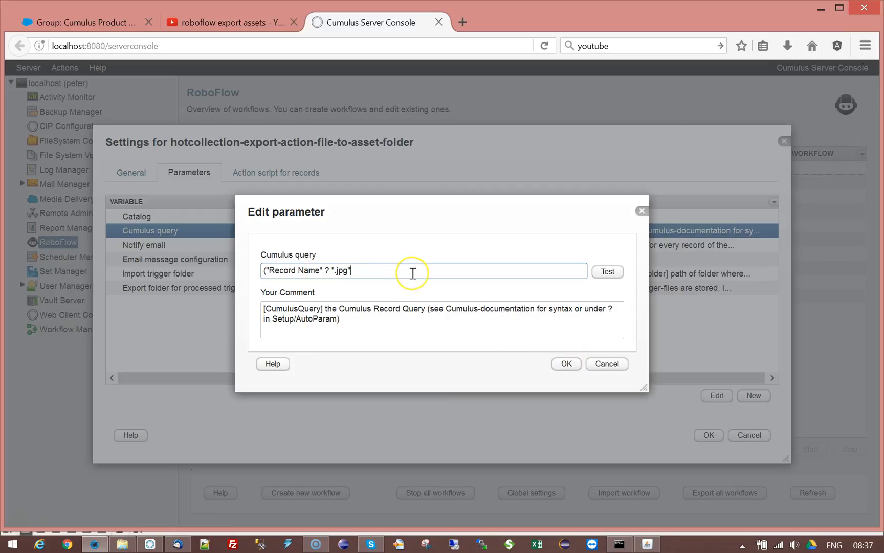
pyautogui.moveTo(363, 269); pyautogui.dragTo(256, 263)
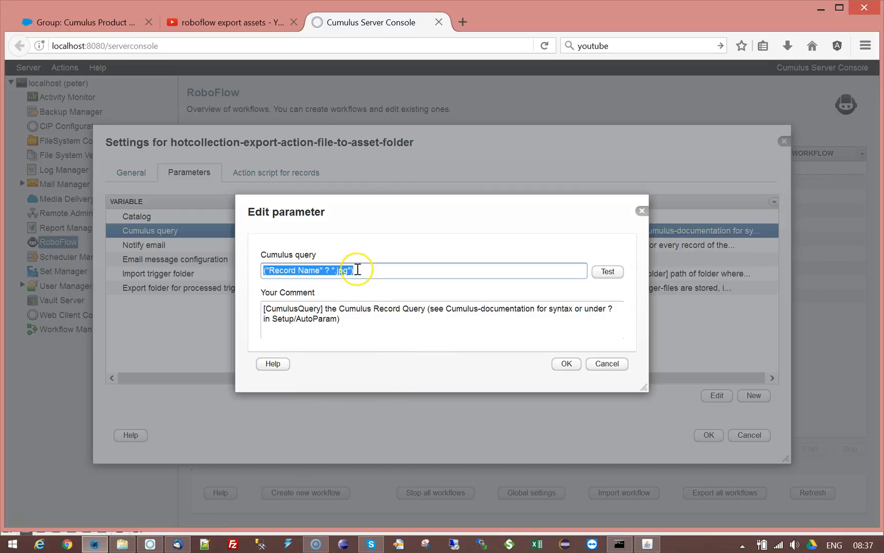
pyautogui.click(567, 364)
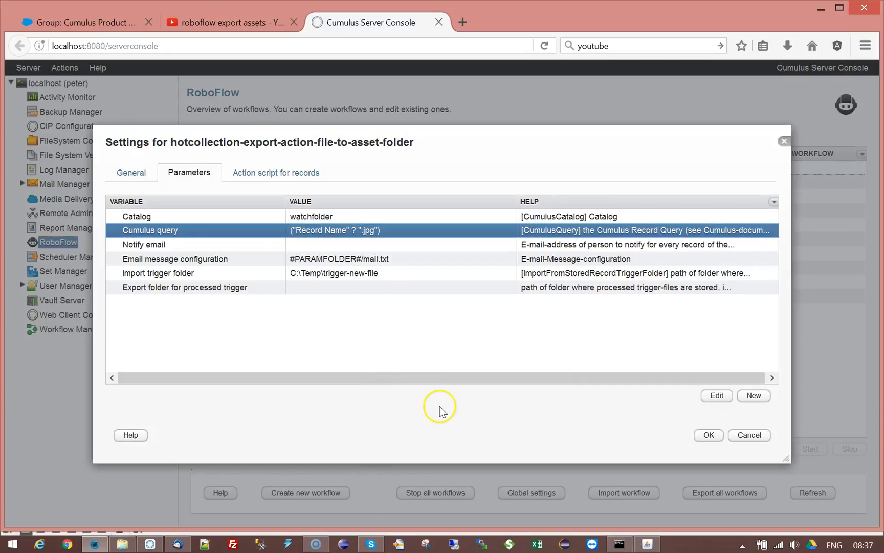
# - Add a new workflow parameter named Action:select-action-dialog
pyautogui.click(353, 245)
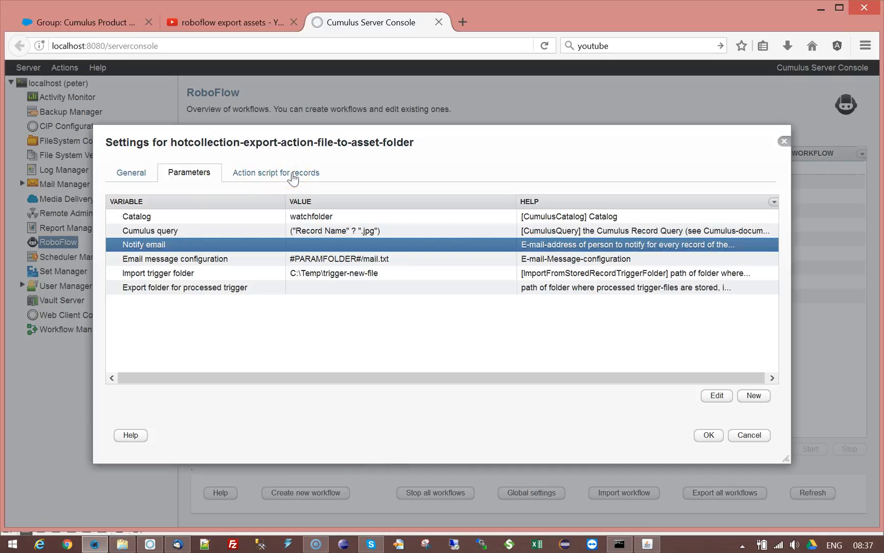
pyautogui.click(180, 288)
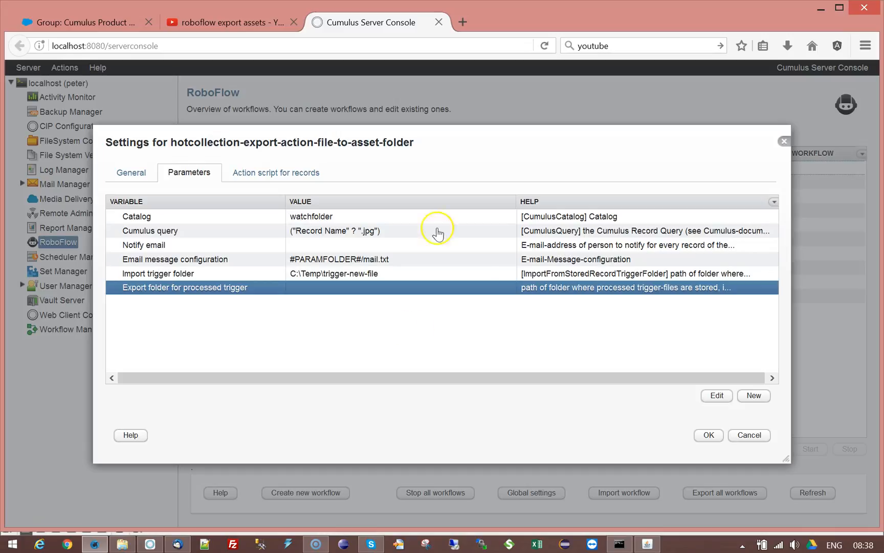
pyautogui.click(754, 397)
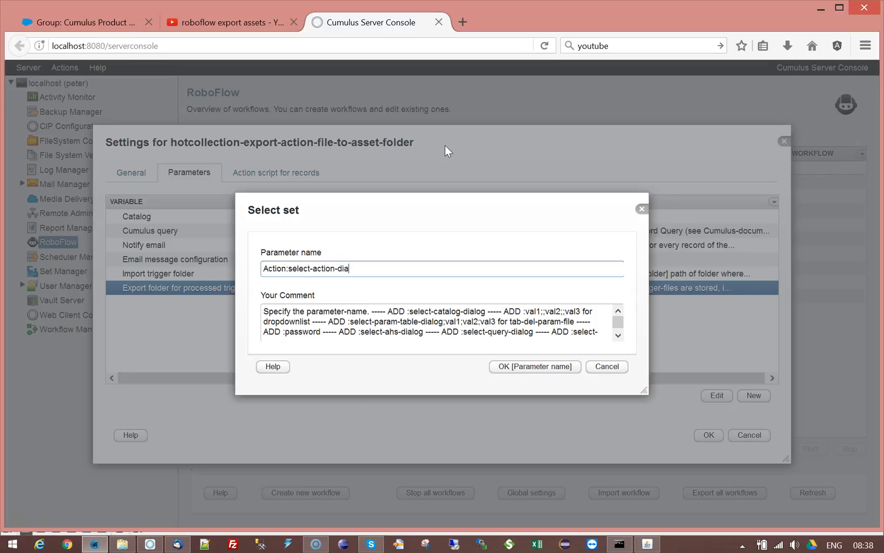
pyautogui.write('g')
pyautogui.click(529, 366)
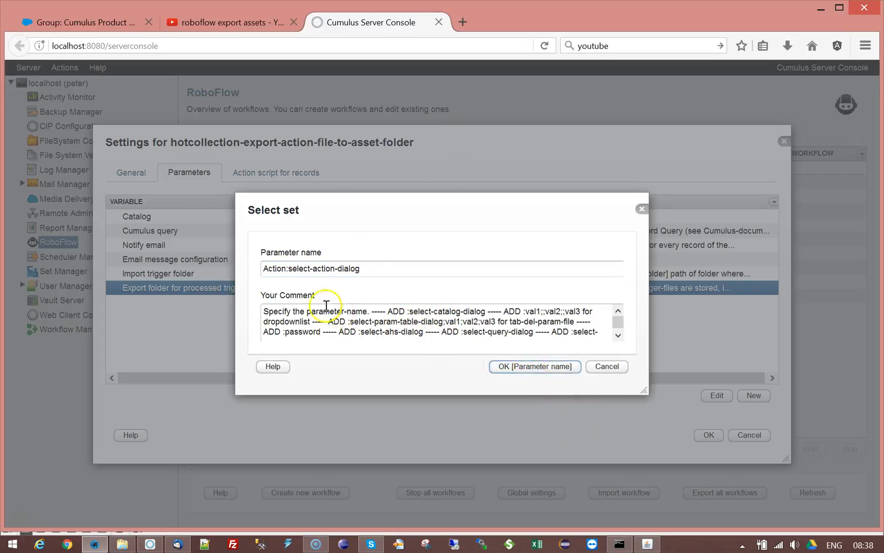
# - Set the Action parameter's value to Create GIF from the Canada catalog's sets
pyautogui.click(611, 277)
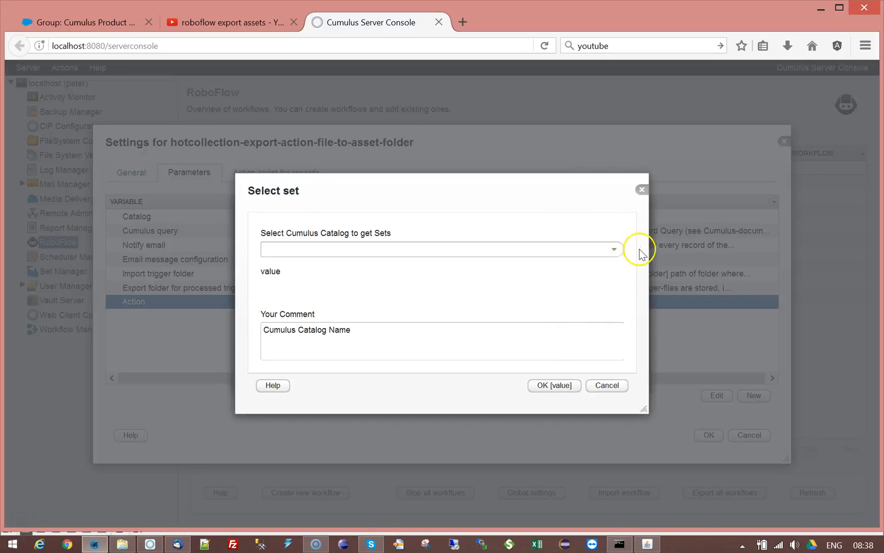
pyautogui.click(614, 249)
pyautogui.click(310, 357)
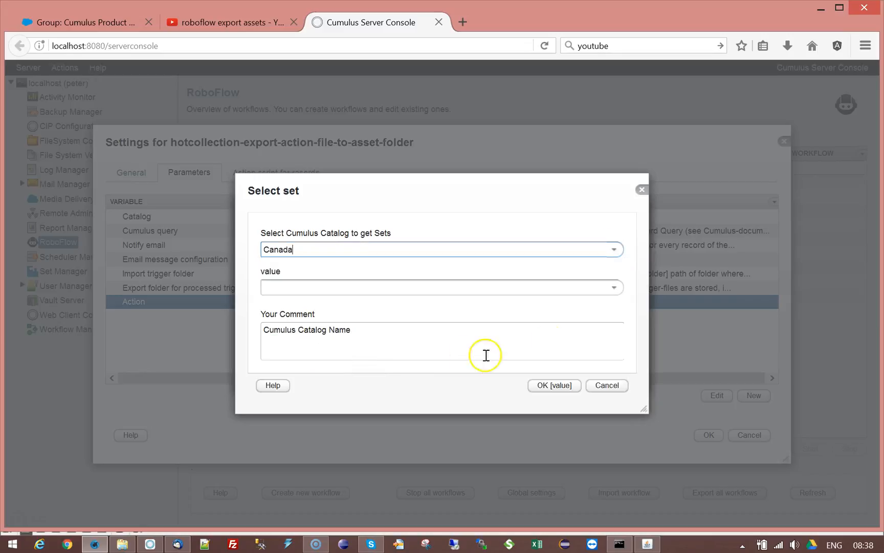
pyautogui.click(612, 289)
pyautogui.click(315, 393)
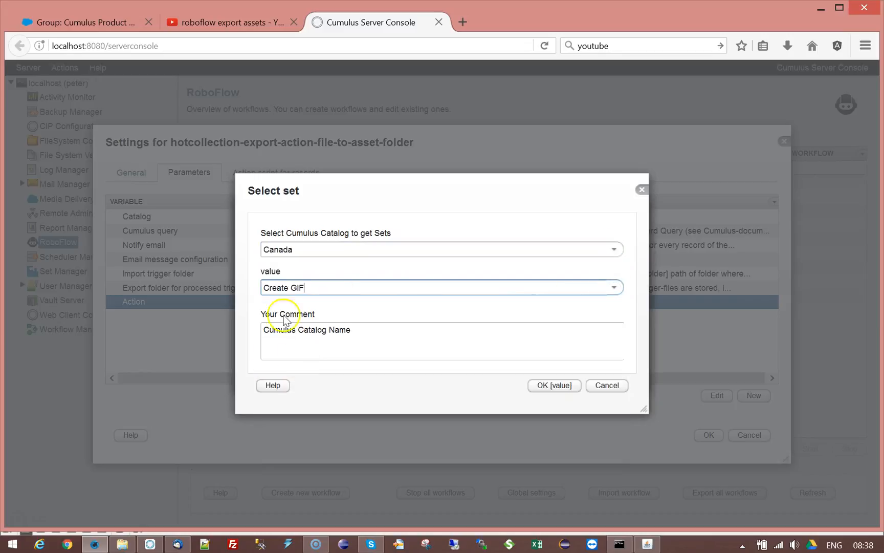
pyautogui.click(558, 387)
pyautogui.click(566, 363)
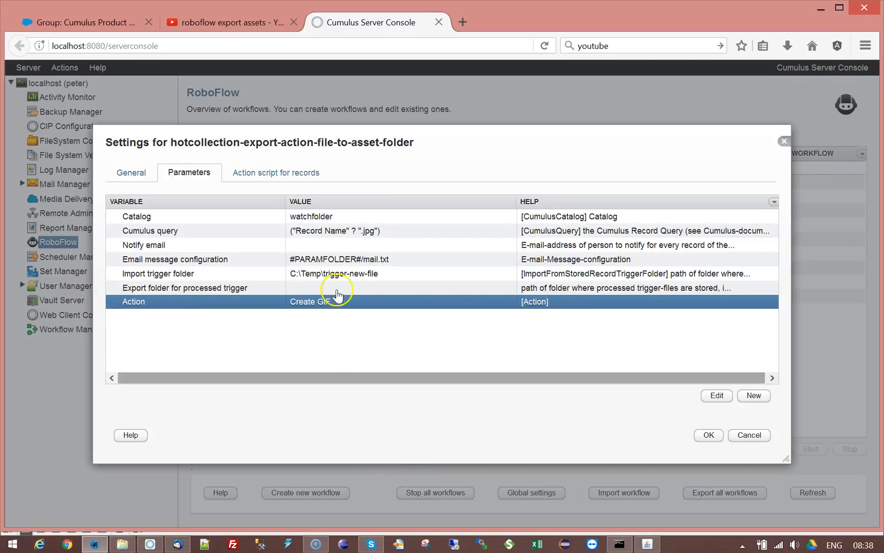
# - Add a store-file-from-record action from the cumulus-file category to the action script for records
pyautogui.click(300, 171)
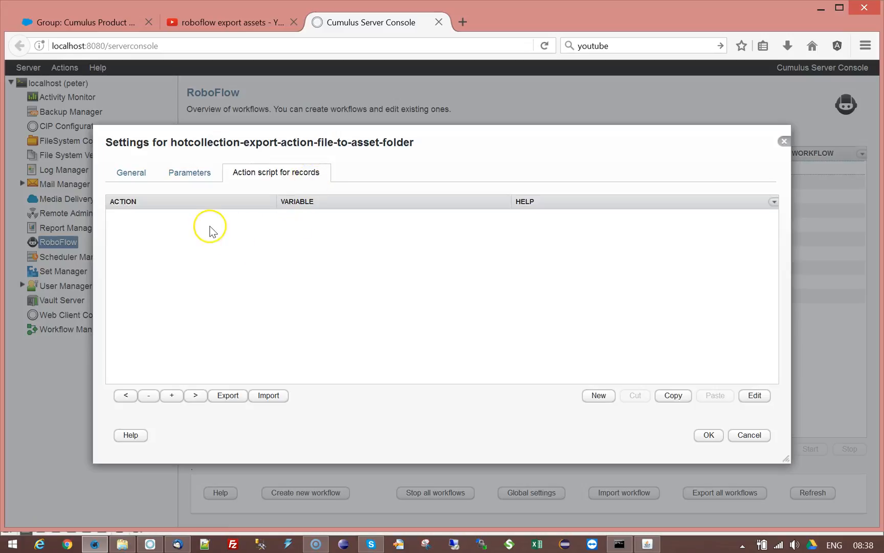
pyautogui.click(601, 401)
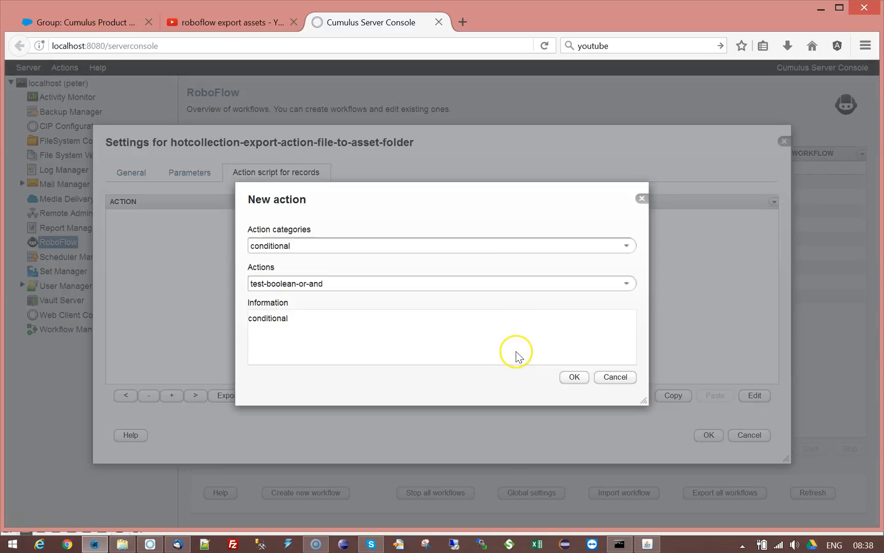
pyautogui.click(633, 246)
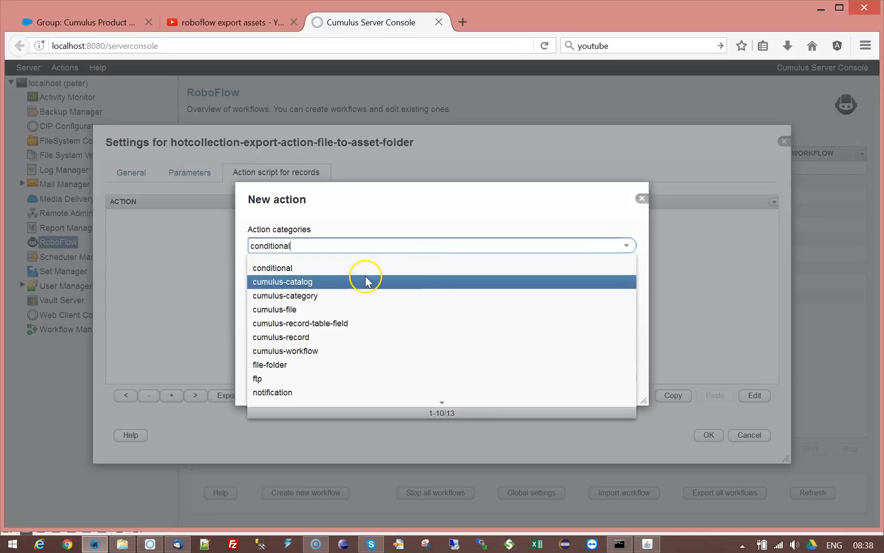
pyautogui.scroll(-3, 365, 280)
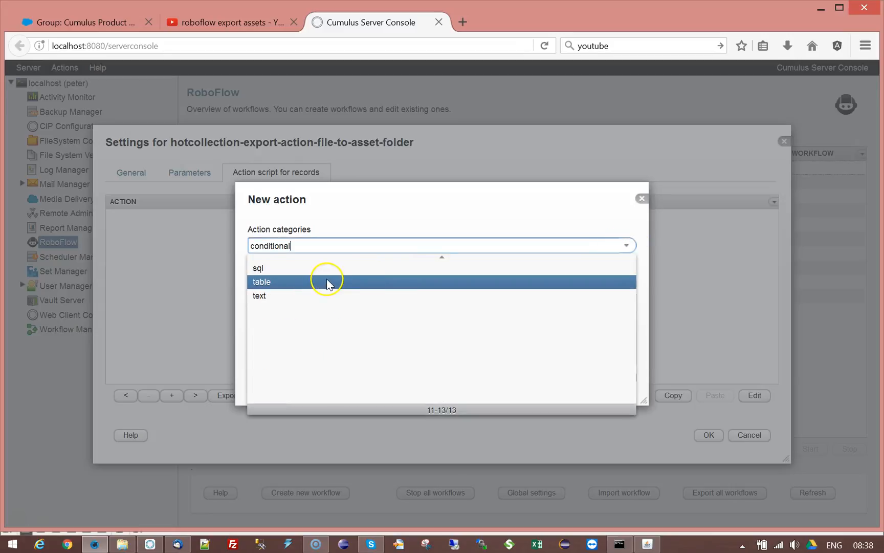
pyautogui.scroll(3, 326, 281)
pyautogui.click(322, 309)
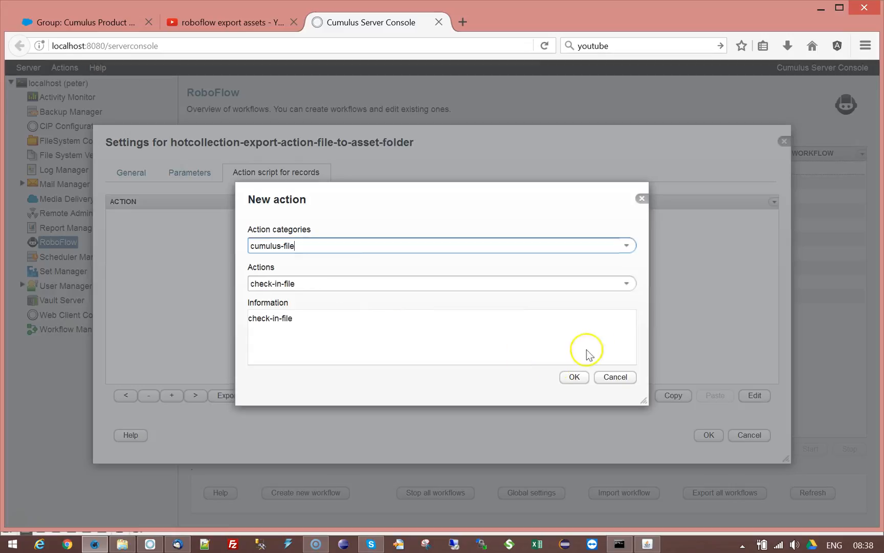
pyautogui.click(626, 283)
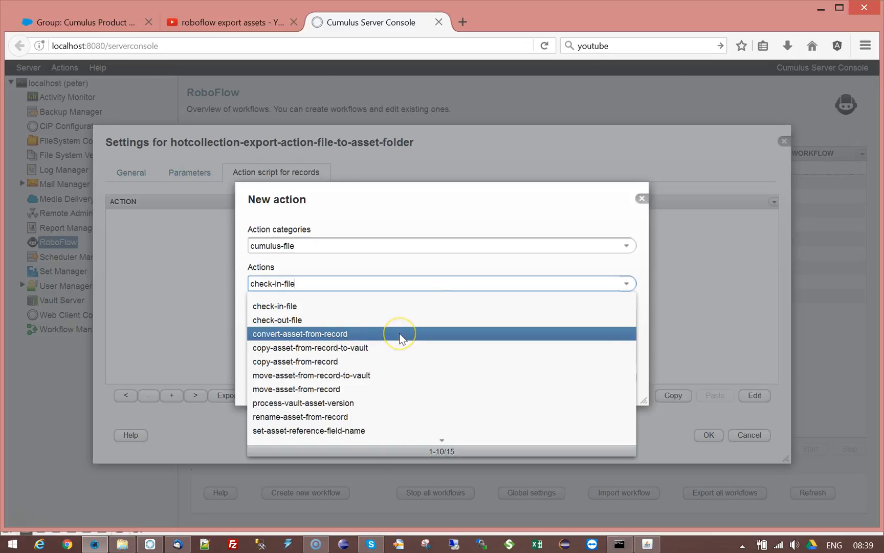
pyautogui.scroll(-1, 400, 337)
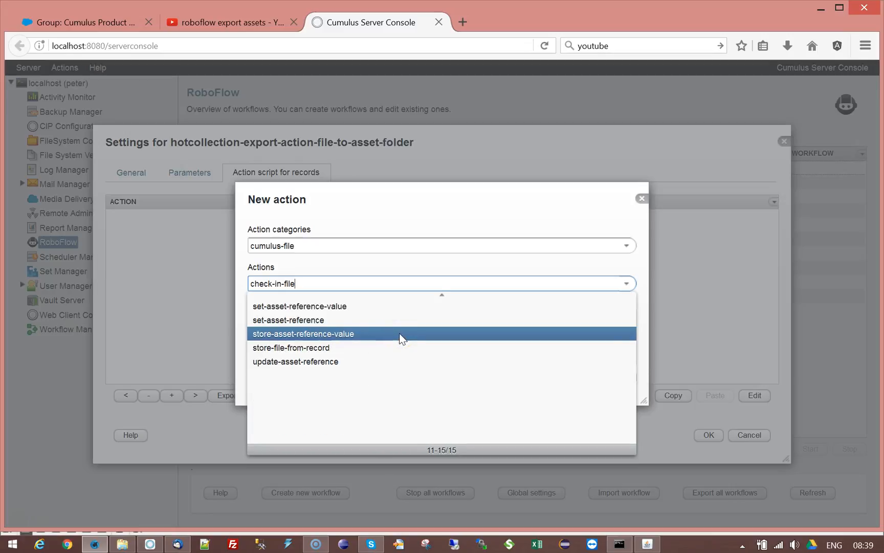
pyautogui.click(267, 348)
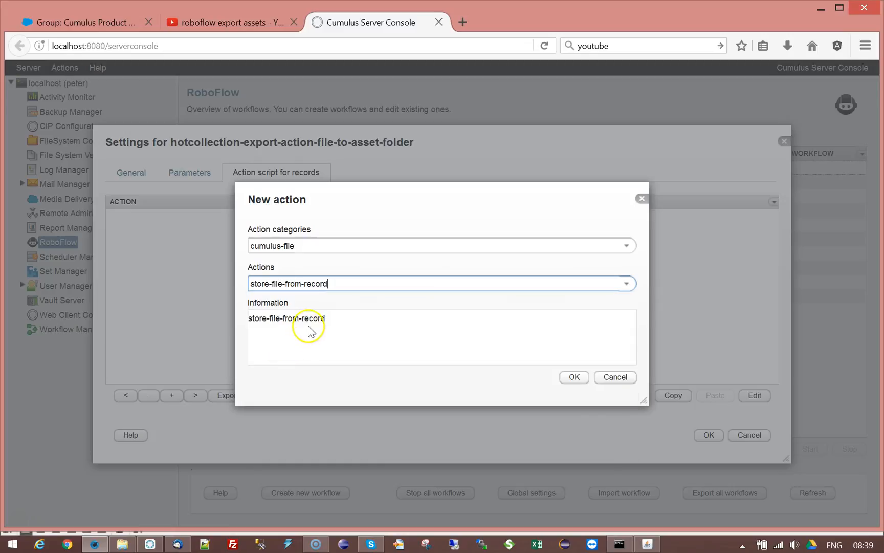
pyautogui.click(573, 377)
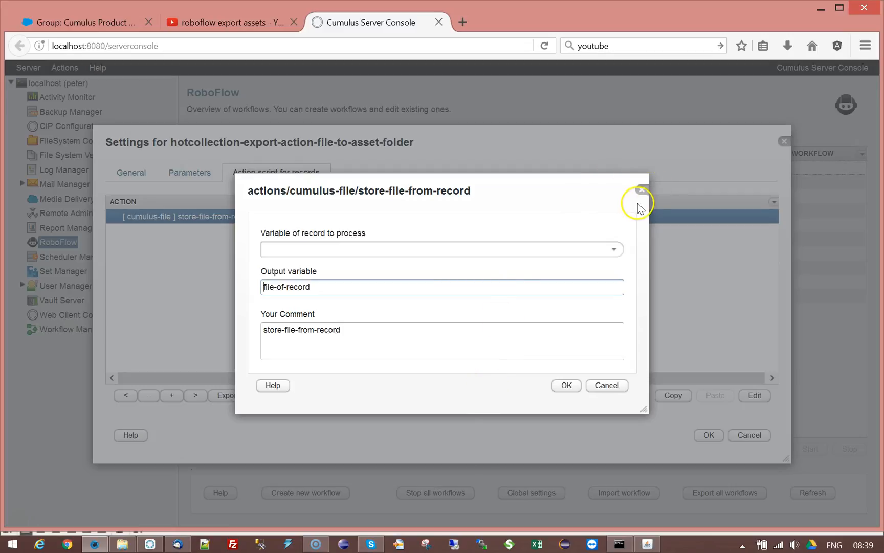
# - Set the store-file-from-record action's record variable to hot and accept the action
pyautogui.click(614, 249)
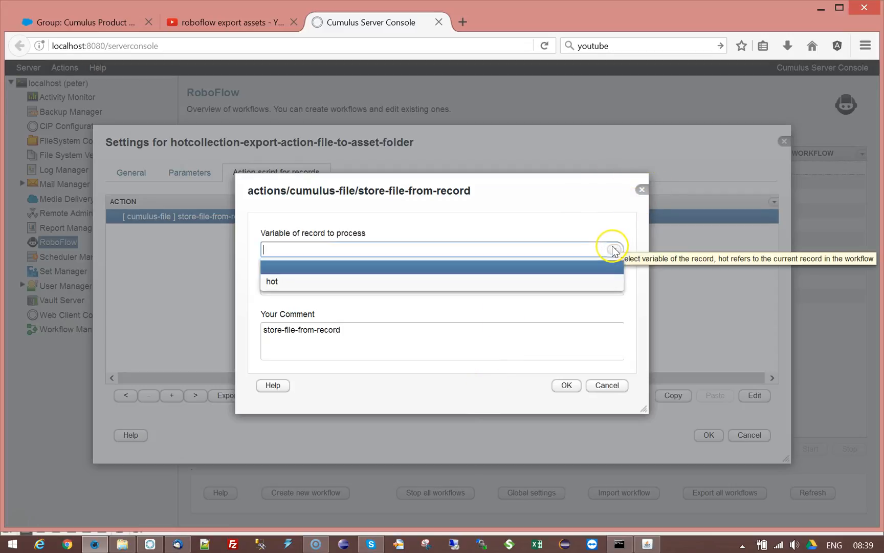
pyautogui.click(281, 284)
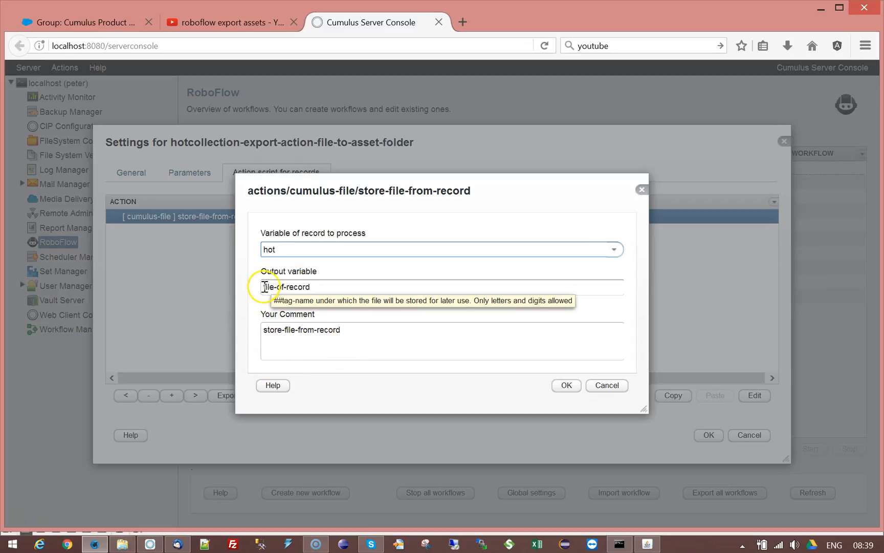
pyautogui.click(566, 387)
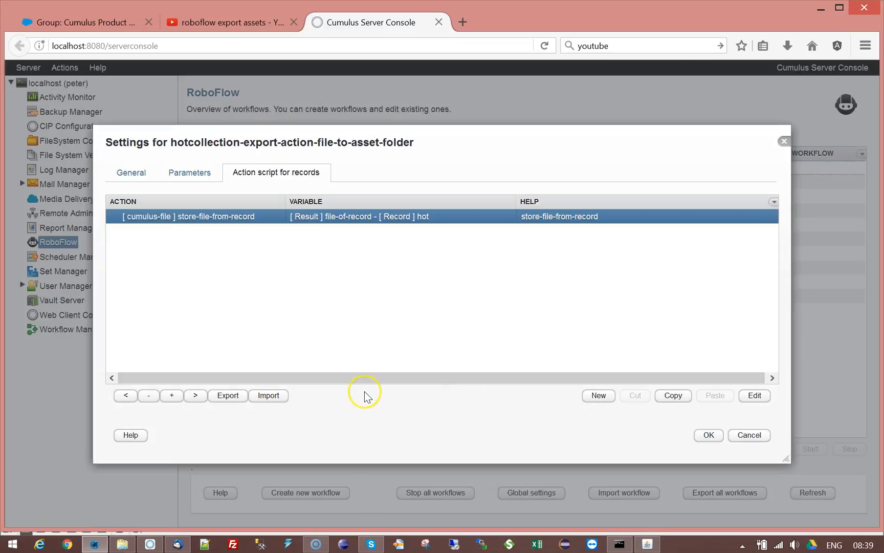
# - Add a store-part-of-file-as-text action from the file-folder category to the action script for records
pyautogui.click(597, 395)
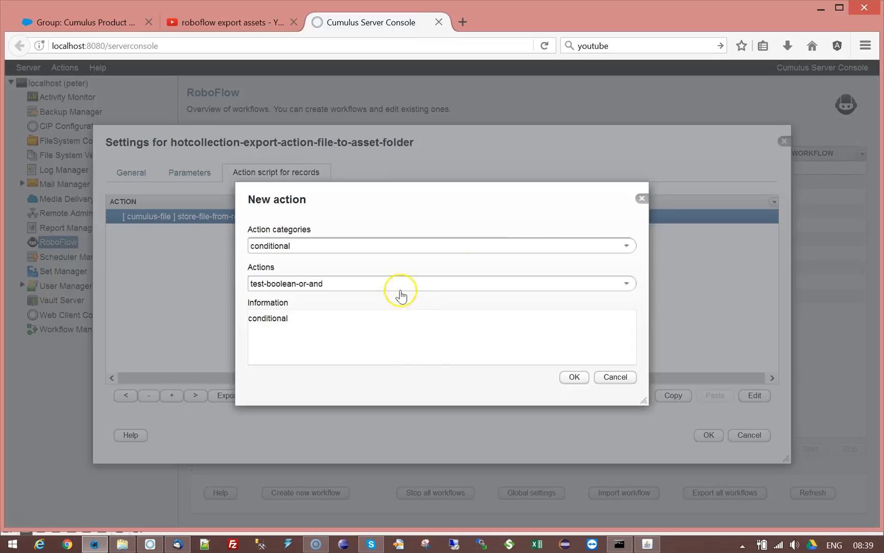
pyautogui.click(628, 246)
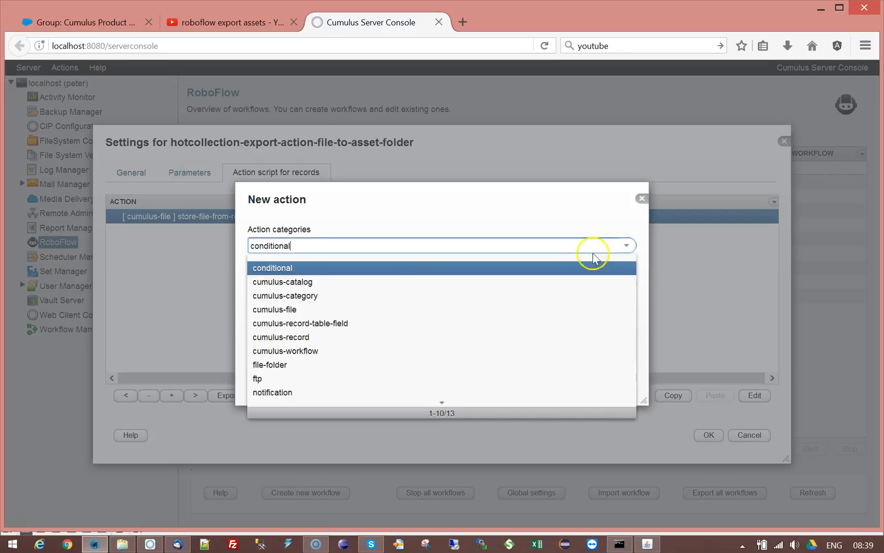
pyautogui.click(299, 367)
pyautogui.click(621, 282)
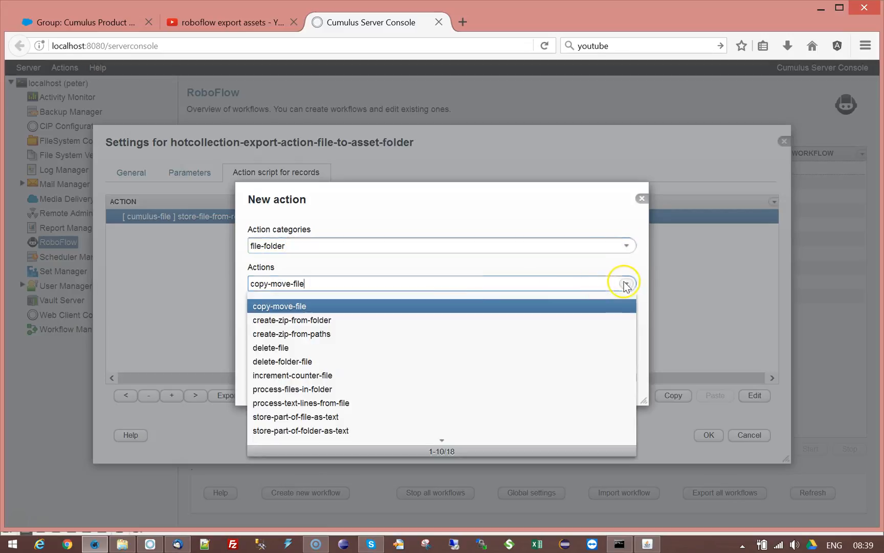
pyautogui.scroll(-3, 343, 343)
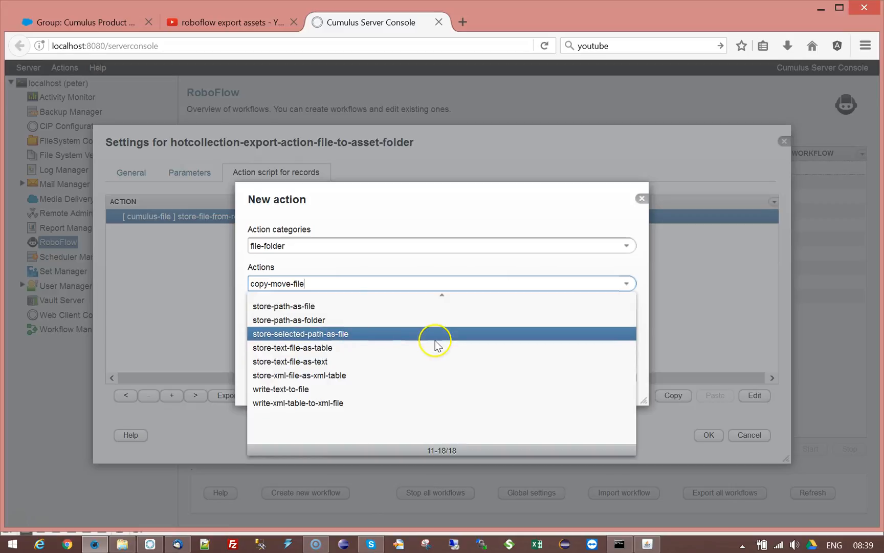
pyautogui.scroll(3, 392, 342)
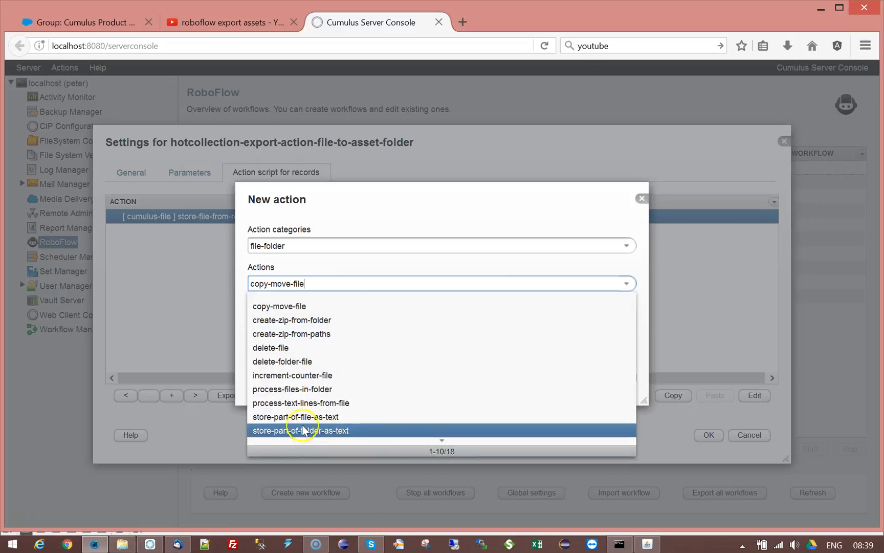
pyautogui.click(282, 420)
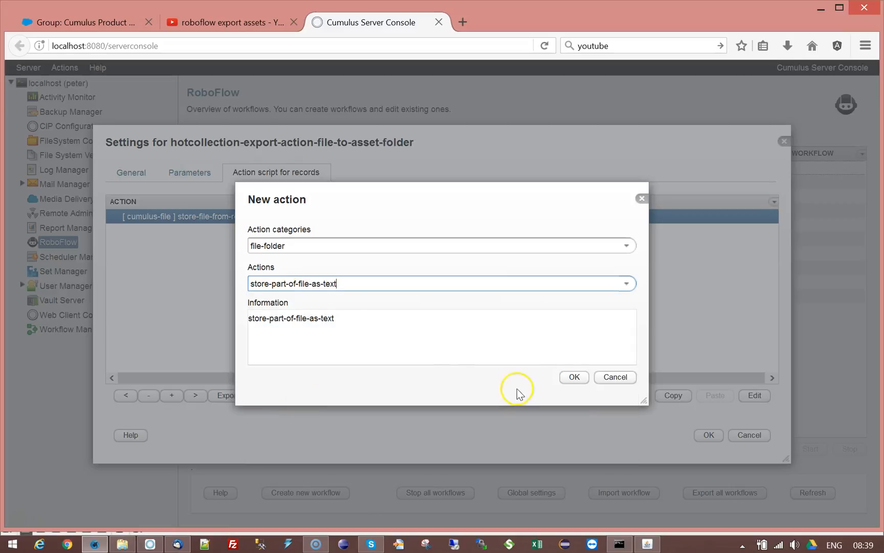
pyautogui.click(571, 375)
# - Configure the store-part-of-file-as-text action to process file-of-record with type store-folderpath and output variable folder-path
pyautogui.click(614, 231)
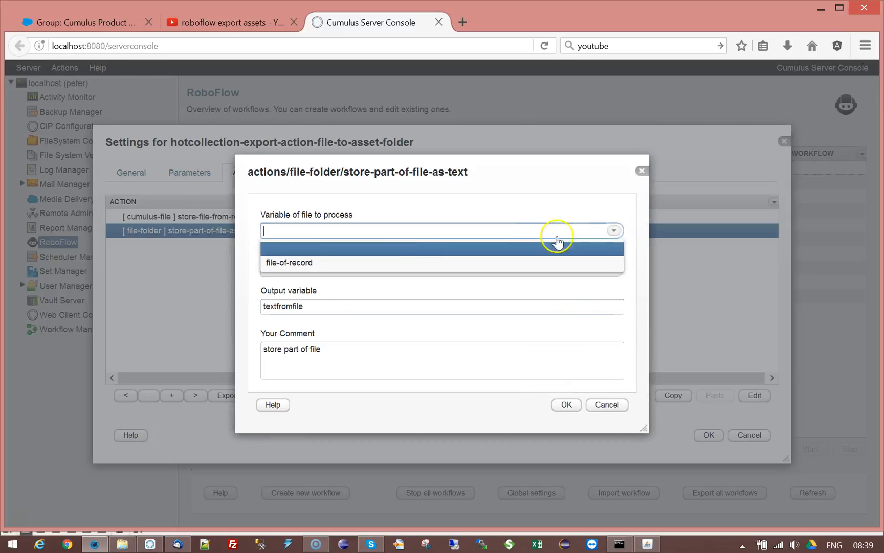
pyautogui.click(307, 260)
pyautogui.click(613, 269)
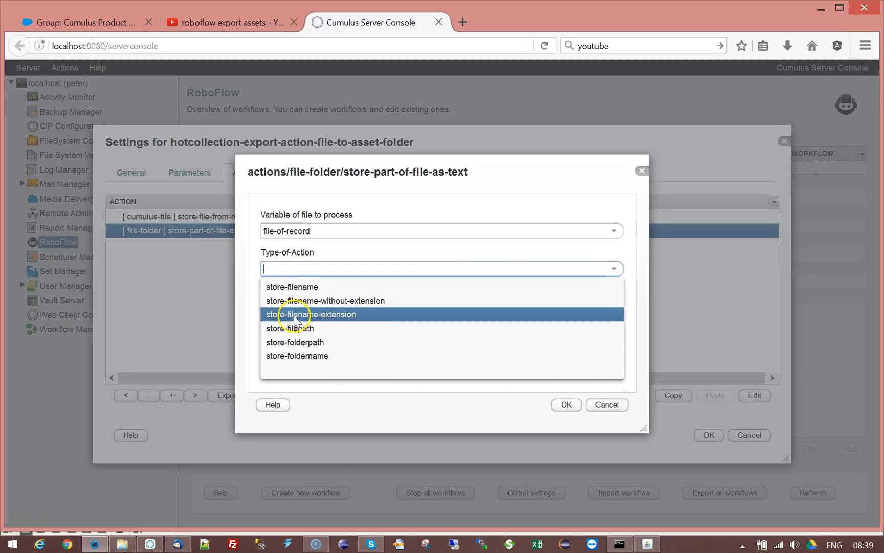
pyautogui.click(302, 342)
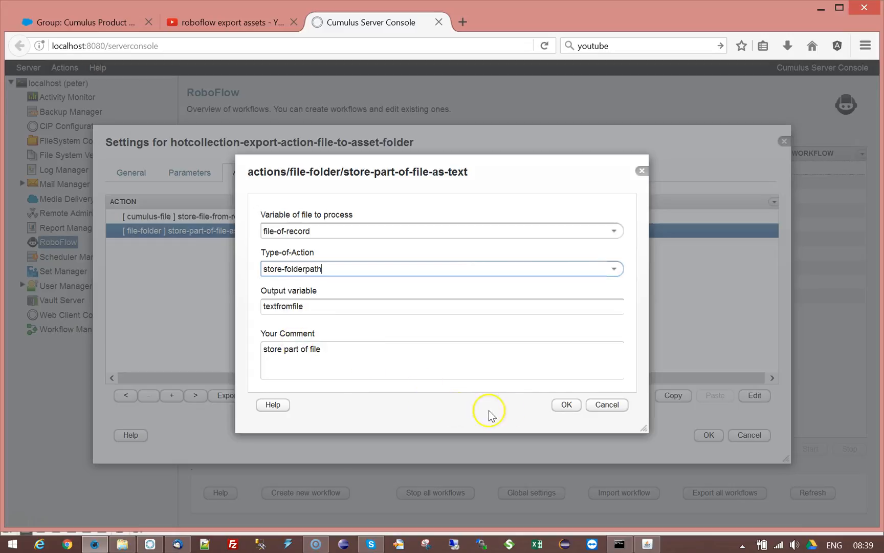
pyautogui.doubleClick(325, 304)
pyautogui.write('folder-path')
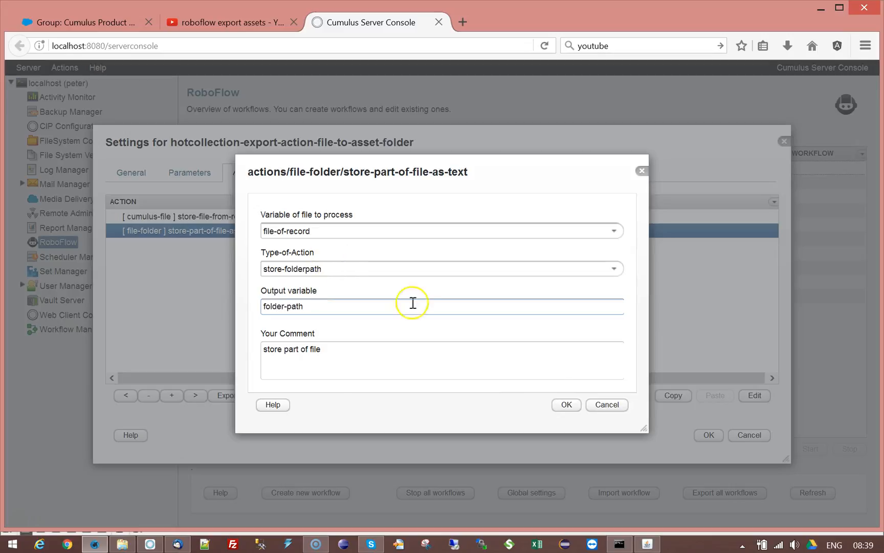
pyautogui.click(566, 405)
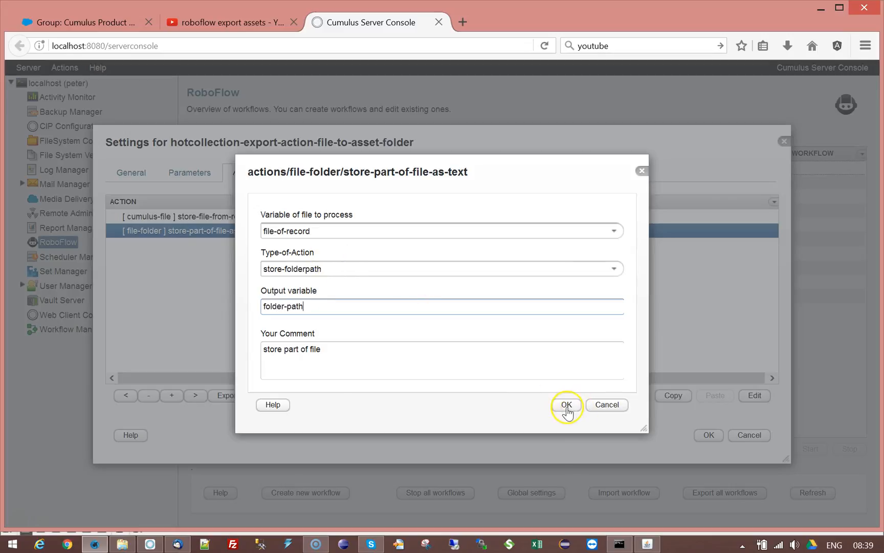
# - Add a store-path-as-folder action from the file-folder category to the action script for records
pyautogui.click(597, 395)
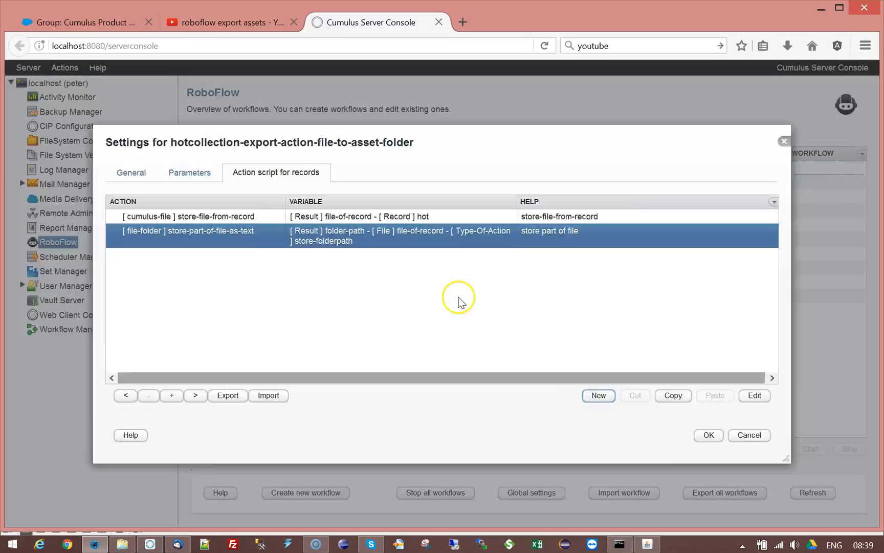
pyautogui.click(625, 245)
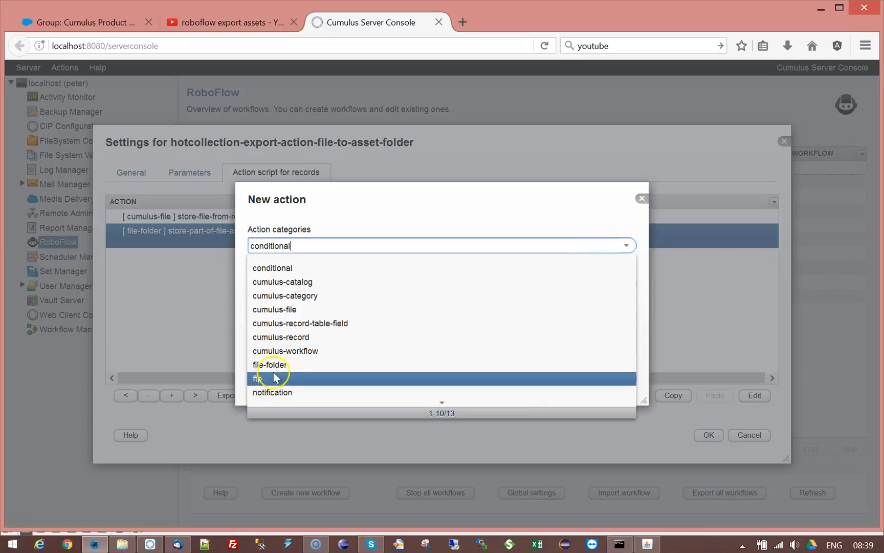
pyautogui.click(270, 365)
pyautogui.click(625, 283)
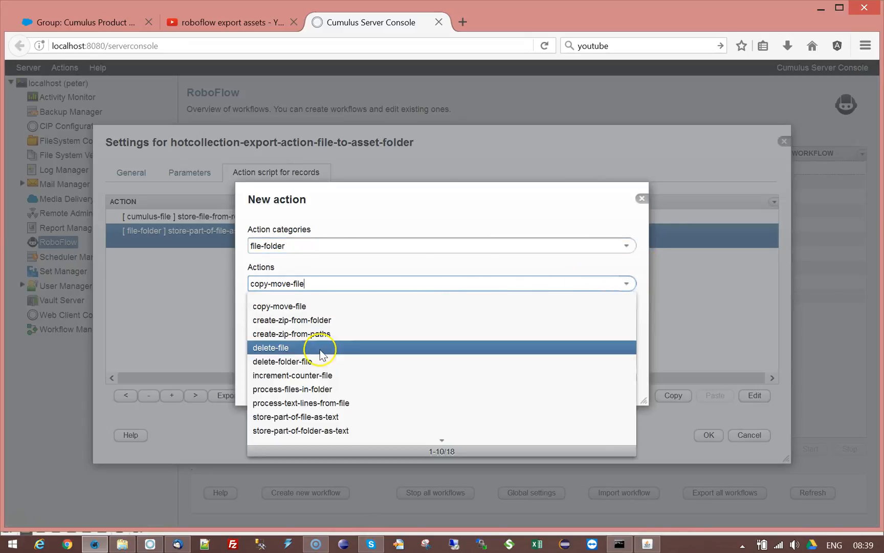
pyautogui.scroll(-1, 344, 405)
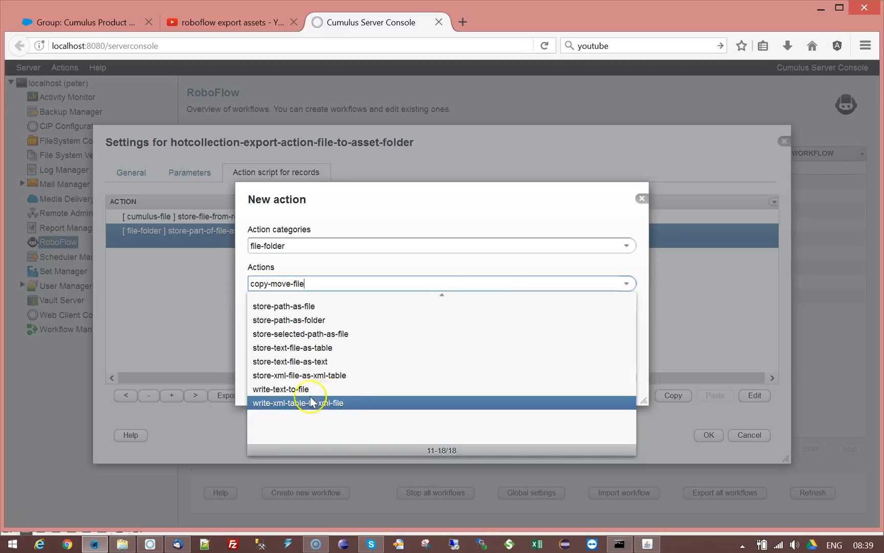
pyautogui.click(318, 319)
pyautogui.click(574, 375)
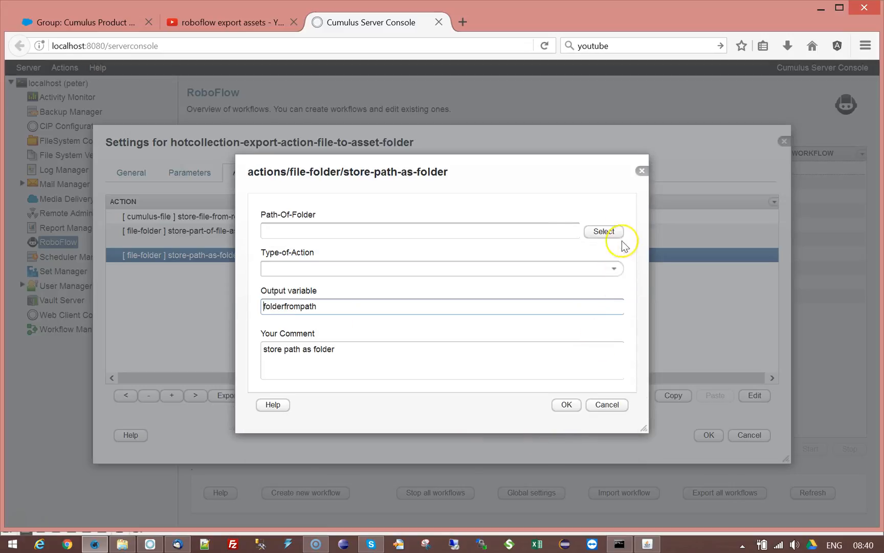
# - Set the store-path-as-folder action's folder path to the stored folder-path tag, #TAG(folder-path)TAG#
pyautogui.click(519, 226)
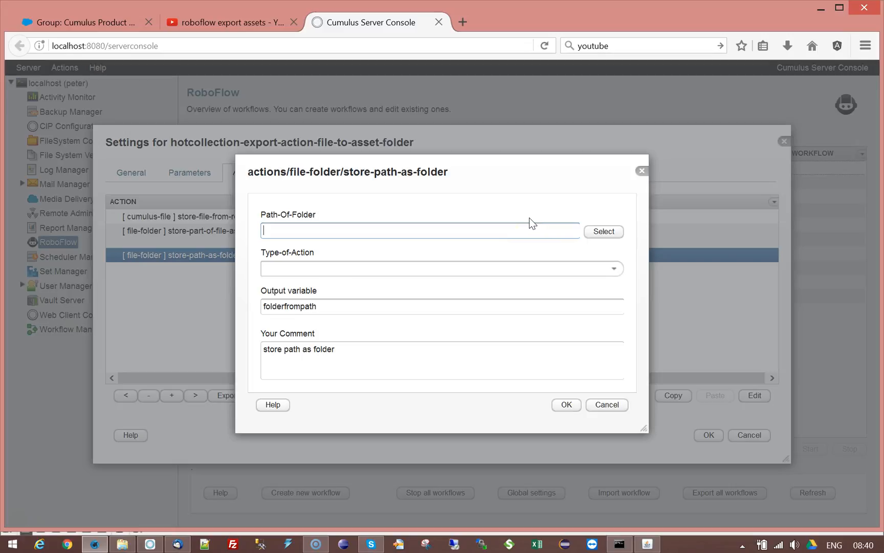
pyautogui.write('##')
pyautogui.click(616, 344)
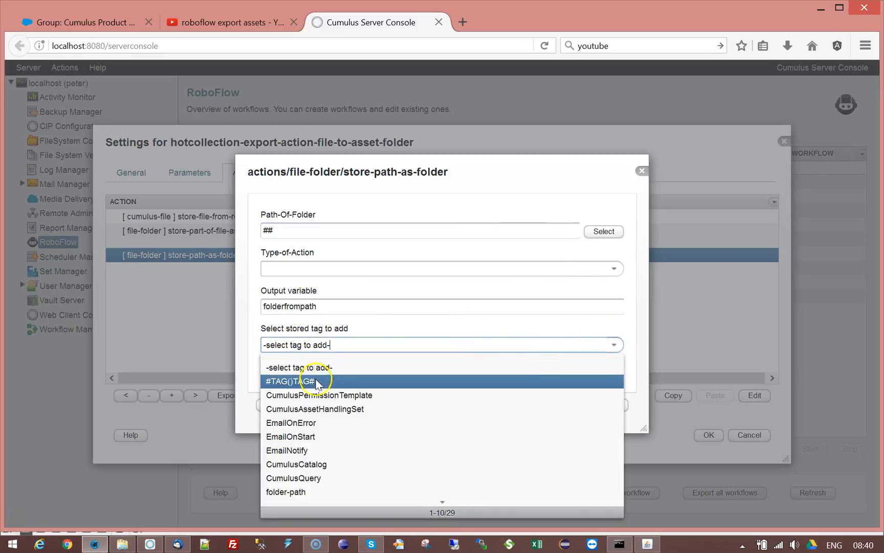
pyautogui.click(307, 491)
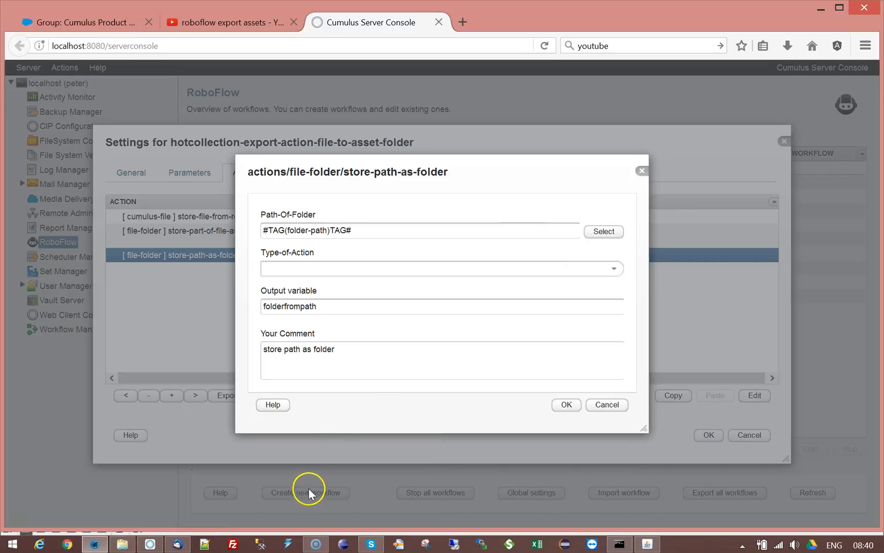
# - Set the store-path-as-folder action's type to create-folder-if-not-exists and its output variable to target-folder, and accept the action
pyautogui.click(614, 269)
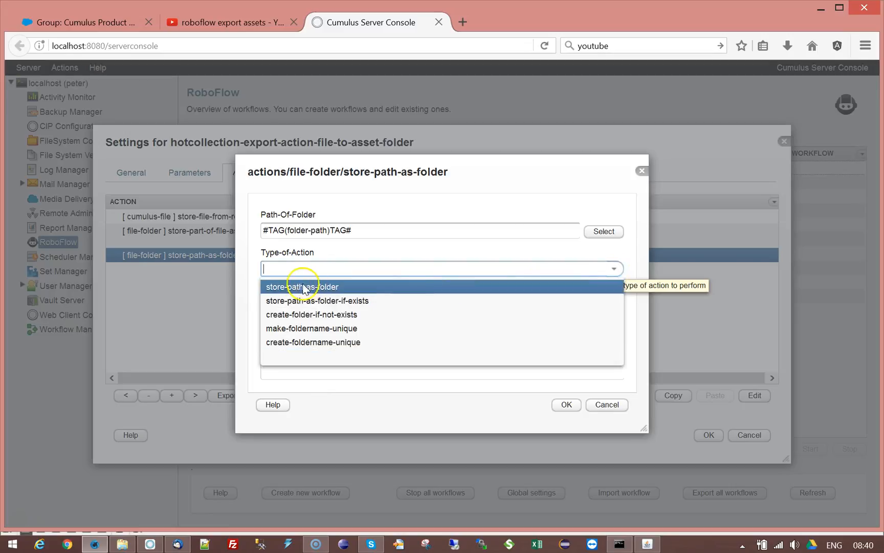
pyautogui.click(290, 314)
pyautogui.moveTo(318, 306); pyautogui.dragTo(223, 309)
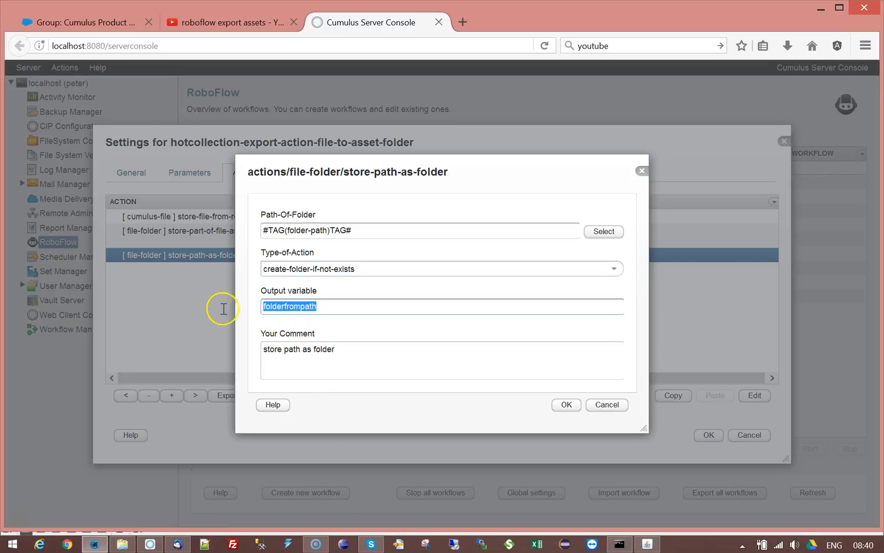
pyautogui.write('ta')
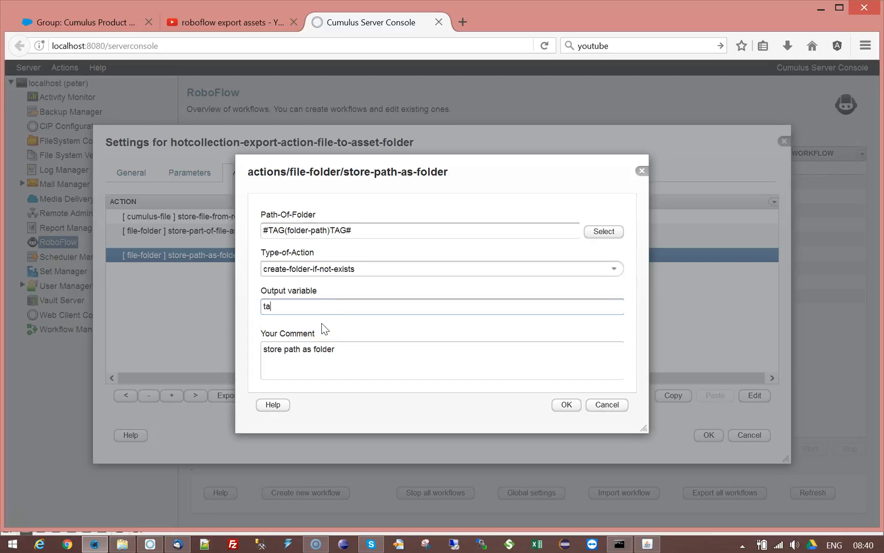
pyautogui.write('rget-folder')
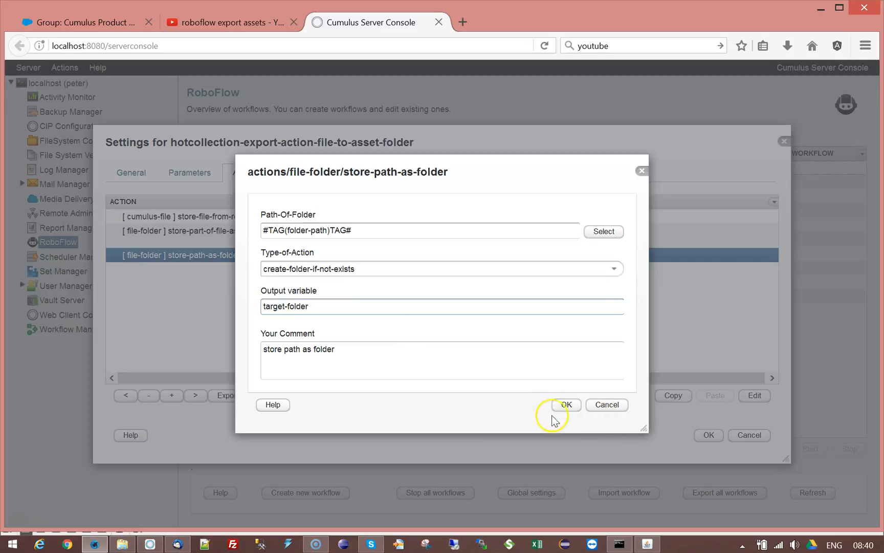
pyautogui.click(566, 405)
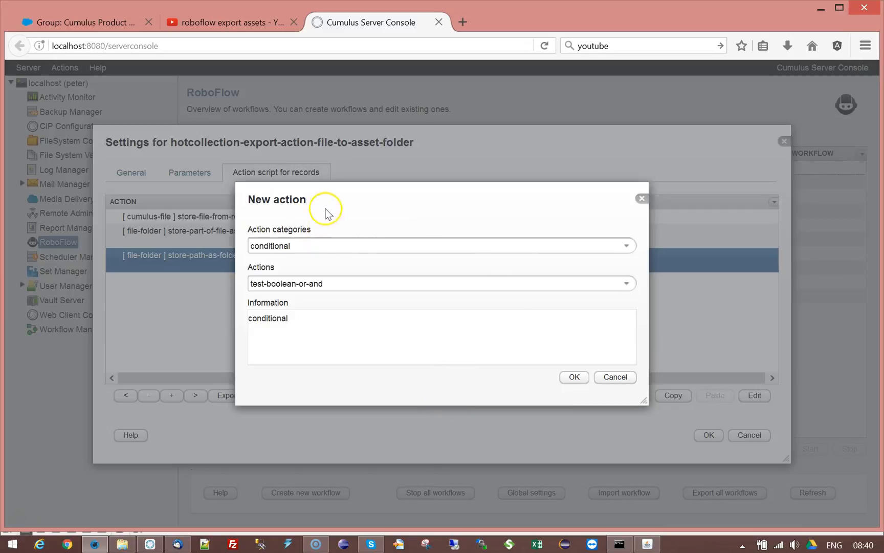
pyautogui.moveTo(326, 200); pyautogui.dragTo(435, 213)
pyautogui.click(735, 260)
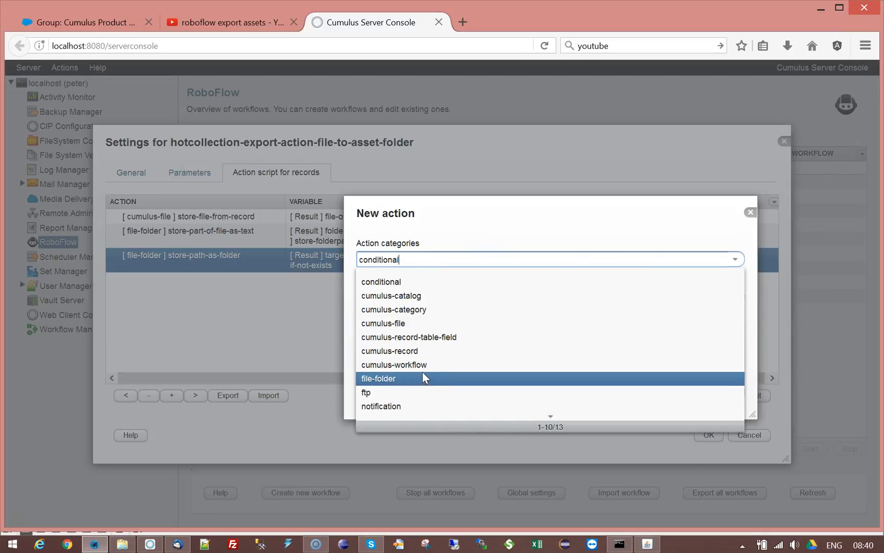
pyautogui.click(412, 362)
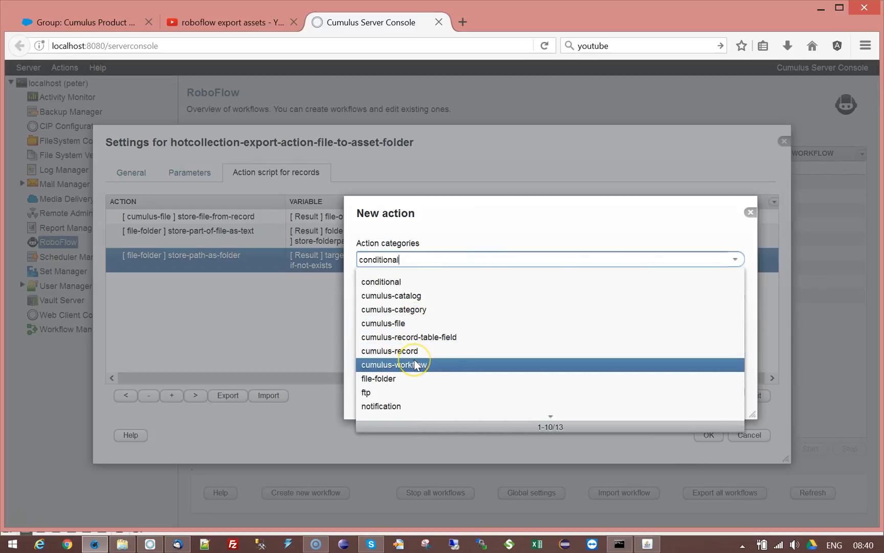
pyautogui.click(394, 352)
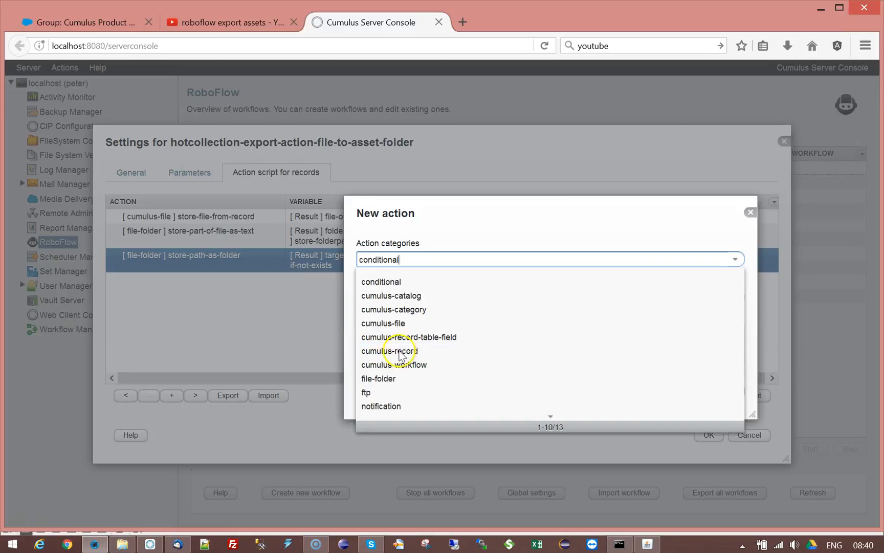
pyautogui.click(734, 298)
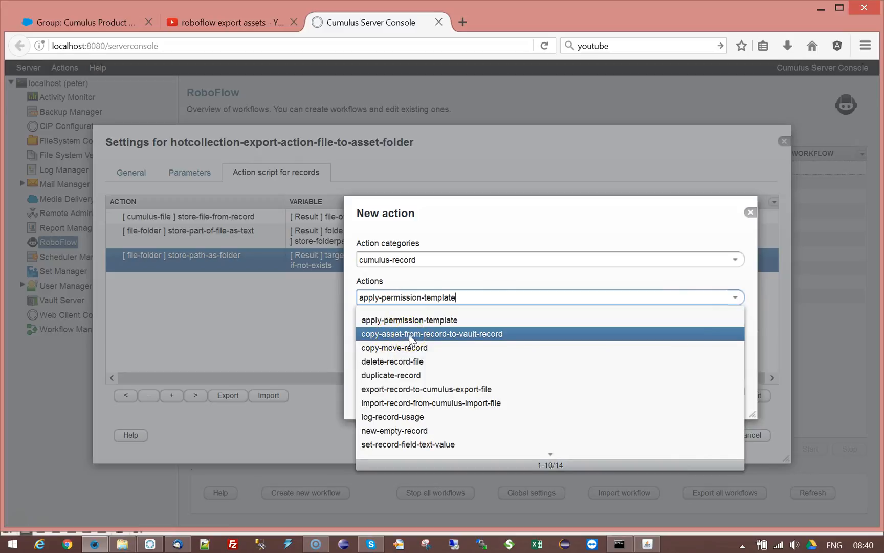
pyautogui.click(574, 272)
# - Add a convert-asset-from-record action from the cumulus-file category to the action script for records
pyautogui.click(735, 259)
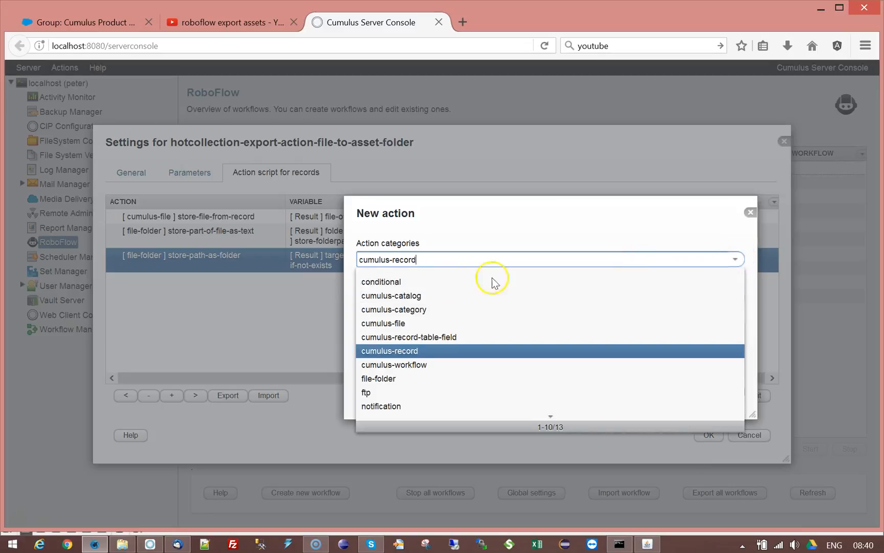
pyautogui.click(407, 324)
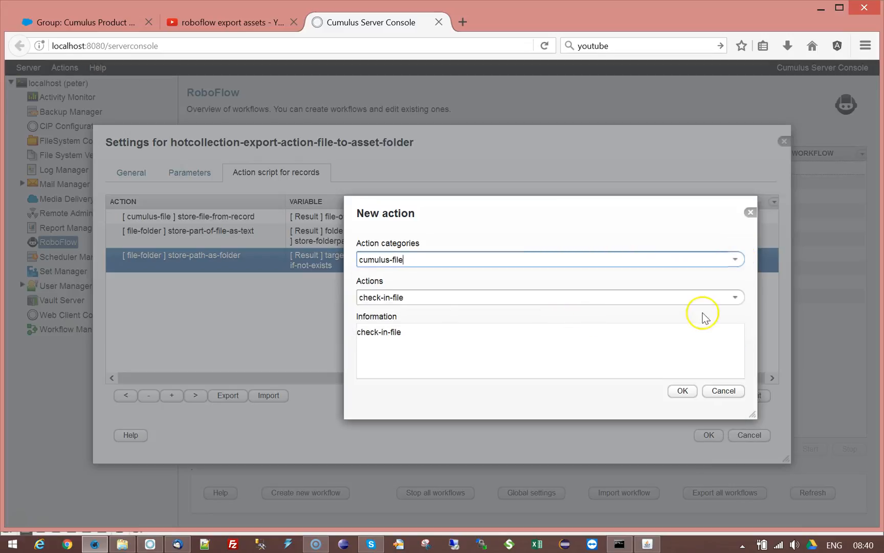
pyautogui.click(735, 297)
pyautogui.click(389, 348)
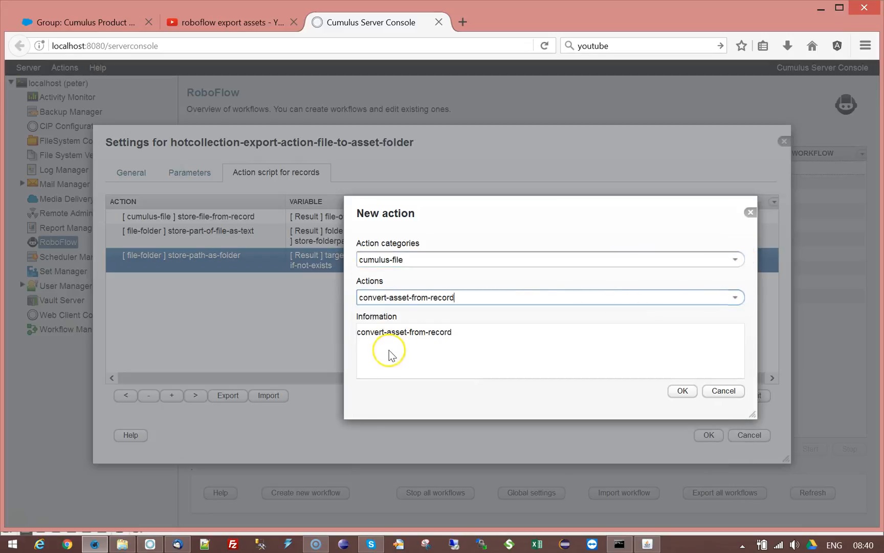
pyautogui.click(695, 391)
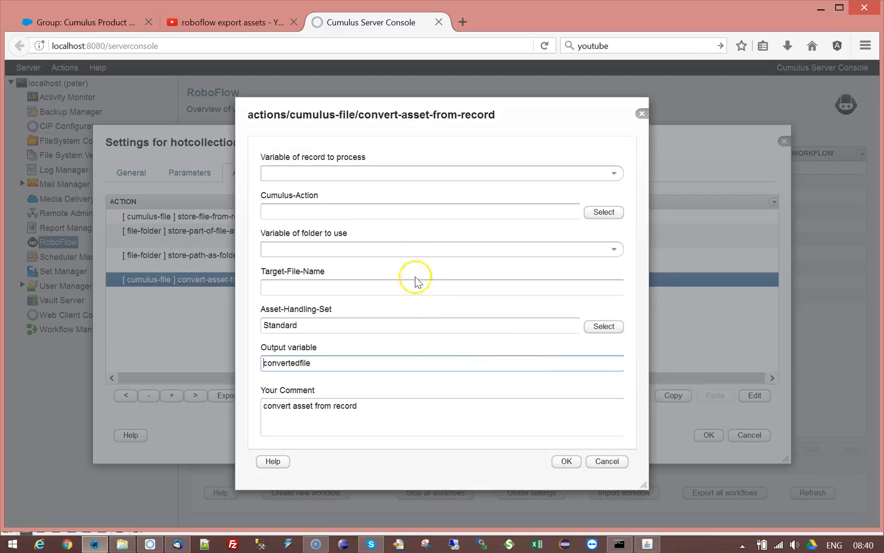
# - Set the convert-asset-from-record action's record variable to hot and its Cumulus-Action to the stored parameter tag #TAG(Action)TAG#
pyautogui.click(614, 174)
pyautogui.click(295, 201)
pyautogui.click(541, 212)
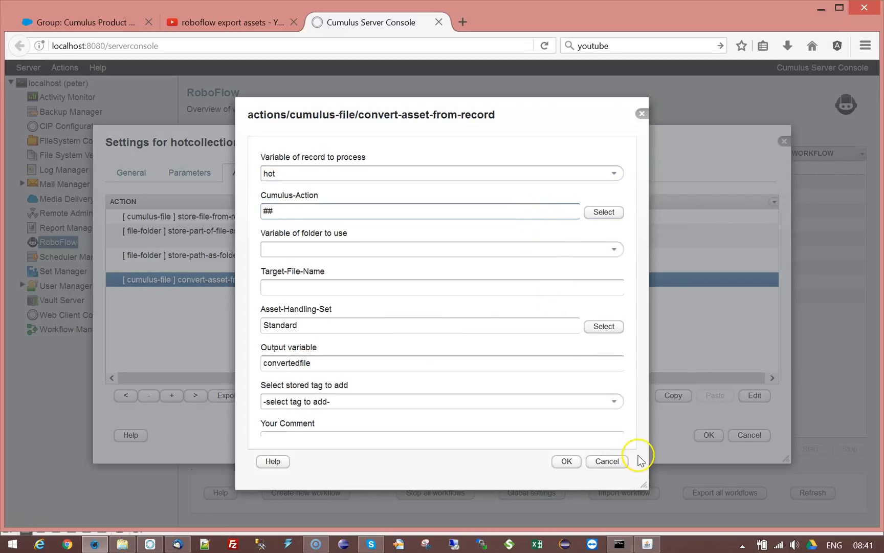
pyautogui.click(615, 404)
pyautogui.click(292, 256)
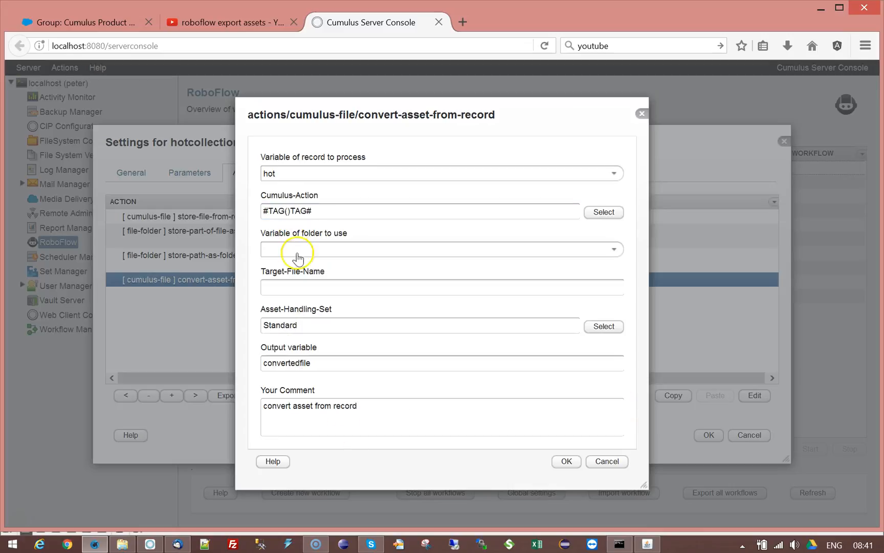
pyautogui.click(289, 210)
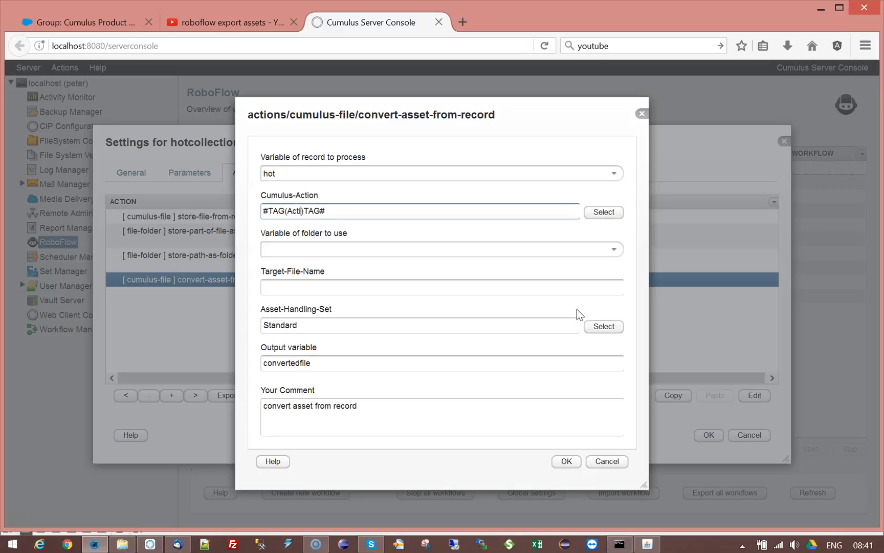
# - Set the convert-asset-from-record action's folder variable to target-folder and leave the target file name blank
pyautogui.click(614, 249)
pyautogui.click(292, 281)
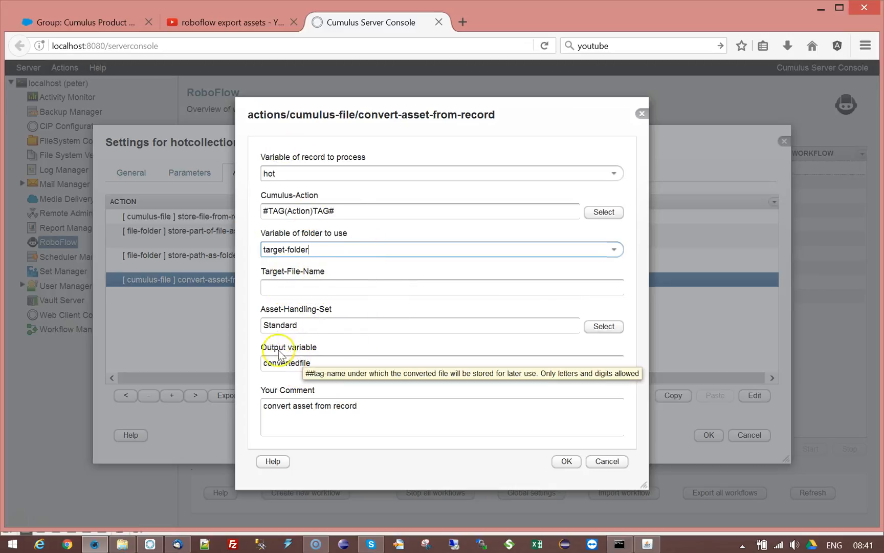
pyautogui.click(271, 289)
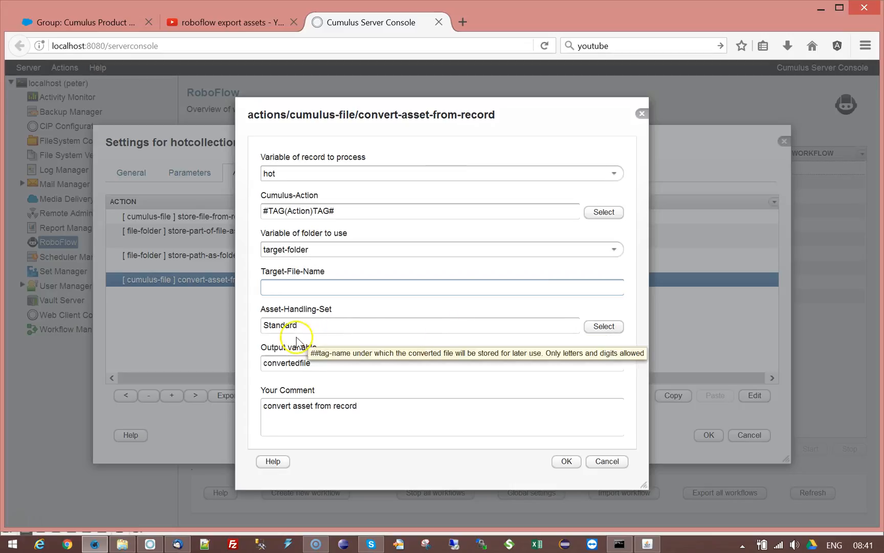
# - Set the convert action's asset handling set to the stored tag #TAG(CumulusAssetHandlingSet)TAG#, accept the action and save the workflow
pyautogui.click(271, 324)
pyautogui.doubleClick(270, 325)
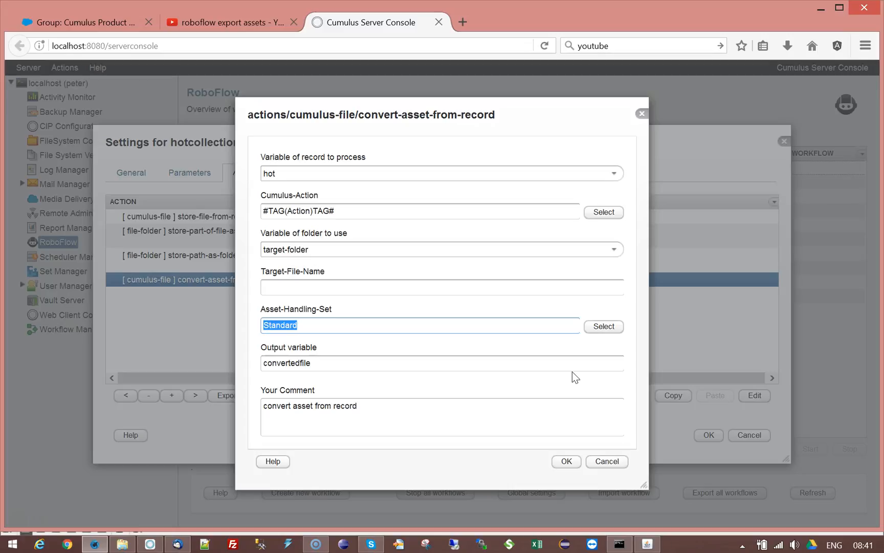
pyautogui.click(683, 348)
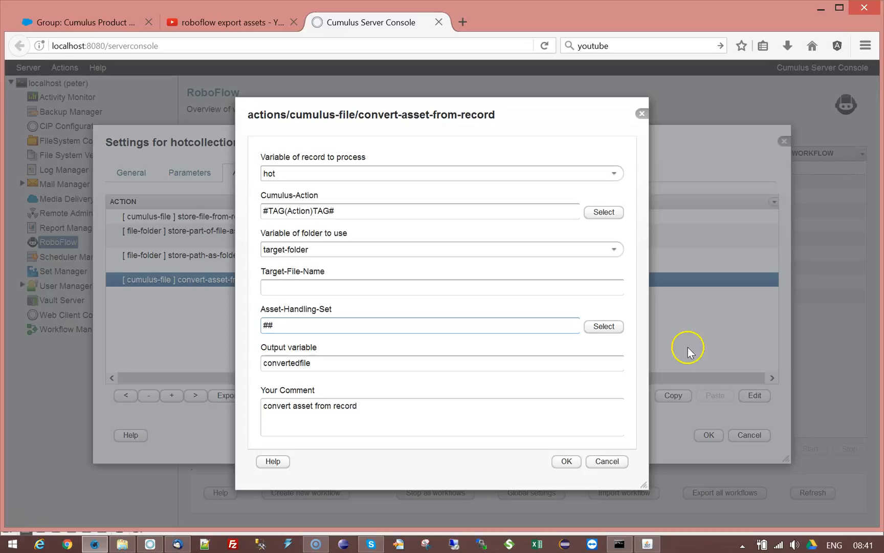
pyautogui.click(615, 402)
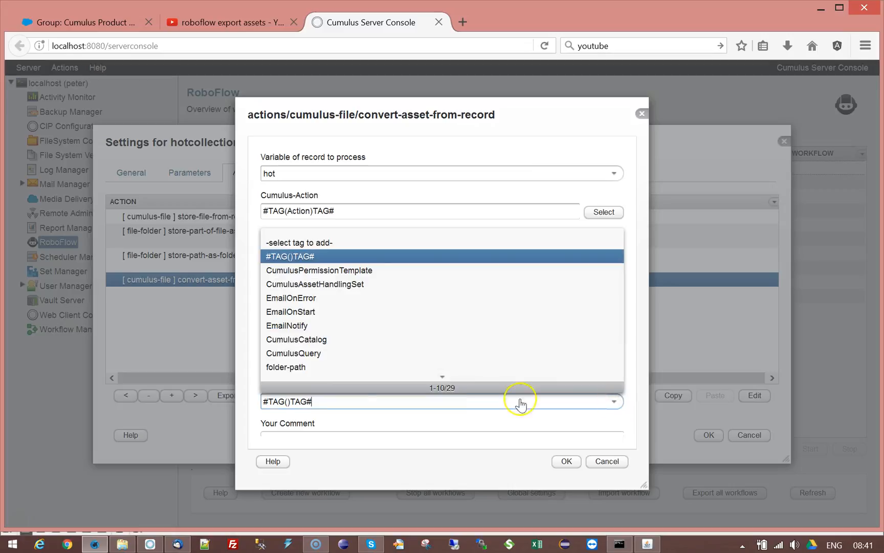
pyautogui.click(304, 285)
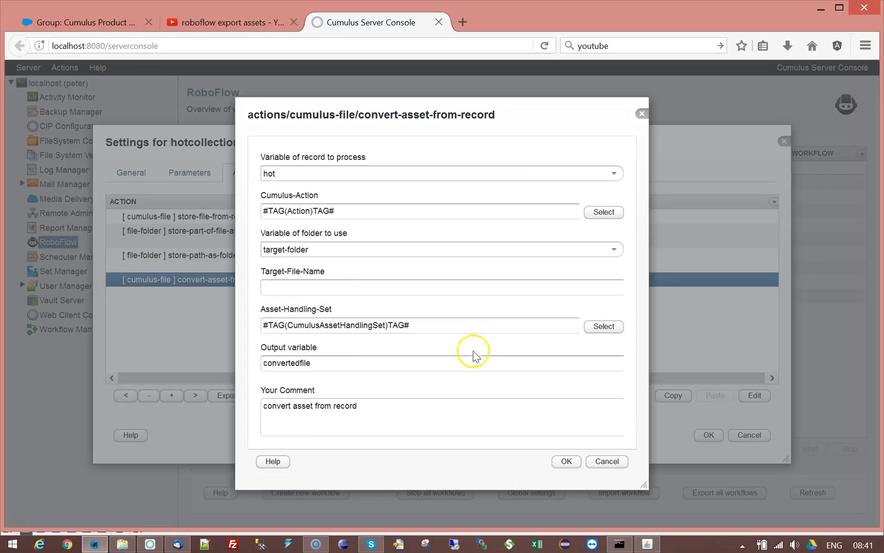
pyautogui.doubleClick(325, 325)
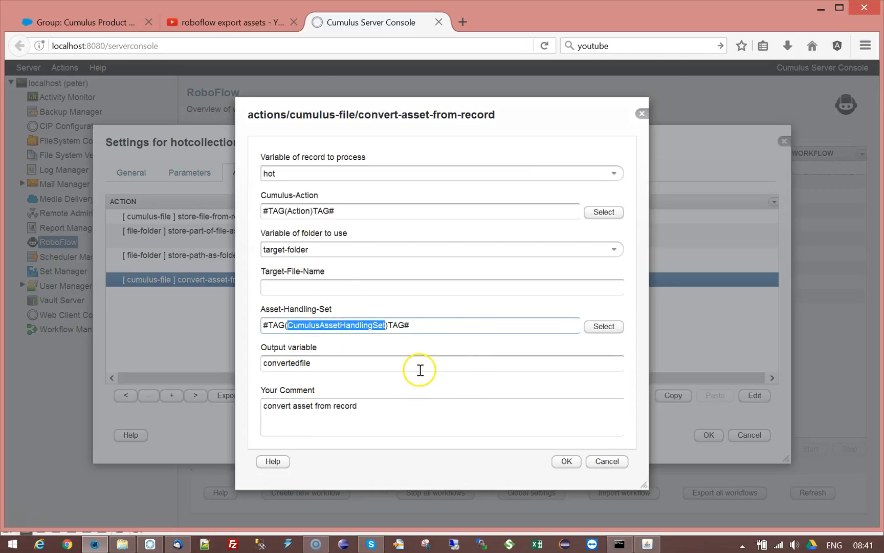
pyautogui.click(564, 461)
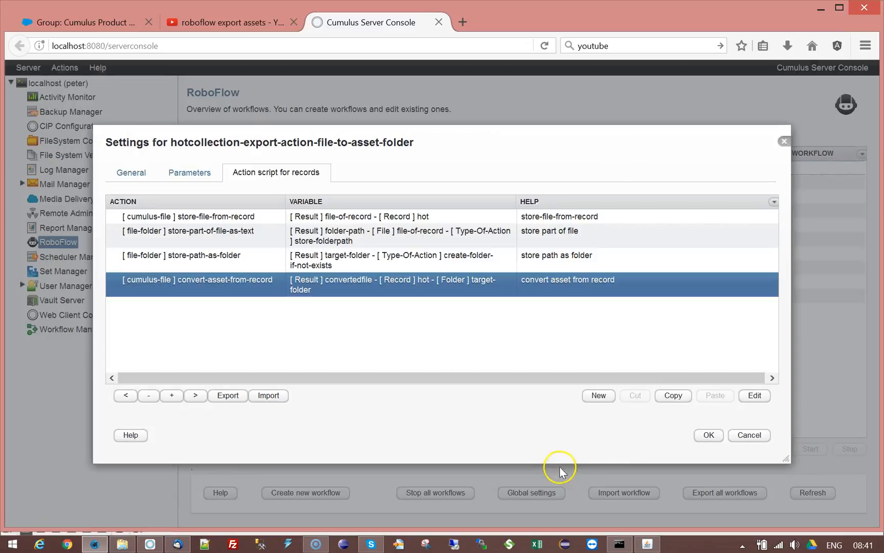
pyautogui.click(709, 434)
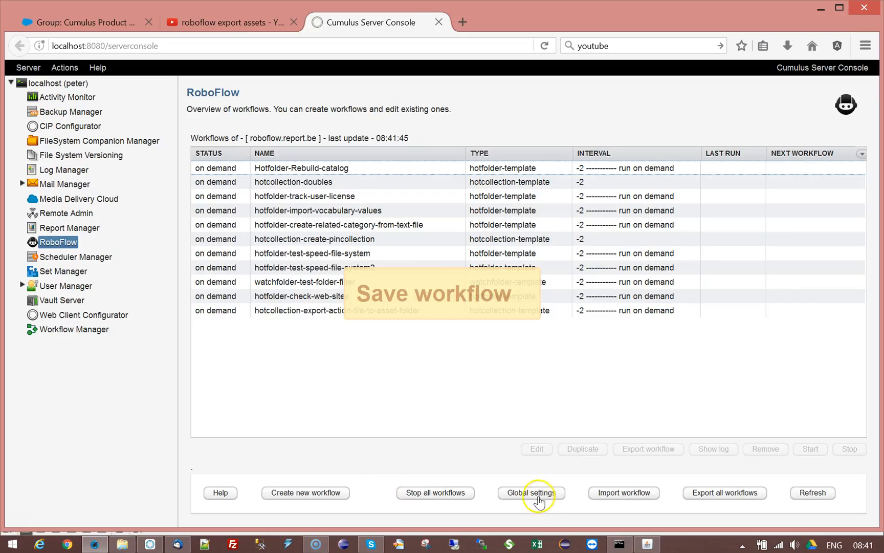
# - Set the global Asset handling set parameter to Standard and save the global RoboFlow settings
pyautogui.click(535, 494)
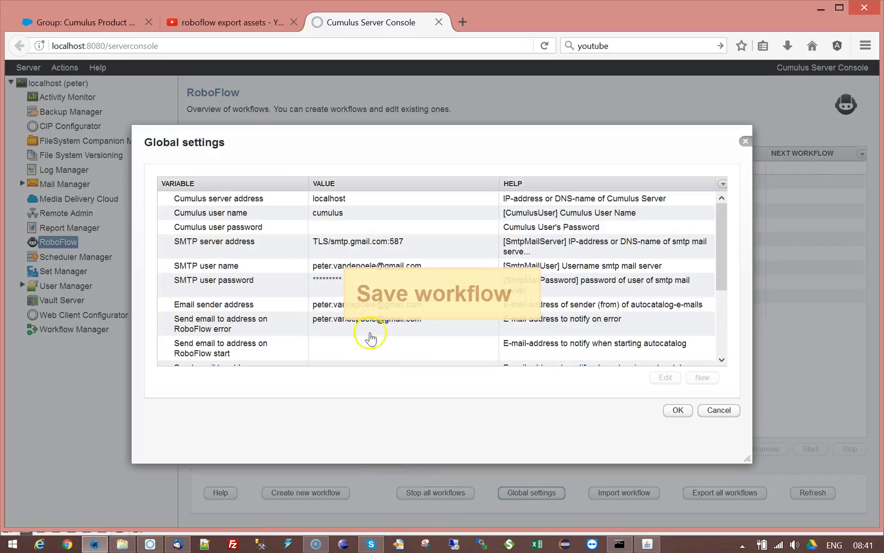
pyautogui.moveTo(722, 286); pyautogui.dragTo(709, 361)
pyautogui.doubleClick(217, 338)
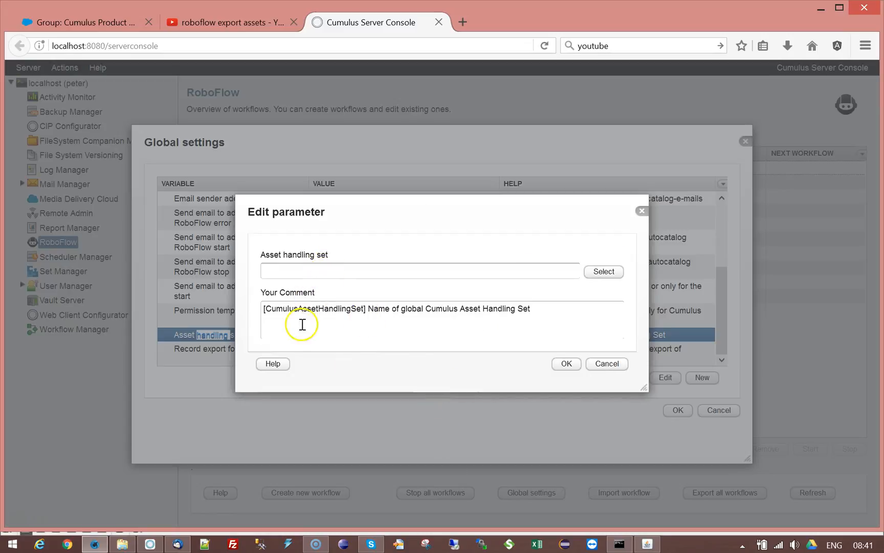
pyautogui.doubleClick(306, 309)
pyautogui.click(310, 267)
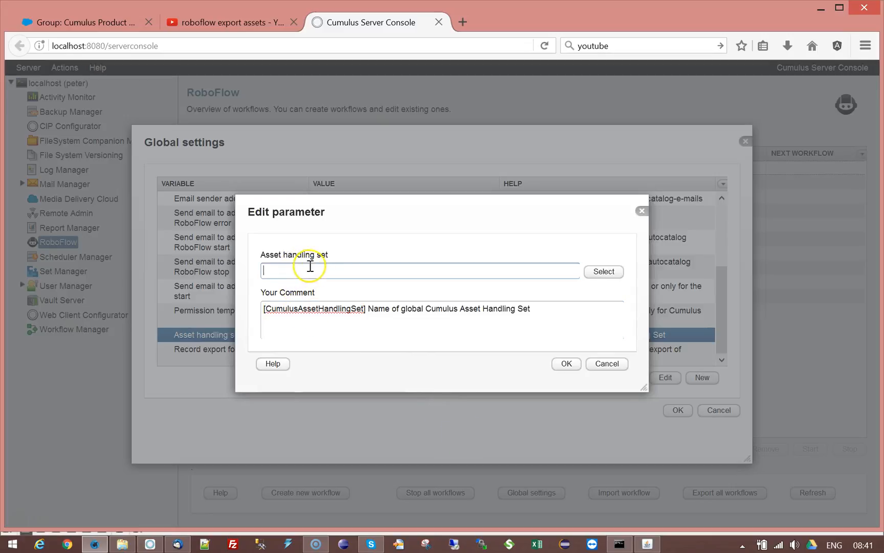
pyautogui.write('Standard')
pyautogui.click(565, 363)
pyautogui.click(677, 410)
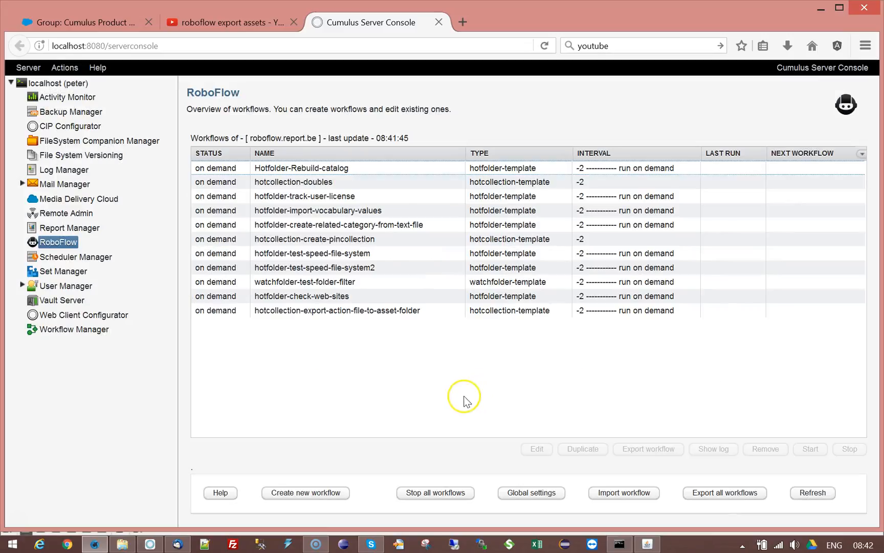
# - Review the parameters and all script actions of the hotcollection-export-action-file-to-asset-folder workflow, and close its settings with OK
pyautogui.doubleClick(290, 311)
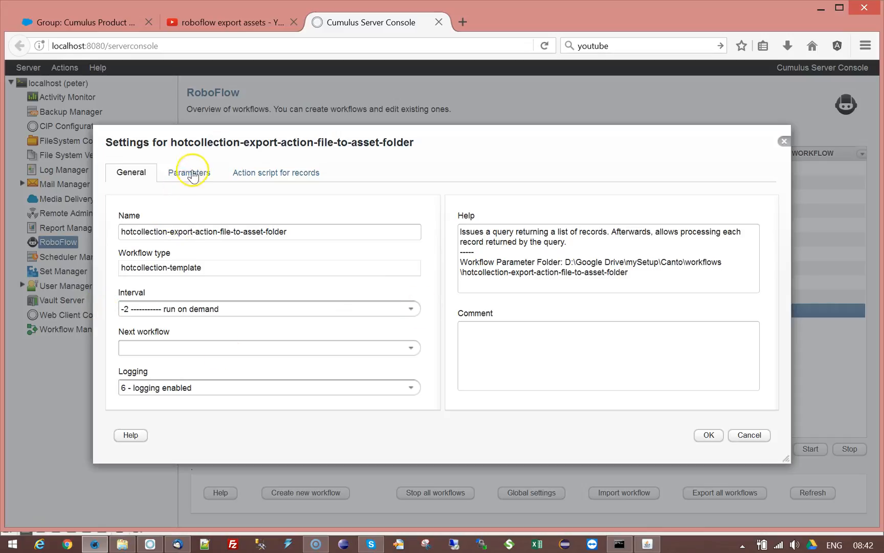
pyautogui.click(193, 176)
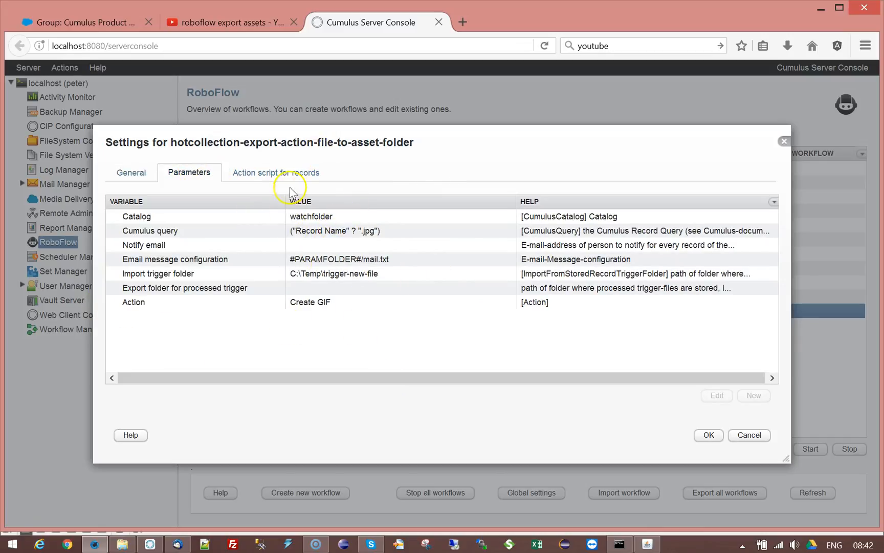
pyautogui.click(132, 302)
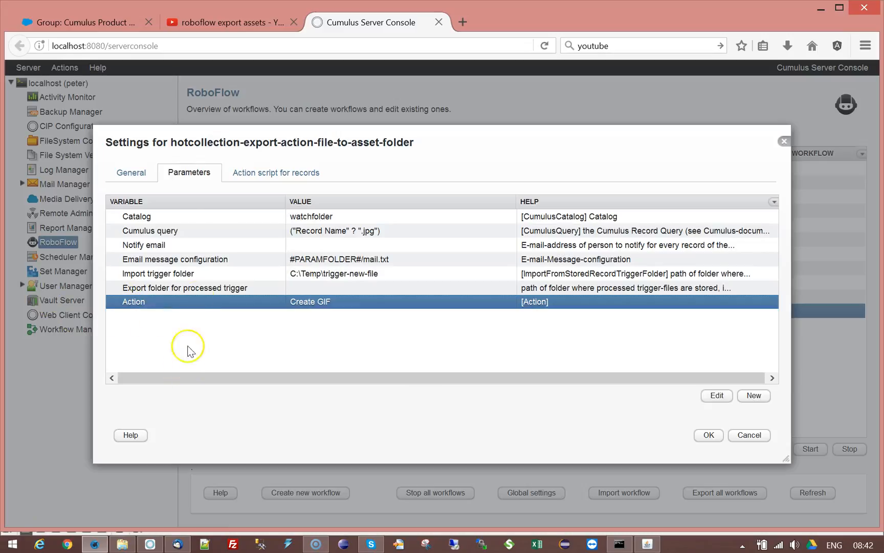
pyautogui.click(283, 173)
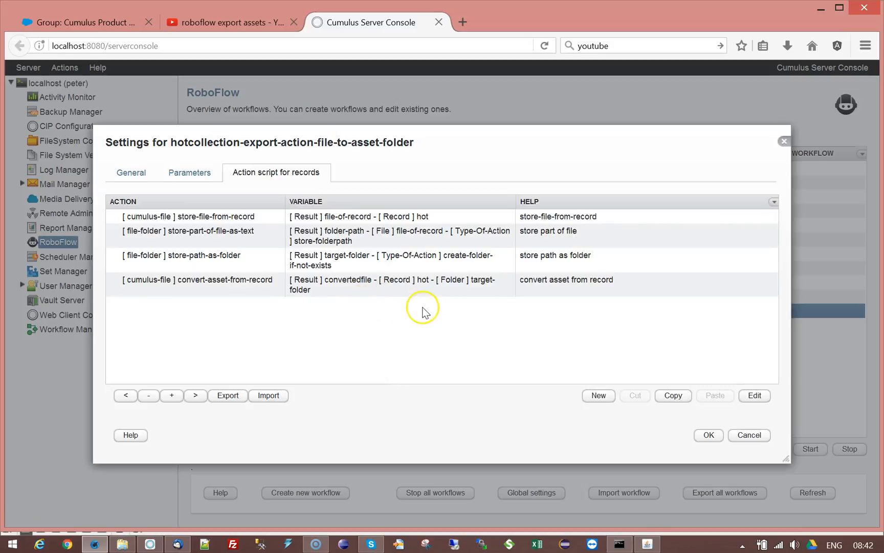
pyautogui.click(227, 221)
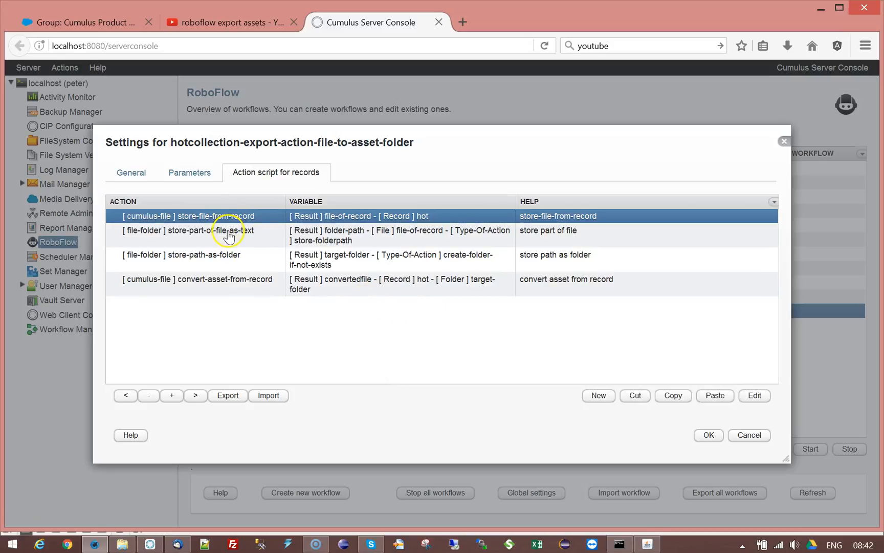
pyautogui.click(229, 237)
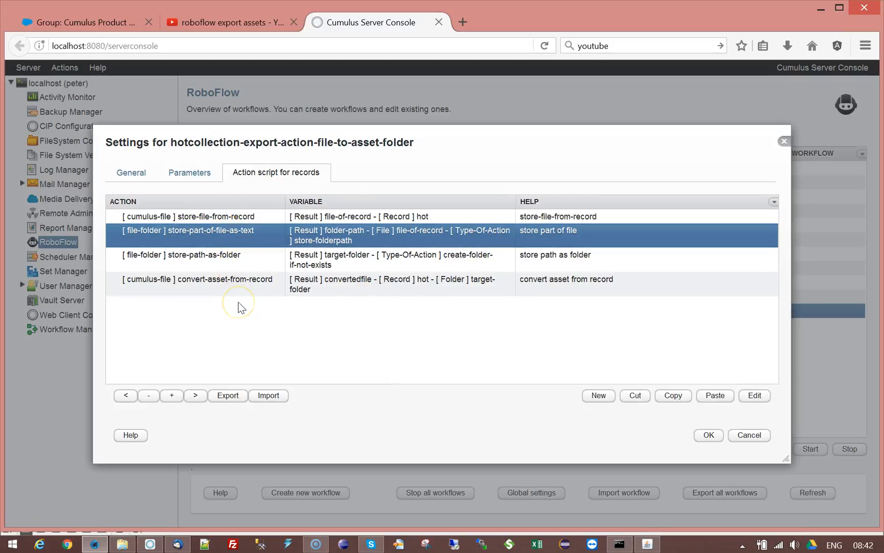
pyautogui.click(218, 259)
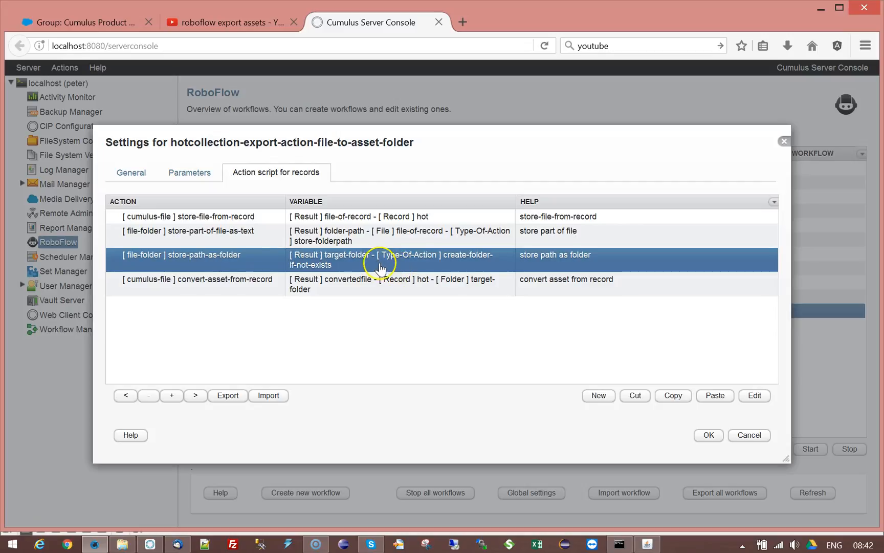
pyautogui.click(179, 292)
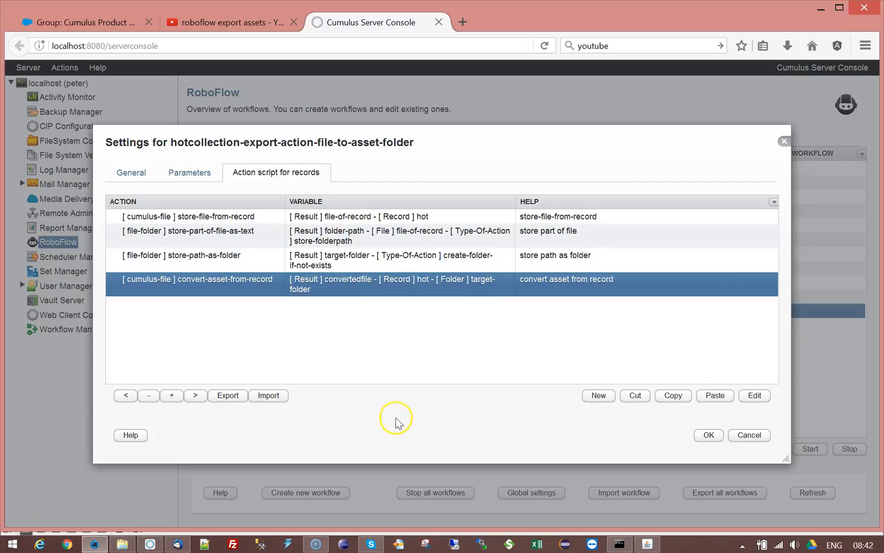
pyautogui.click(708, 435)
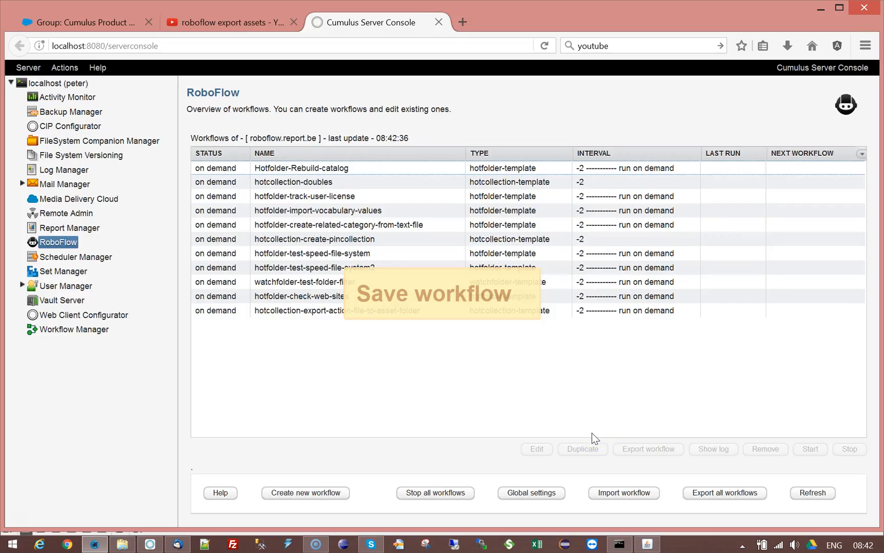
# - Reopen the export-action-file workflow and examine its store-path-as-folder and store-part-of-file-as-text script actions
pyautogui.click(317, 315)
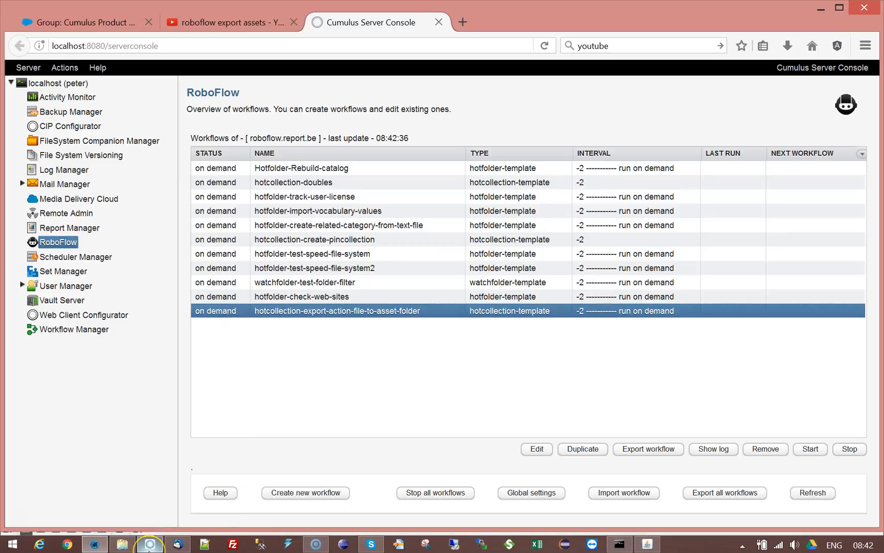
pyautogui.moveTo(149, 551)
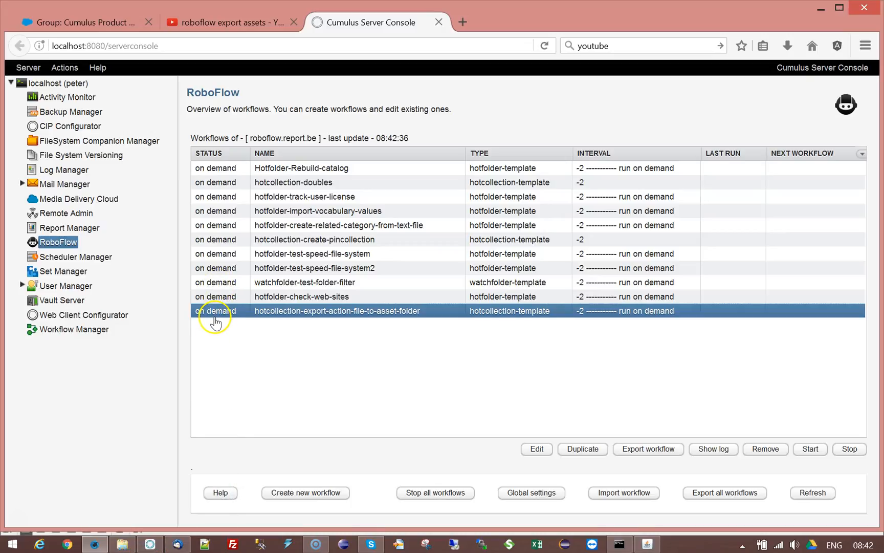
pyautogui.click(536, 448)
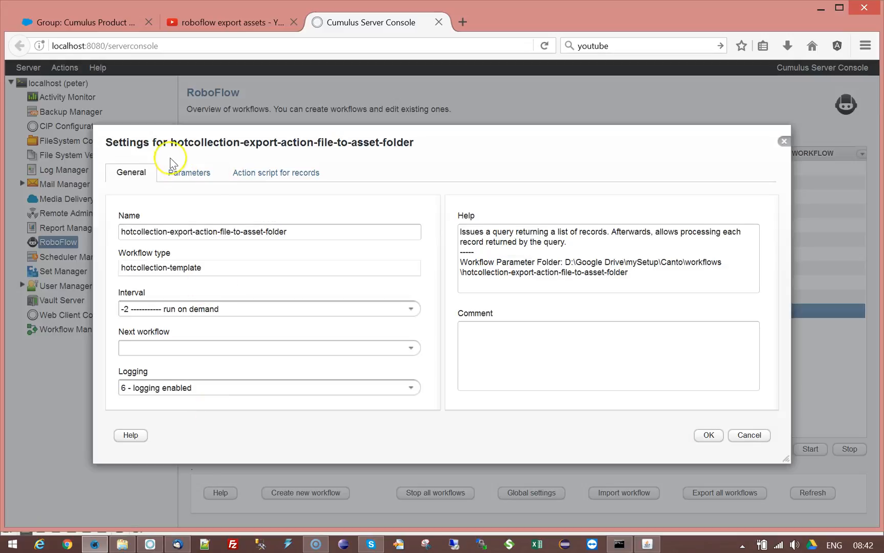
pyautogui.click(257, 174)
pyautogui.click(205, 260)
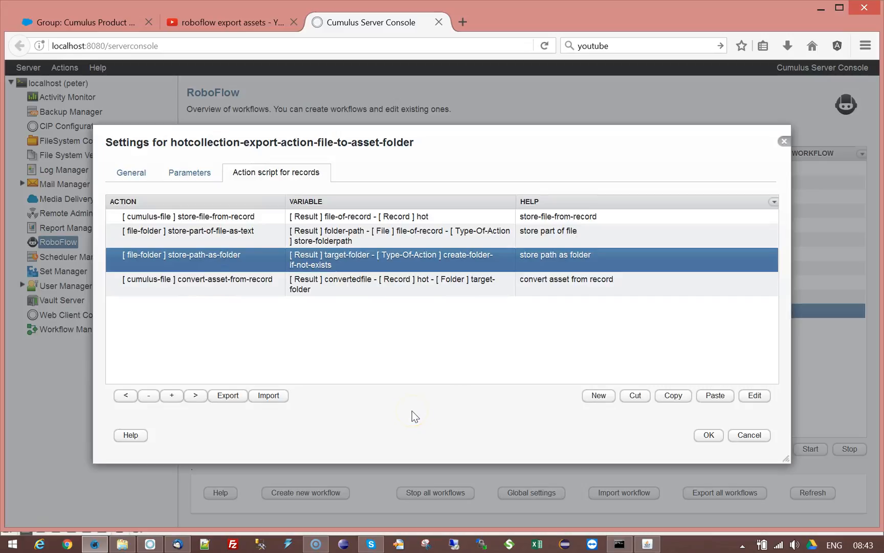
pyautogui.click(239, 231)
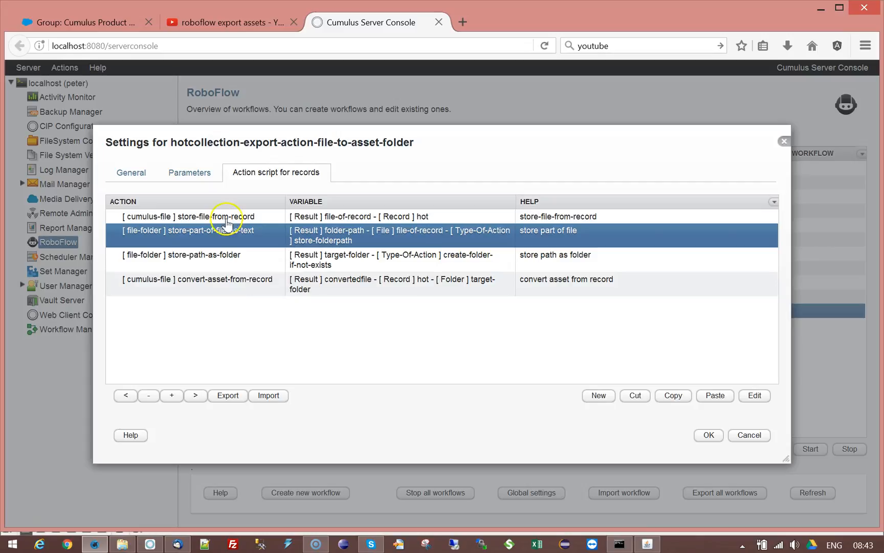
pyautogui.click(707, 435)
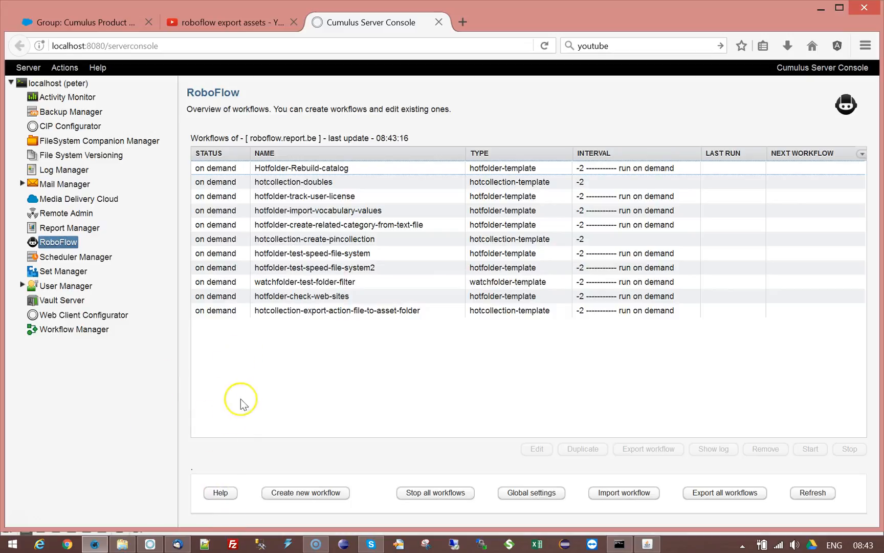
# - Select the hotcollection-export-action-file-to-asset-folder workflow and switch to the Cumulus client with the watchfolder catalog
pyautogui.click(339, 311)
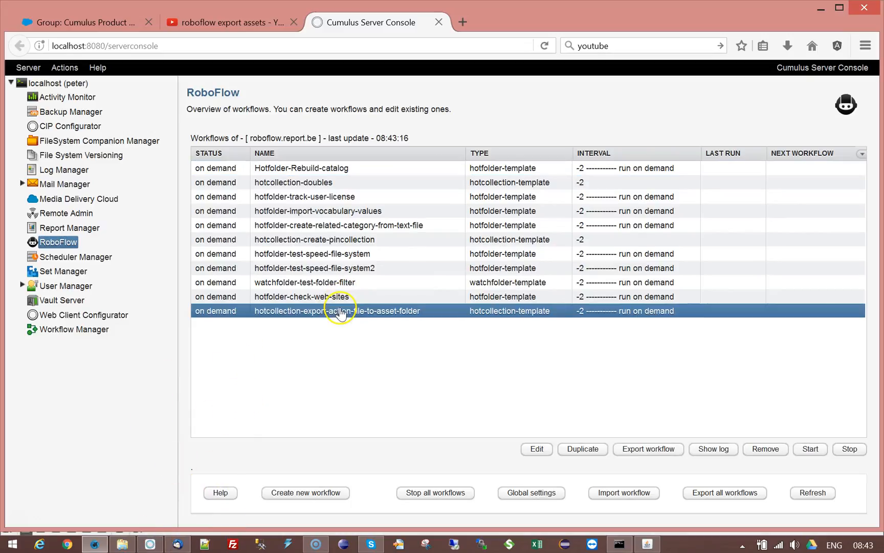
pyautogui.click(150, 546)
pyautogui.click(50, 43)
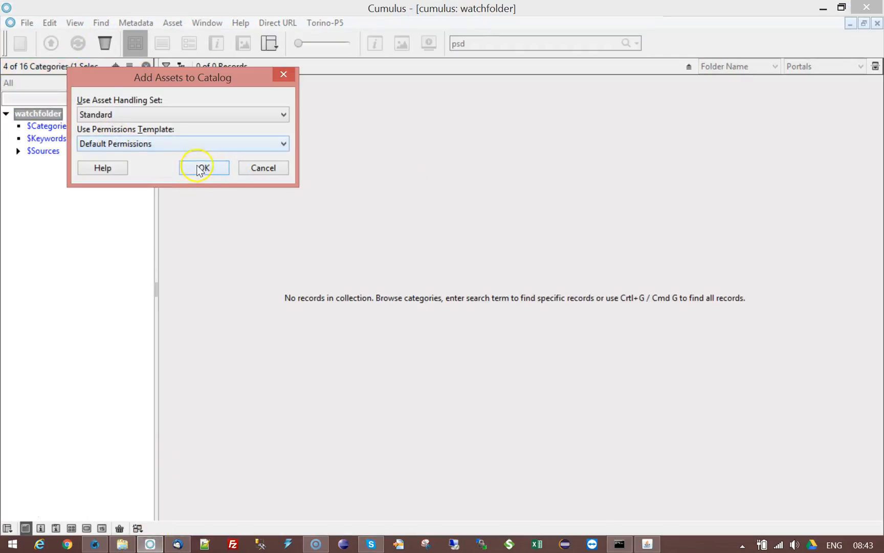
pyautogui.click(200, 169)
pyautogui.click(420, 211)
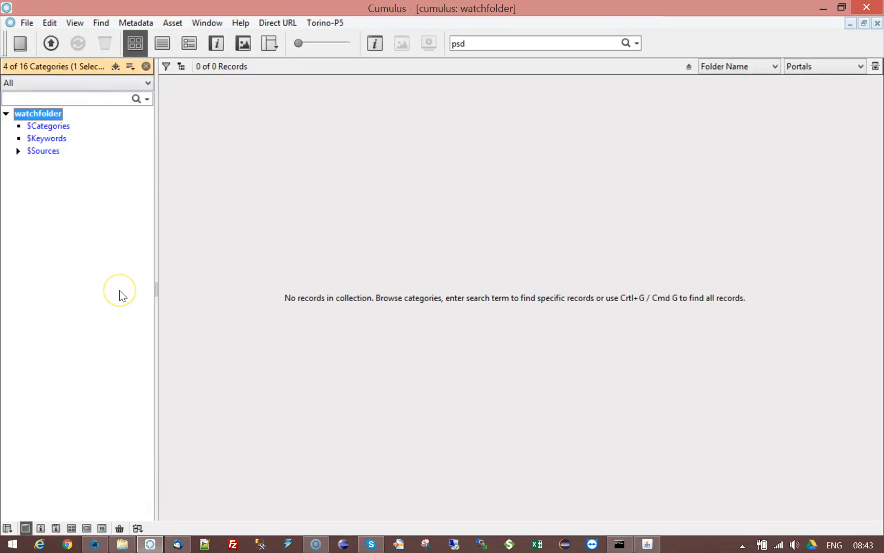
# - Activate the File System AssetStore and Windows File System AssetStore modules in the Standard asset handling set and save the preferences
pyautogui.hotkey('ctrl', 'k')
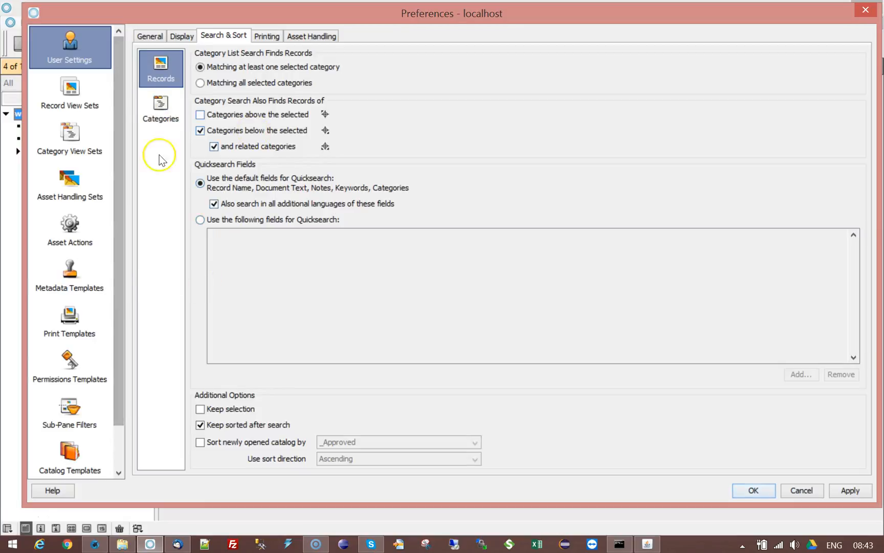
pyautogui.click(93, 193)
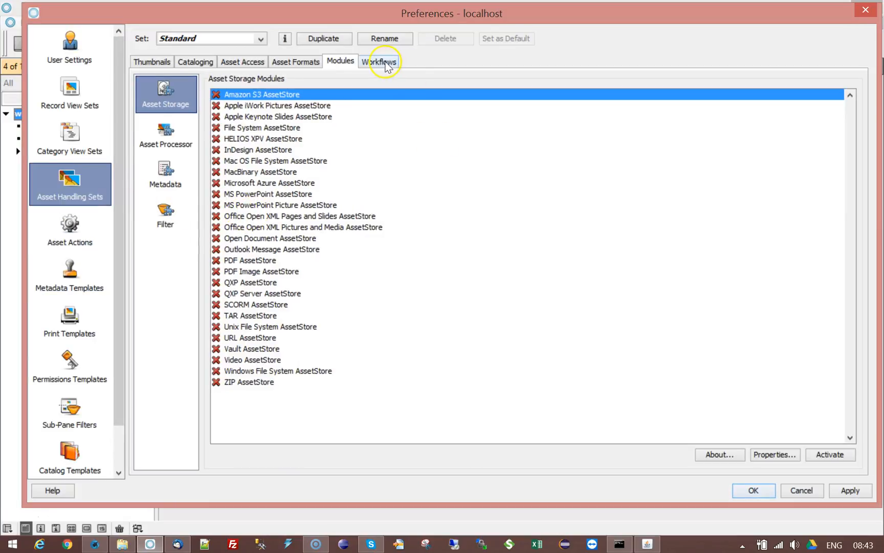
pyautogui.click(253, 127)
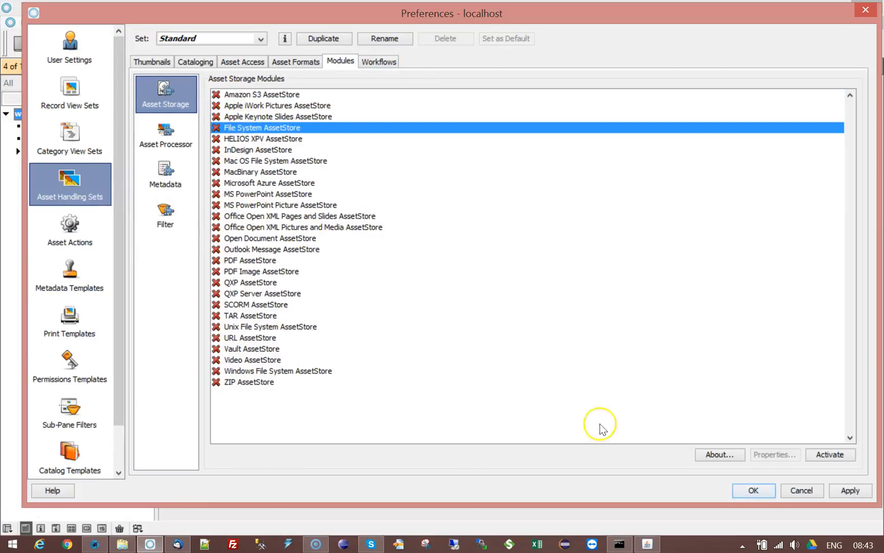
pyautogui.click(815, 451)
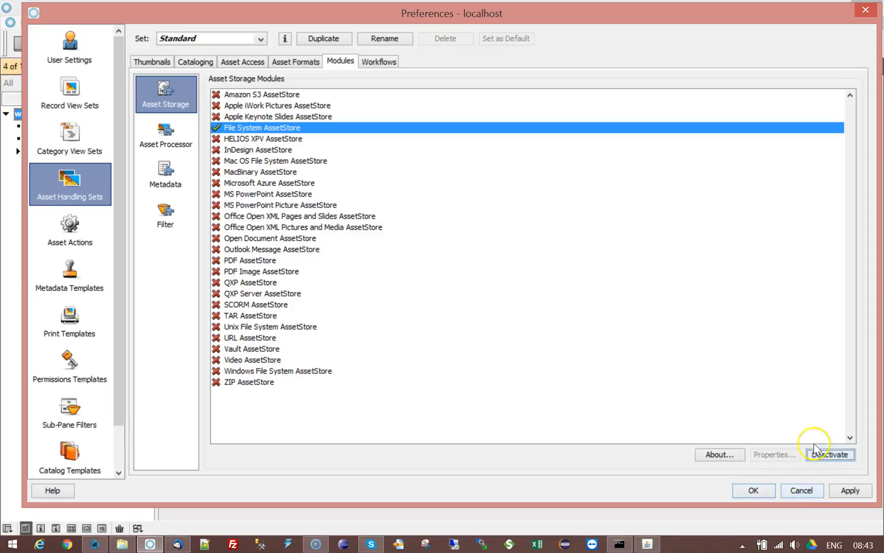
pyautogui.click(251, 360)
pyautogui.click(248, 371)
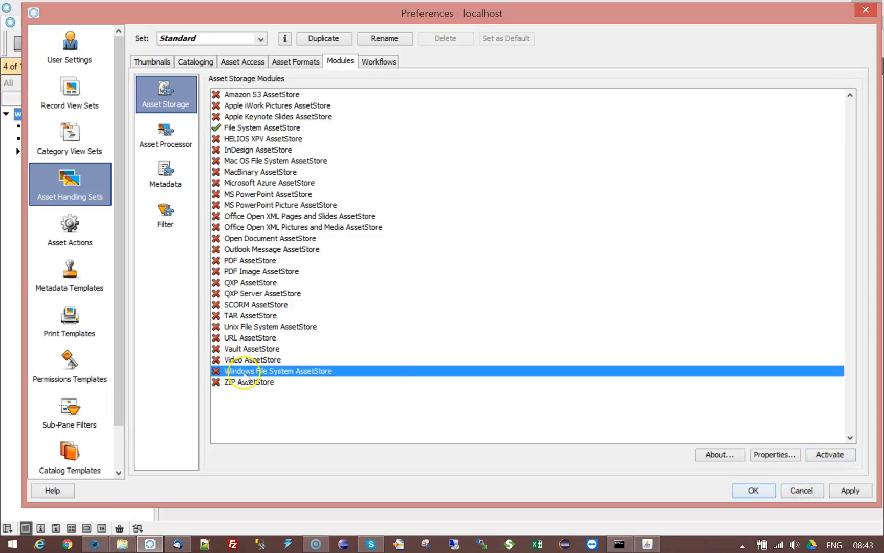
pyautogui.click(843, 458)
pyautogui.click(750, 490)
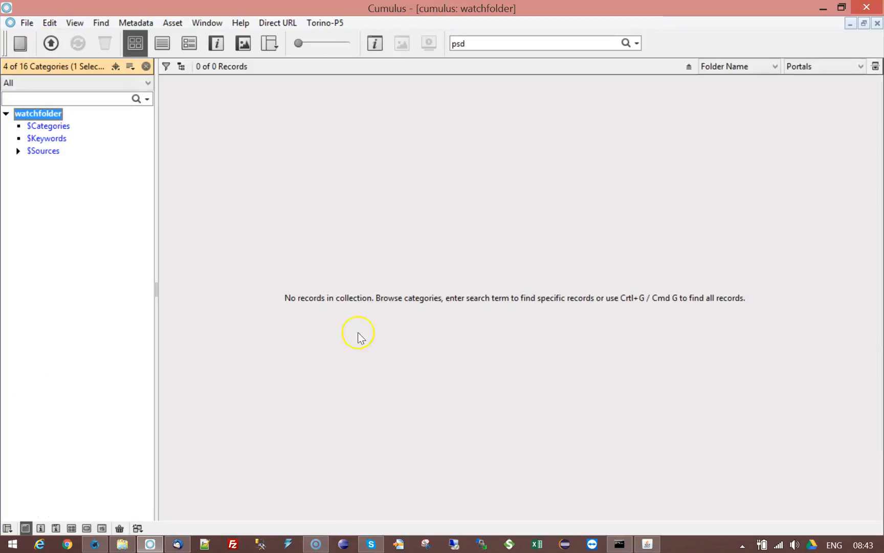
# - Catalog level-0.jpg from C:\Temp\watch-smiley using the Standard asset handling set and Default Permissions
pyautogui.click(51, 43)
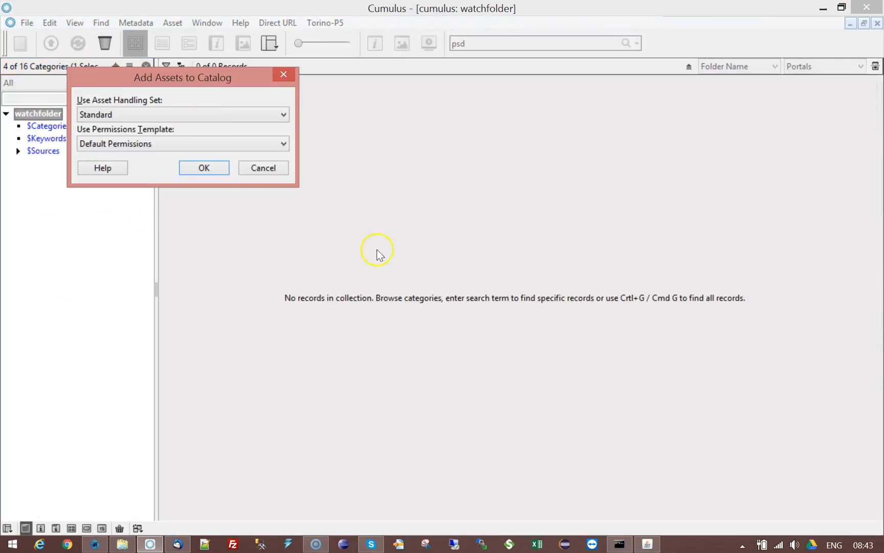
pyautogui.click(221, 172)
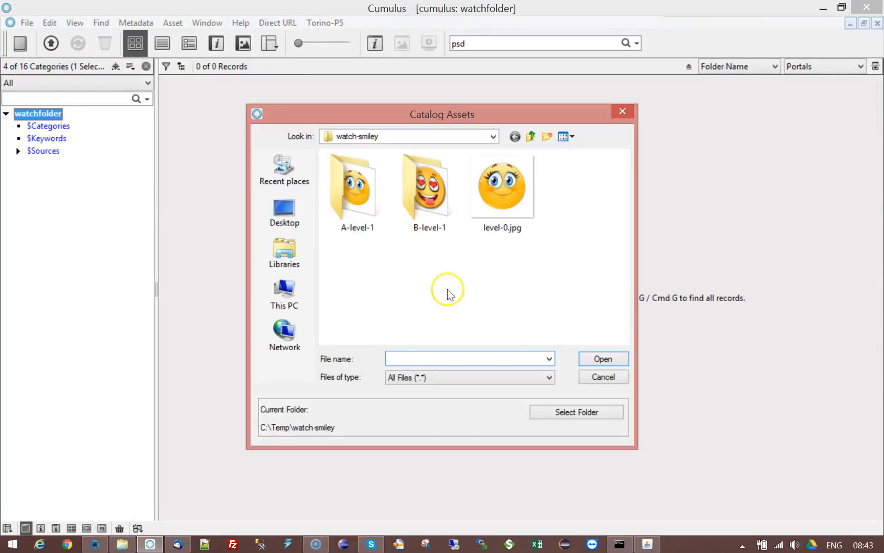
pyautogui.click(503, 202)
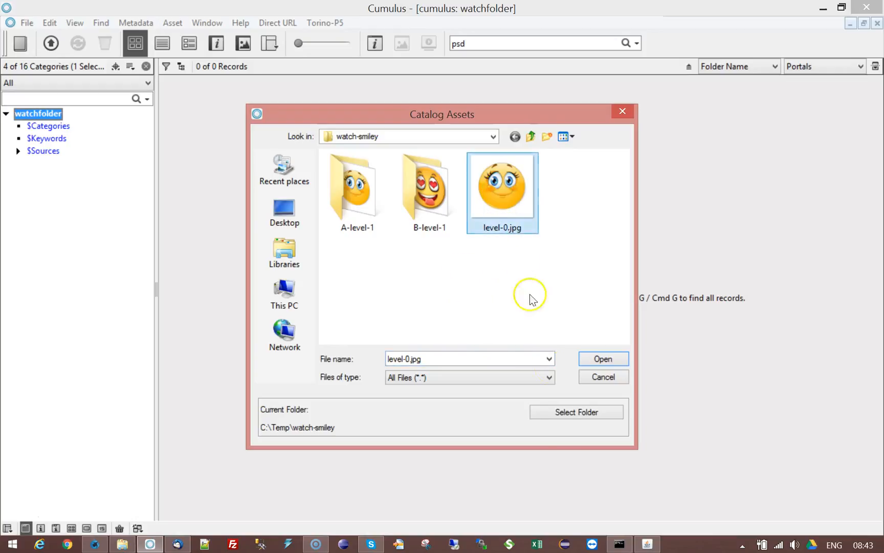
pyautogui.click(604, 360)
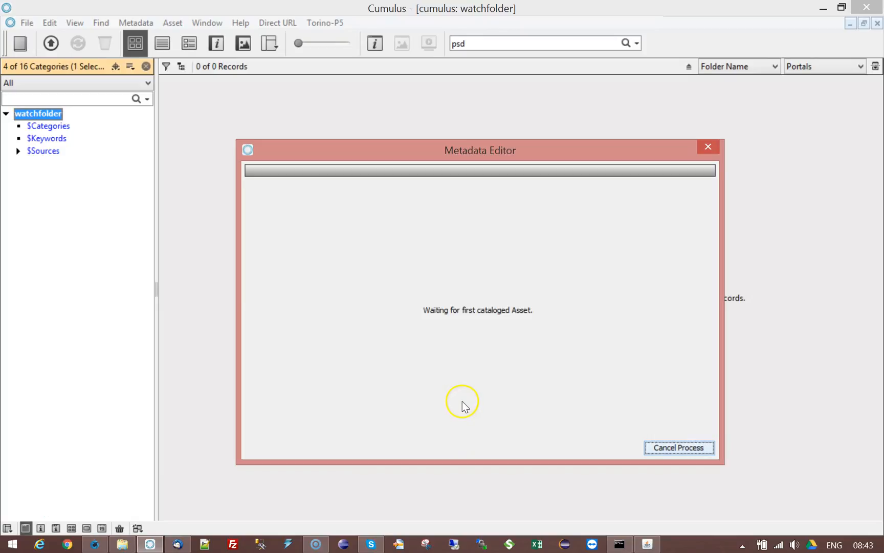
pyautogui.click(239, 150)
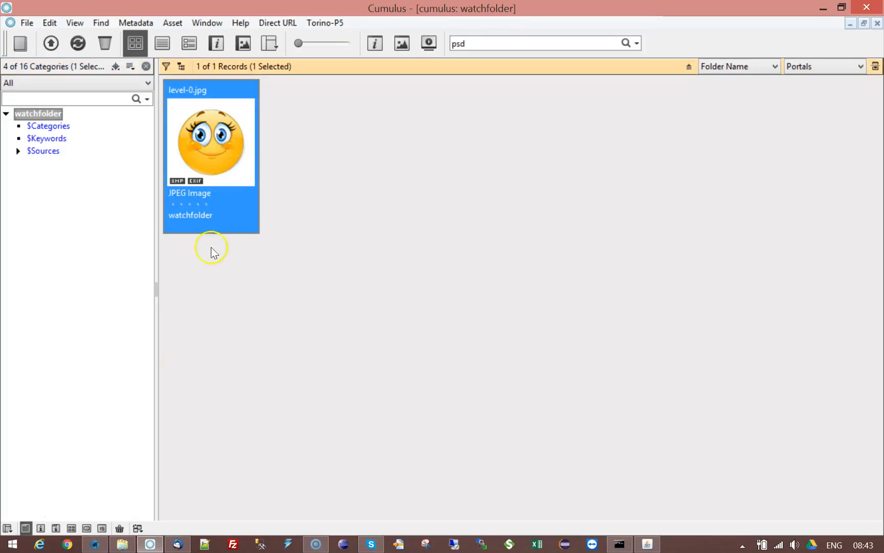
# - Switch to File Explorer and open the RECNEW trigger XML file from C:\Temp\trigger-new-file in Notepad++
pyautogui.click(122, 544)
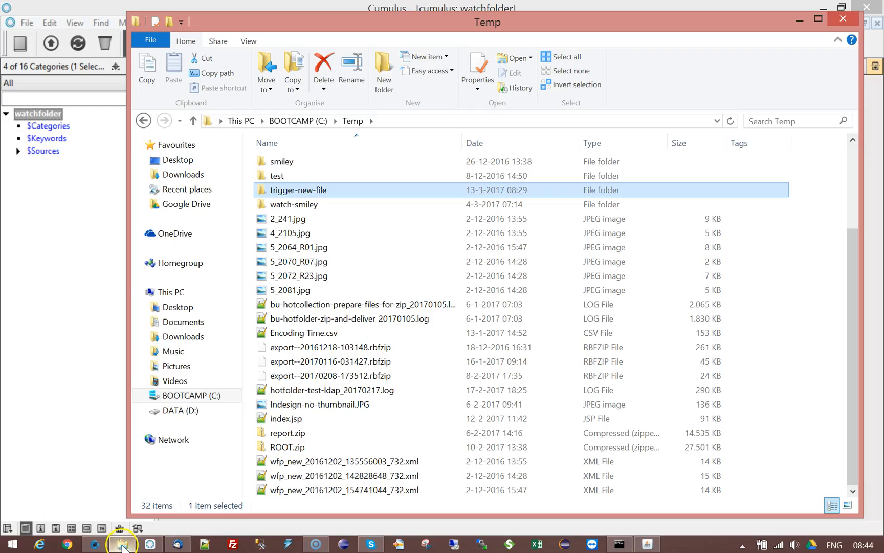
pyautogui.doubleClick(255, 190)
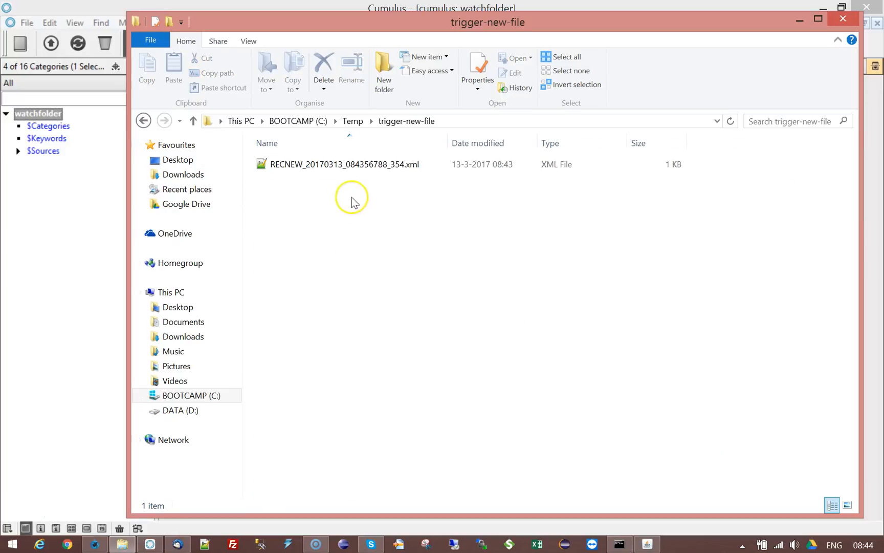
pyautogui.click(331, 166)
pyautogui.rightClick(360, 168)
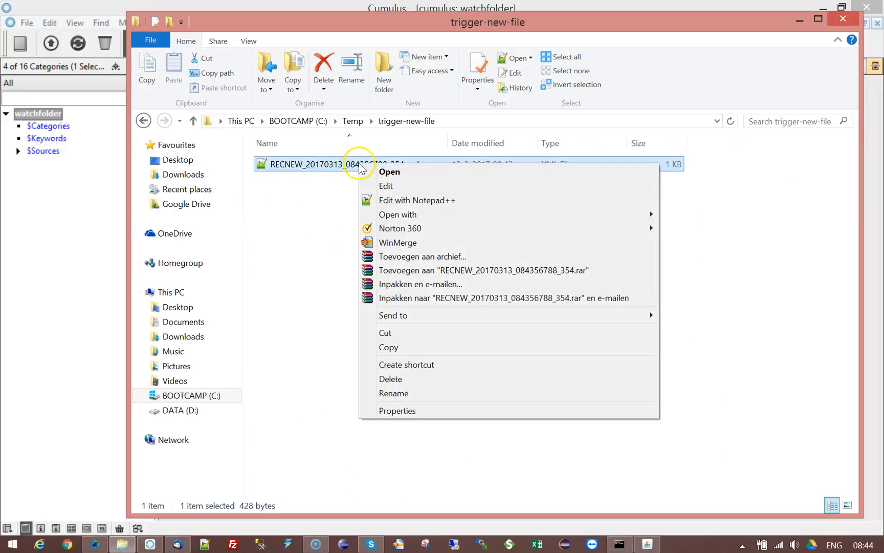
pyautogui.click(411, 201)
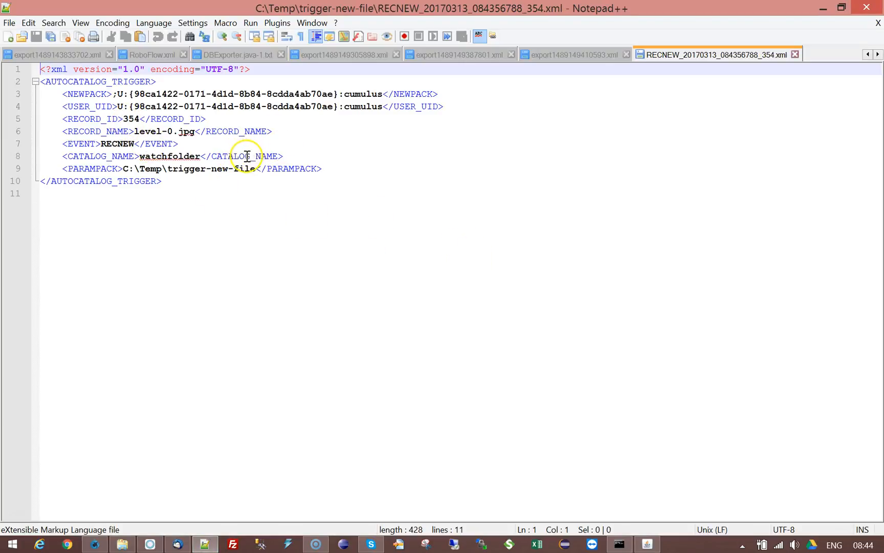
# - Examine the user, record name, event and catalog name in the trigger XML, and close the file
pyautogui.doubleClick(371, 94)
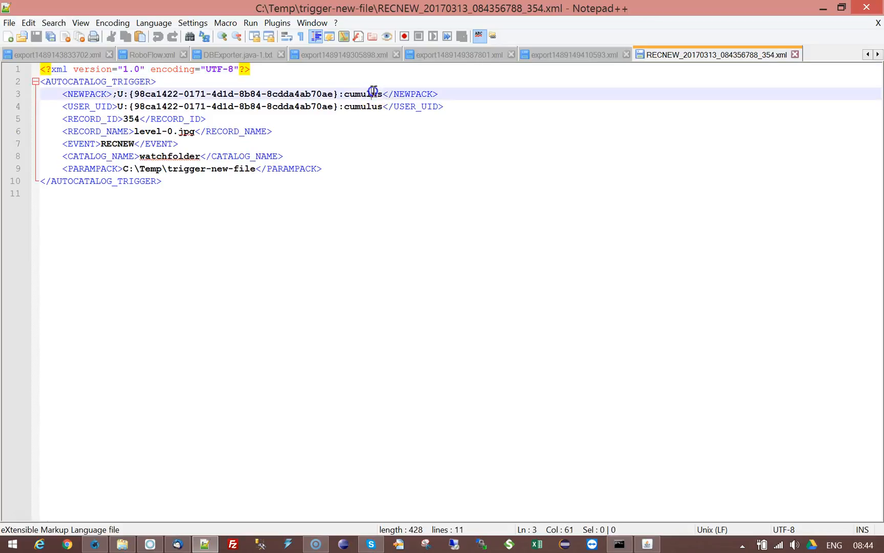
pyautogui.moveTo(134, 131); pyautogui.dragTo(204, 127)
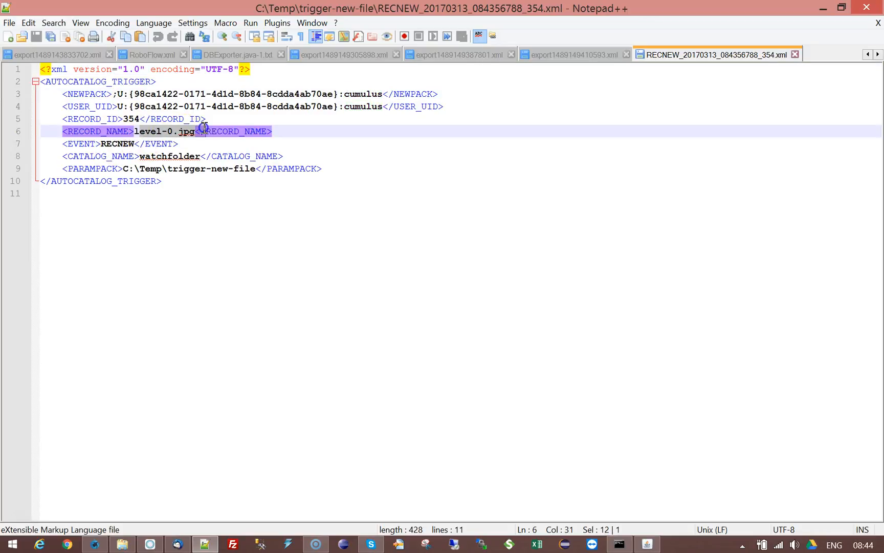
pyautogui.doubleClick(111, 145)
pyautogui.click(169, 156)
pyautogui.doubleClick(169, 156)
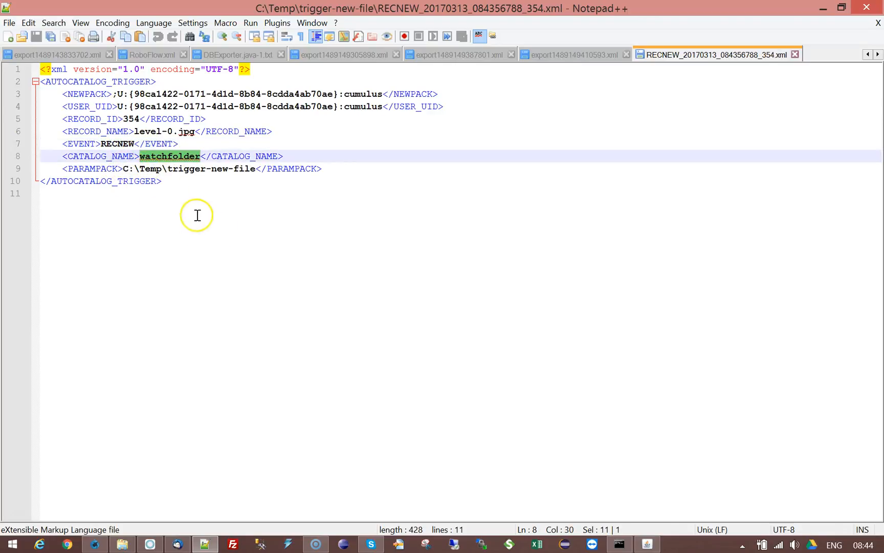
pyautogui.click(175, 183)
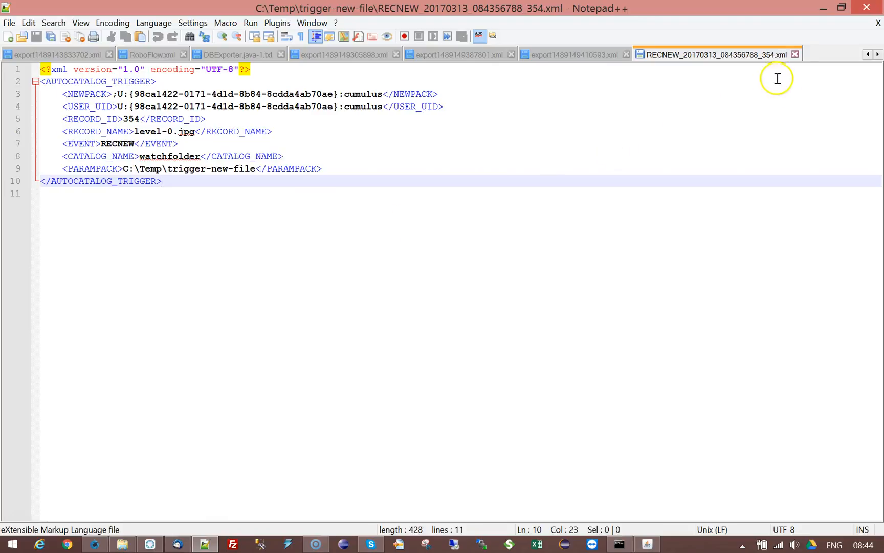
pyautogui.click(795, 54)
pyautogui.click(823, 9)
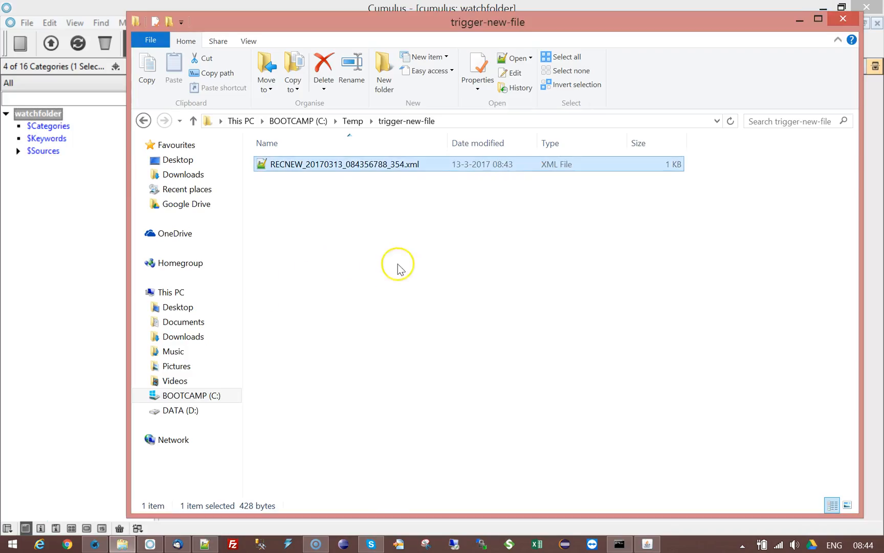
# - Switch to the Cumulus Server Console in the browser and start the hotcollection-export-action-file-to-asset-folder workflow
pyautogui.click(53, 299)
pyautogui.click(95, 543)
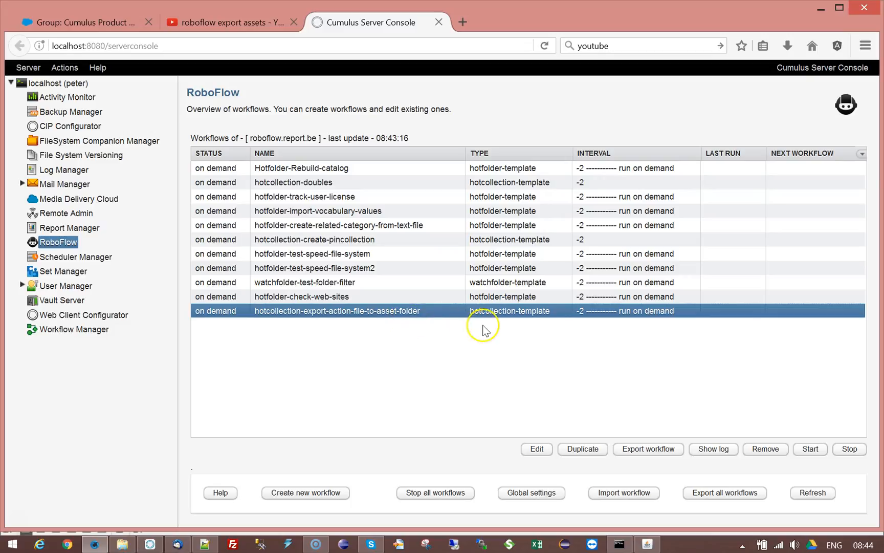
pyautogui.click(810, 449)
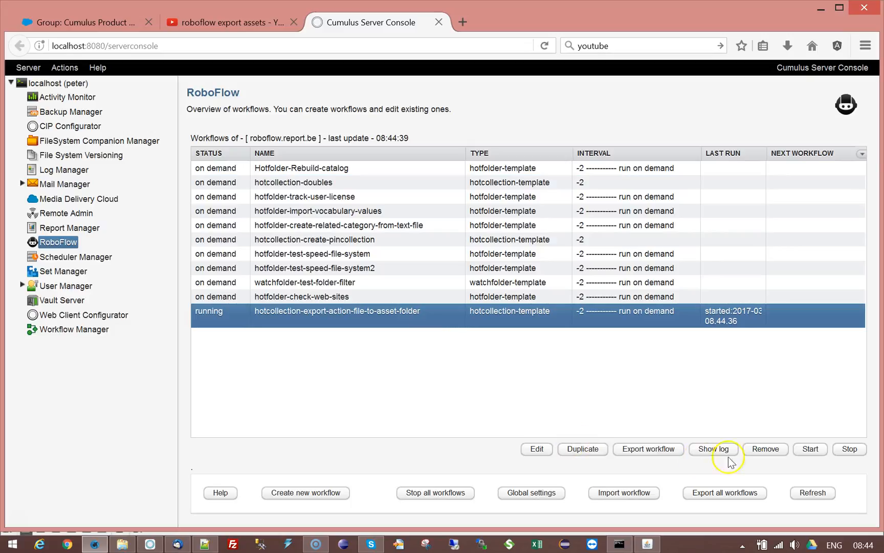
# - Open the workflow's log and examine its entries for loaded trigger files, found records and the record name
pyautogui.click(715, 450)
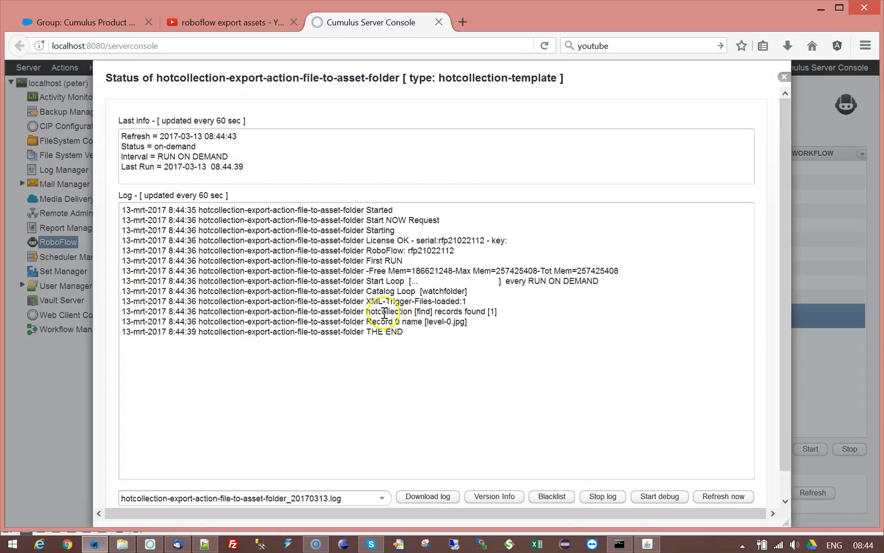
pyautogui.moveTo(361, 301); pyautogui.dragTo(467, 301)
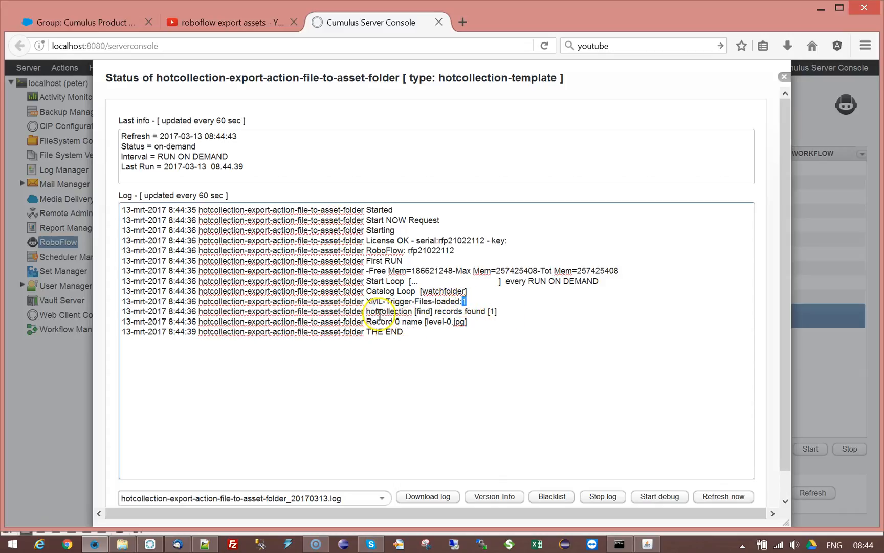
pyautogui.moveTo(420, 311); pyautogui.dragTo(500, 311)
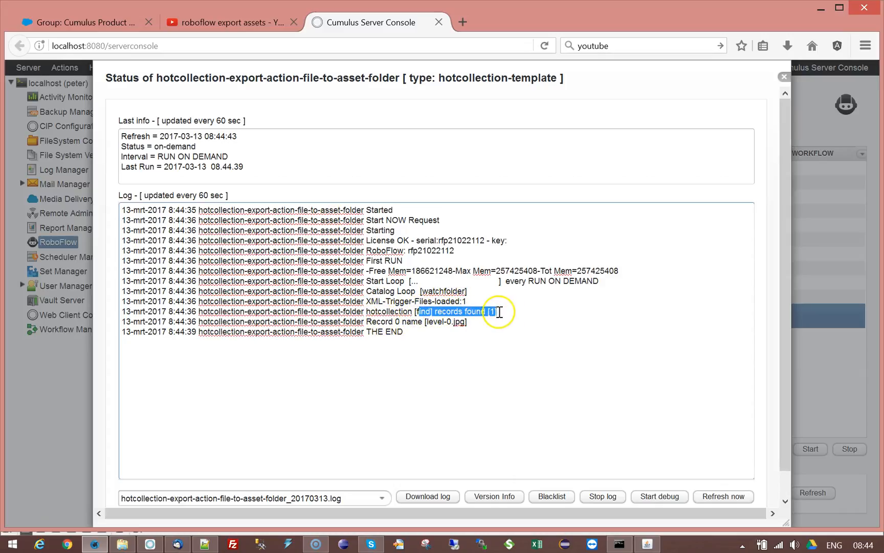
pyautogui.moveTo(361, 322); pyautogui.dragTo(487, 321)
pyautogui.click(473, 318)
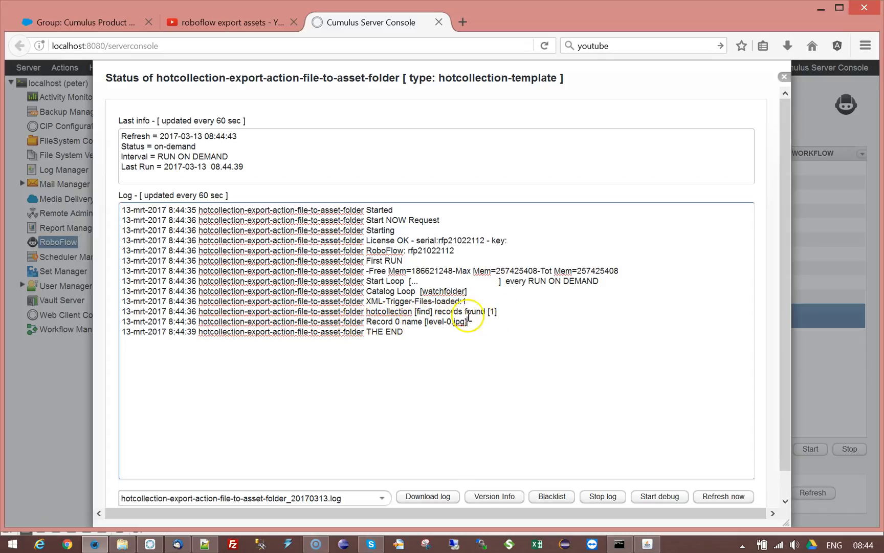
pyautogui.tripleClick(477, 385)
pyautogui.click(357, 387)
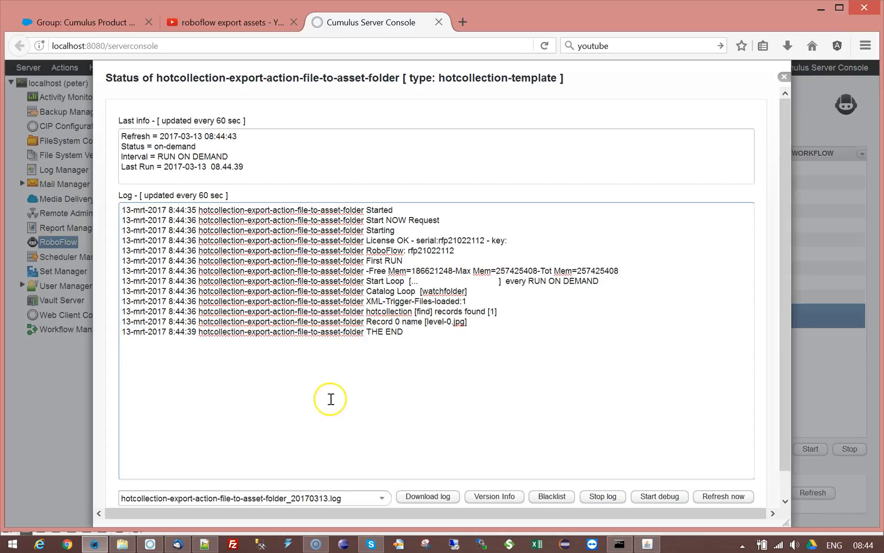
# - Switch to the Cumulus client, show the level-0.jpg record's file location, check for level-0.gif there, and return to the client
pyautogui.moveTo(104, 549)
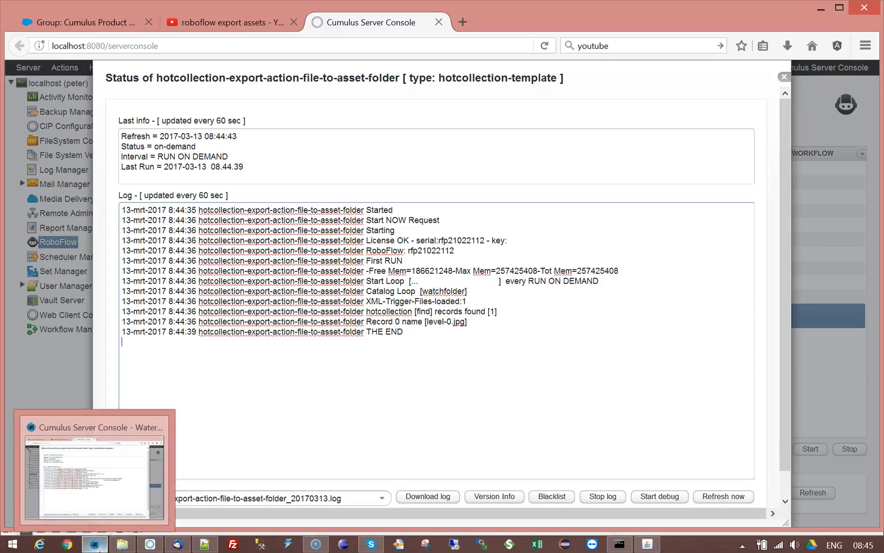
pyautogui.click(150, 544)
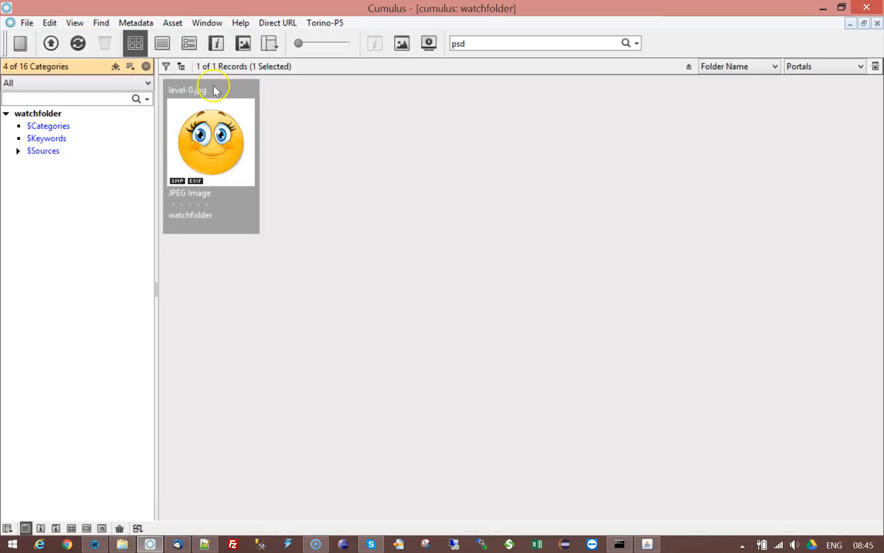
pyautogui.click(217, 147)
pyautogui.rightClick(215, 146)
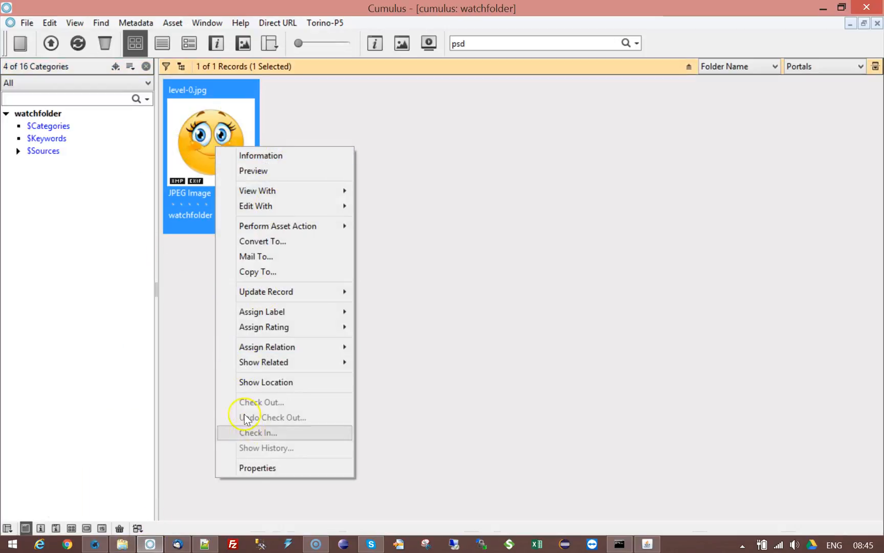
pyautogui.click(295, 383)
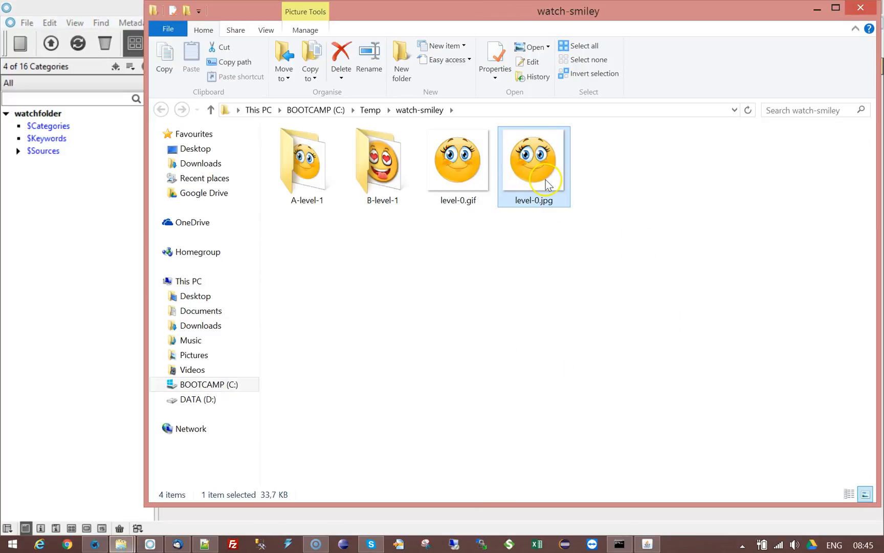
pyautogui.click(457, 202)
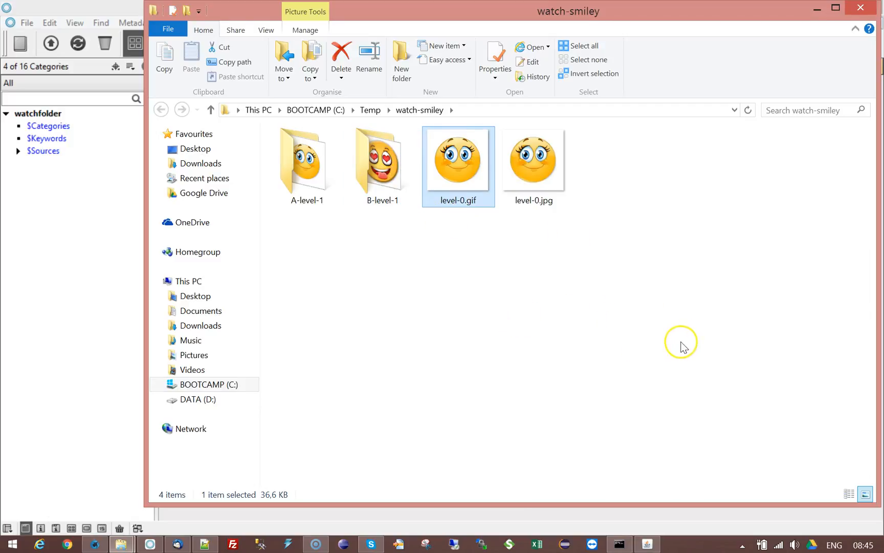
pyautogui.click(106, 270)
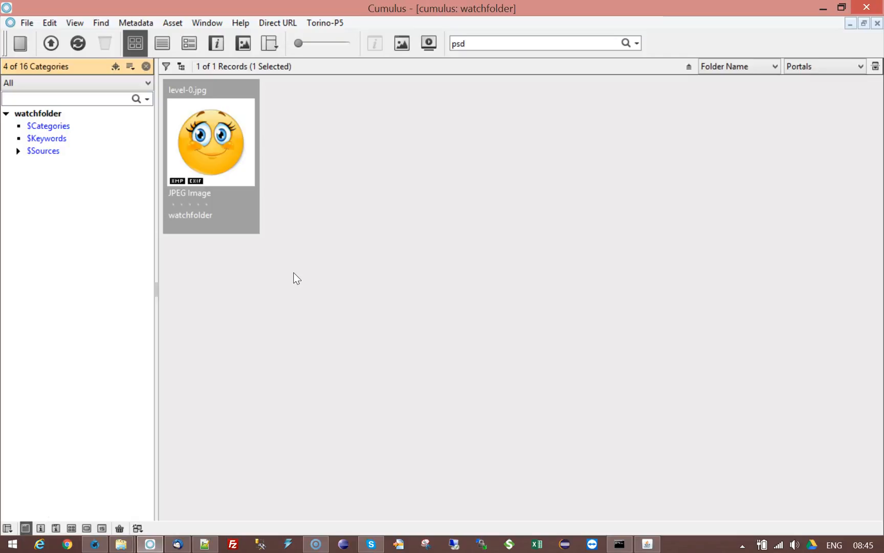
# - Add a trigger to the watchfolder catalog with Records Events as its source and Field value changed as its event type
pyautogui.click(27, 114)
pyautogui.rightClick(28, 113)
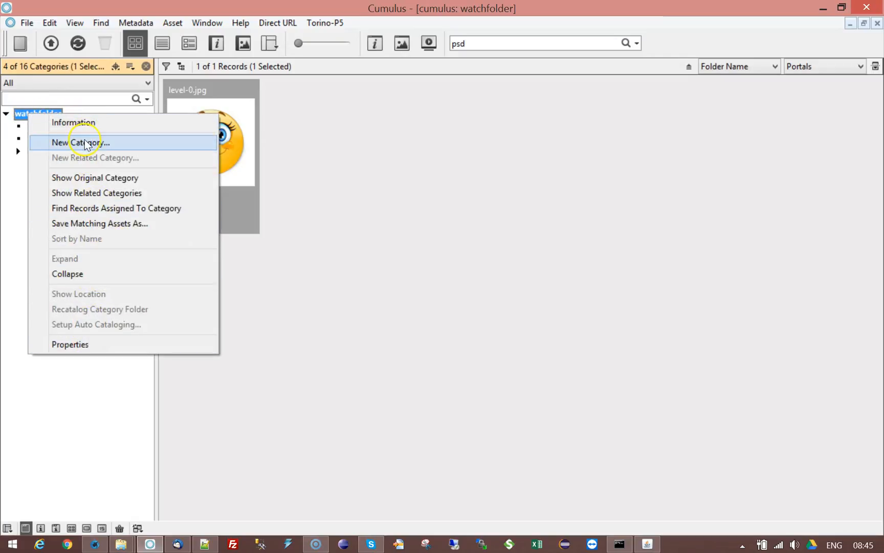
pyautogui.click(109, 344)
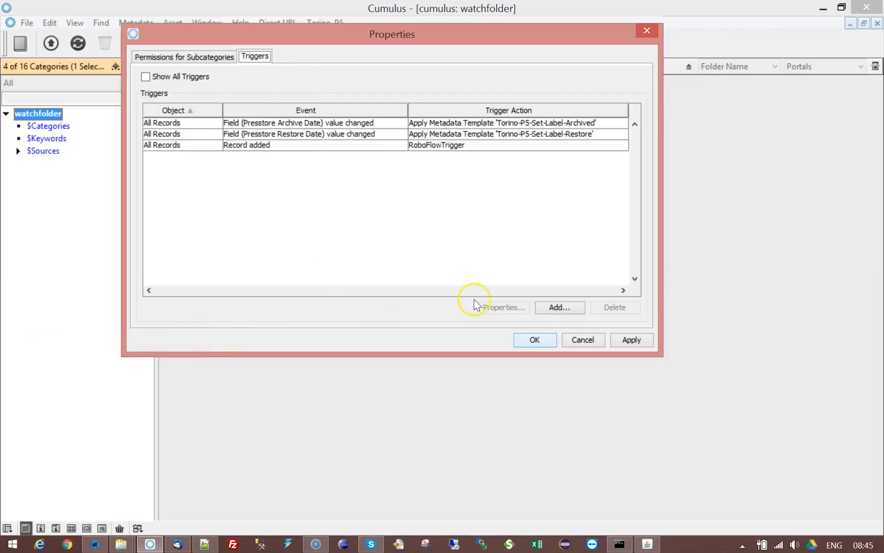
pyautogui.click(192, 145)
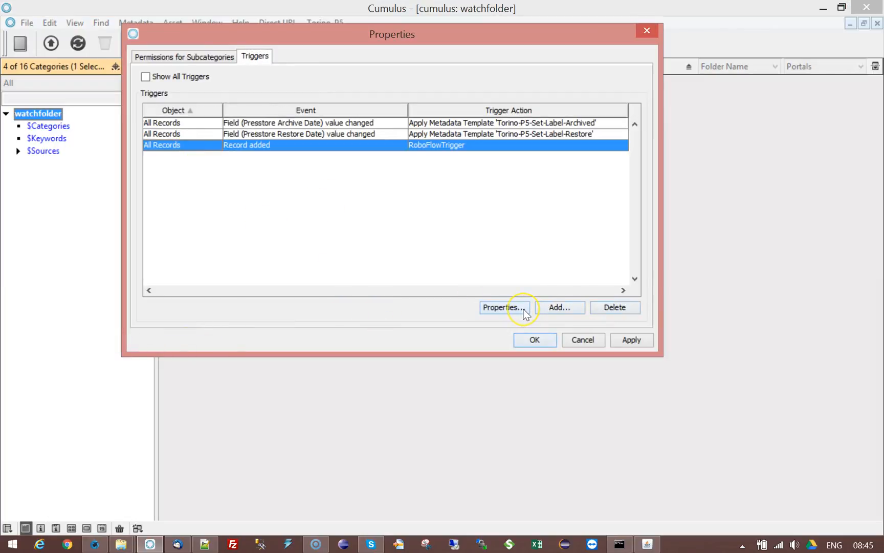
pyautogui.click(559, 309)
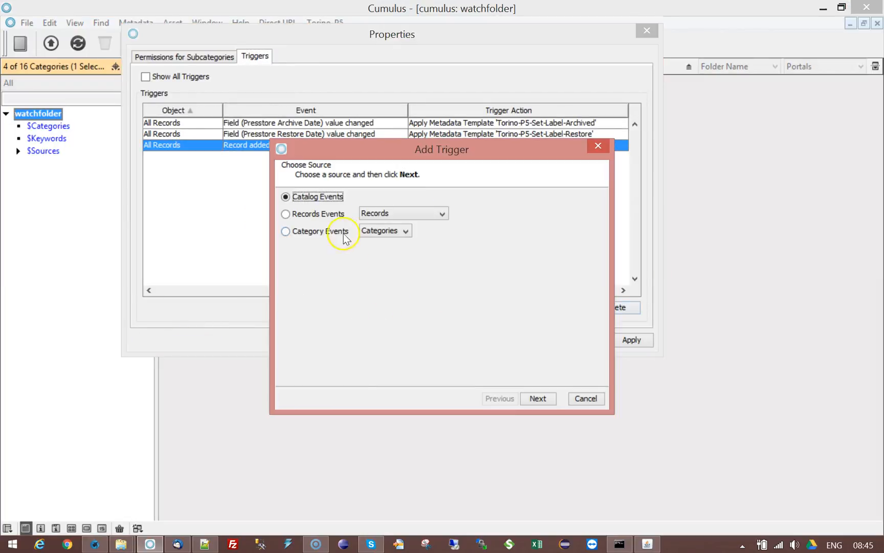
pyautogui.click(290, 217)
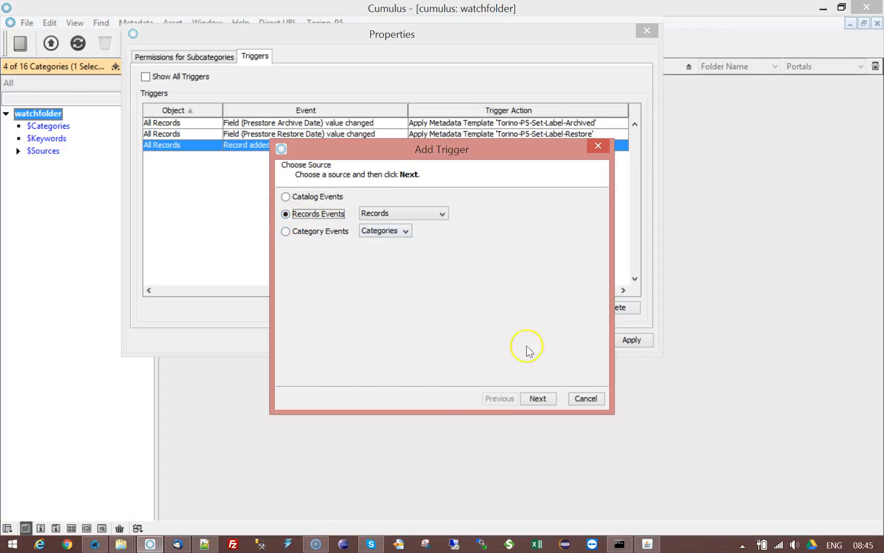
pyautogui.click(538, 398)
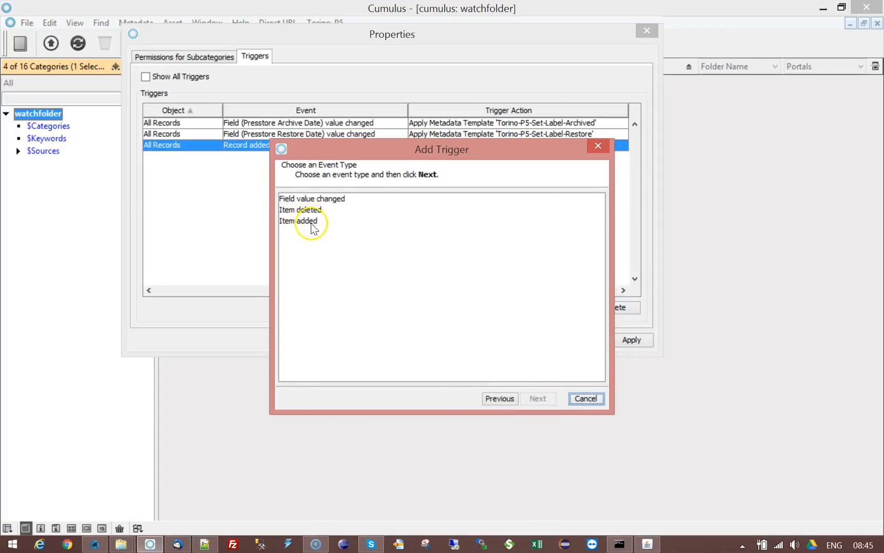
pyautogui.click(313, 198)
pyautogui.click(547, 396)
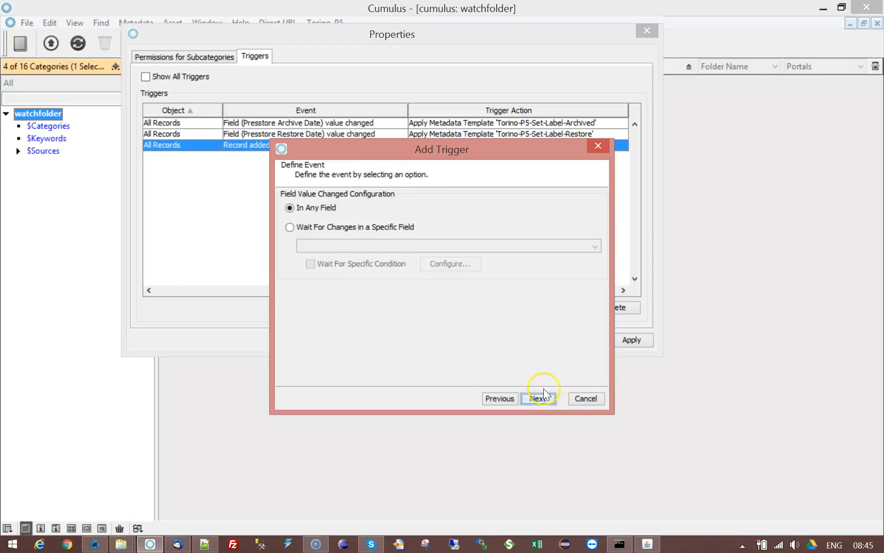
# - Make the trigger wait for changes in the specific field Asset Modification Date
pyautogui.click(290, 230)
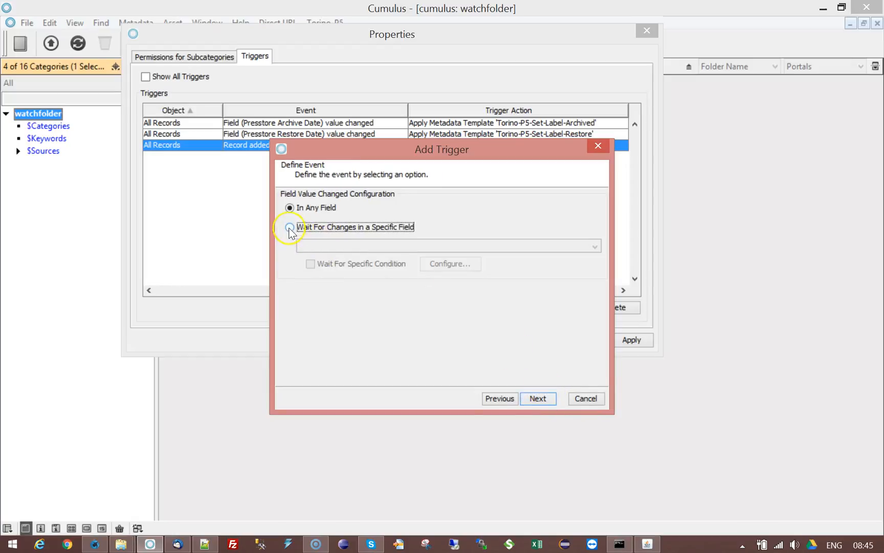
pyautogui.click(596, 246)
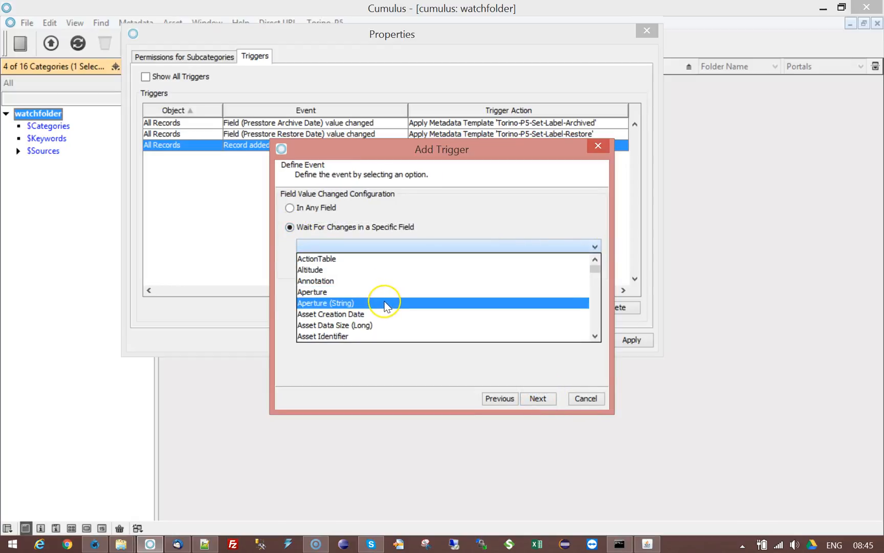
pyautogui.scroll(-1, 385, 302)
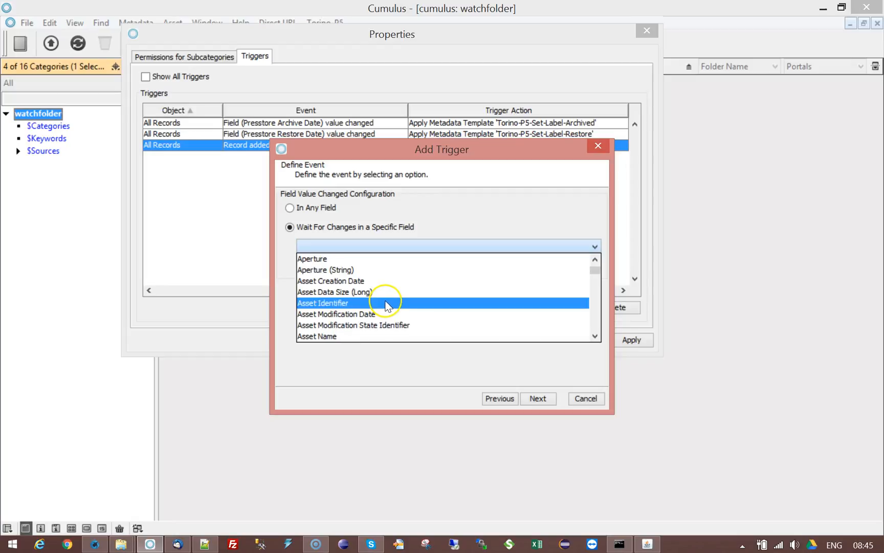
pyautogui.click(341, 314)
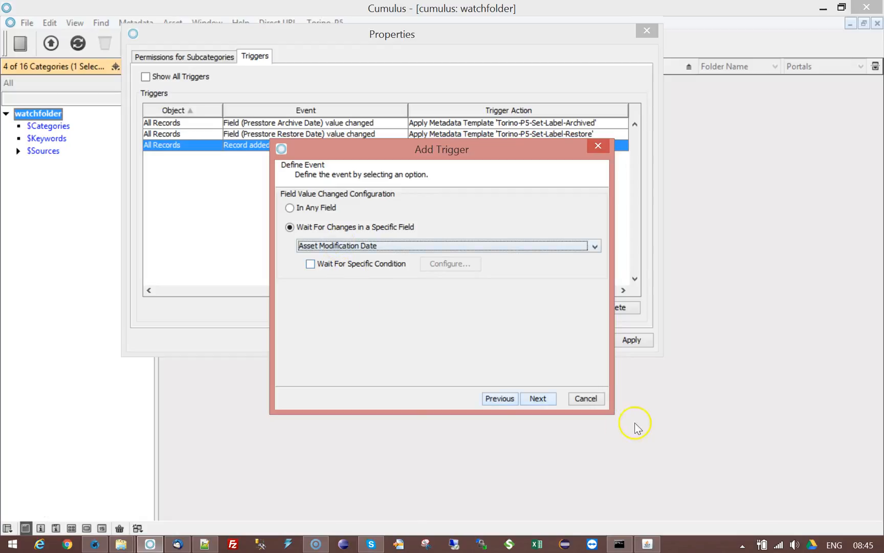
pyautogui.click(535, 398)
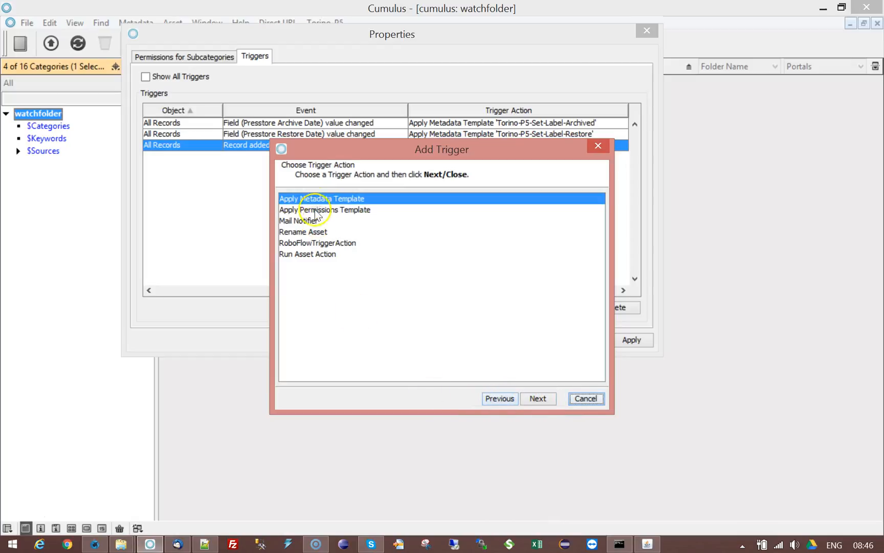
# - Choose RoboFlowTriggerAction as the trigger action and set its target folder to C:\Temp\trigger-new-file
pyautogui.click(316, 243)
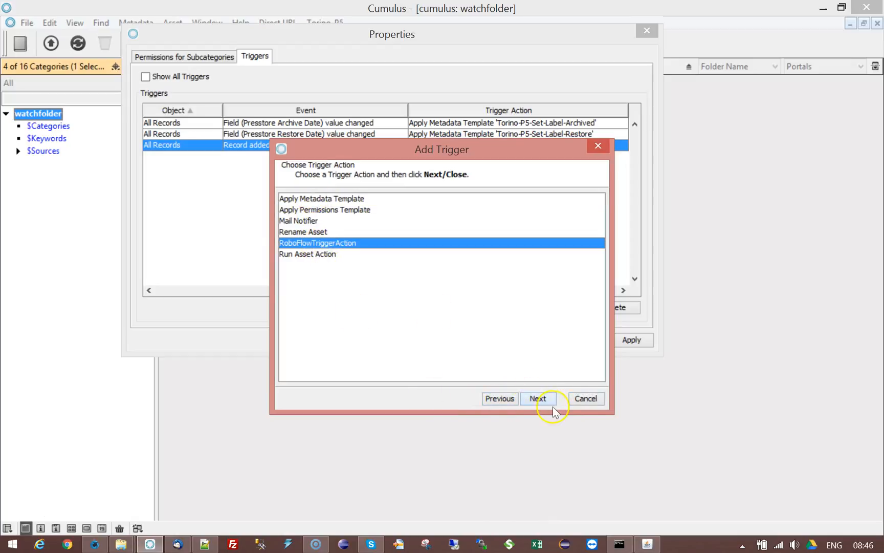
pyautogui.click(538, 398)
pyautogui.click(504, 212)
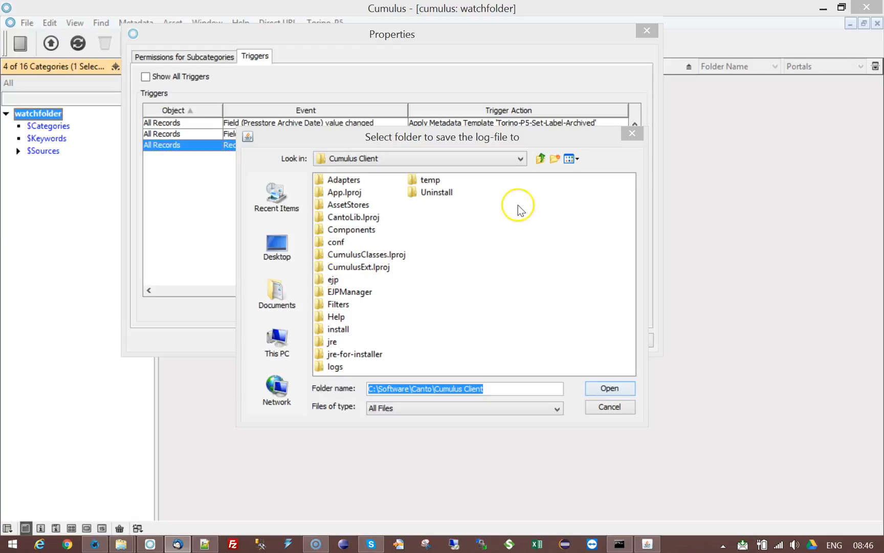
pyautogui.click(540, 158)
pyautogui.click(540, 158)
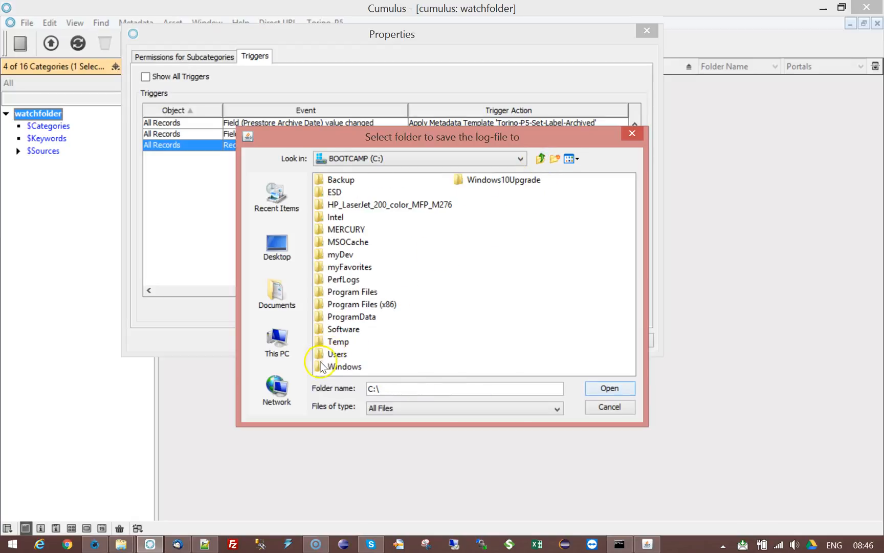
pyautogui.doubleClick(338, 341)
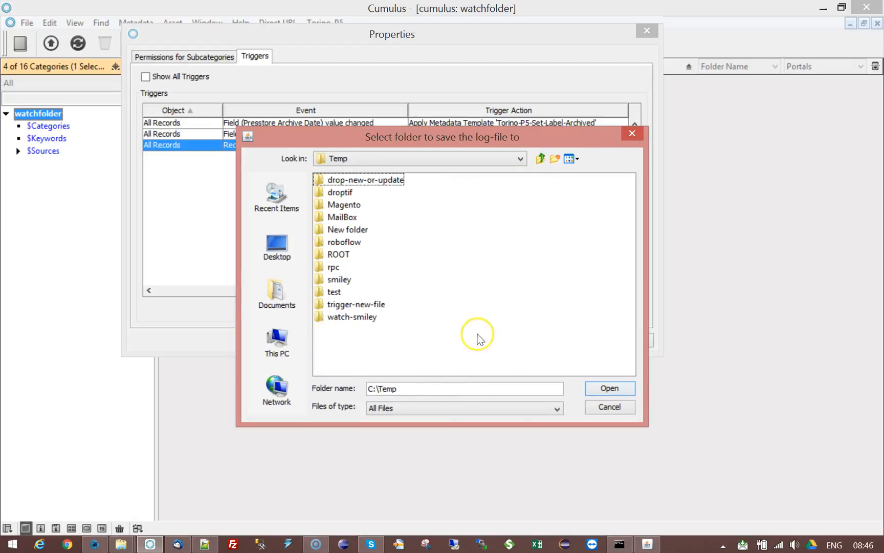
pyautogui.click(340, 256)
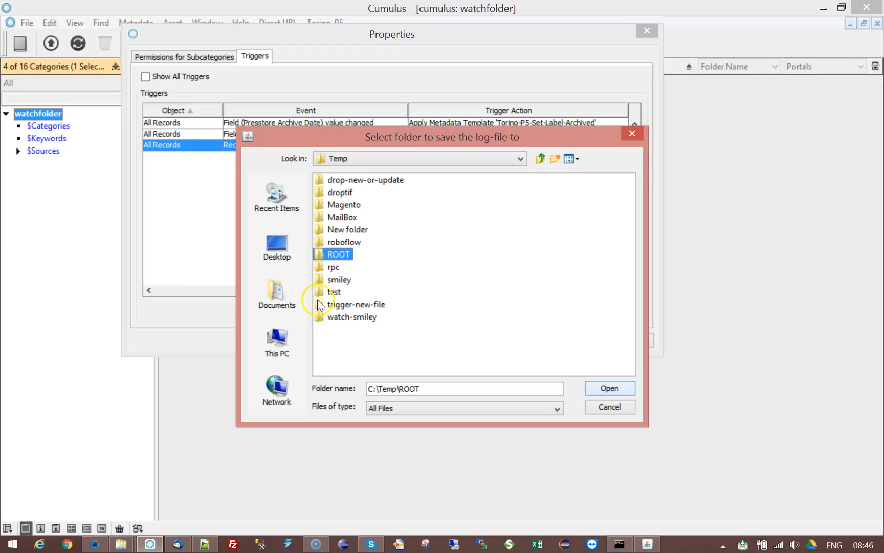
pyautogui.click(353, 304)
pyautogui.click(609, 388)
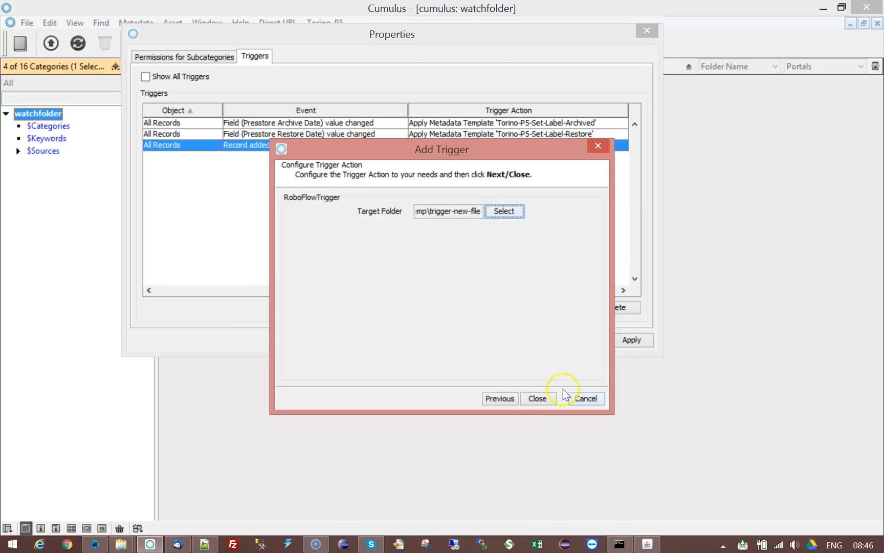
# - Finish the new trigger, apply it to the watchfolder catalog and close the catalog properties
pyautogui.click(537, 398)
pyautogui.click(441, 289)
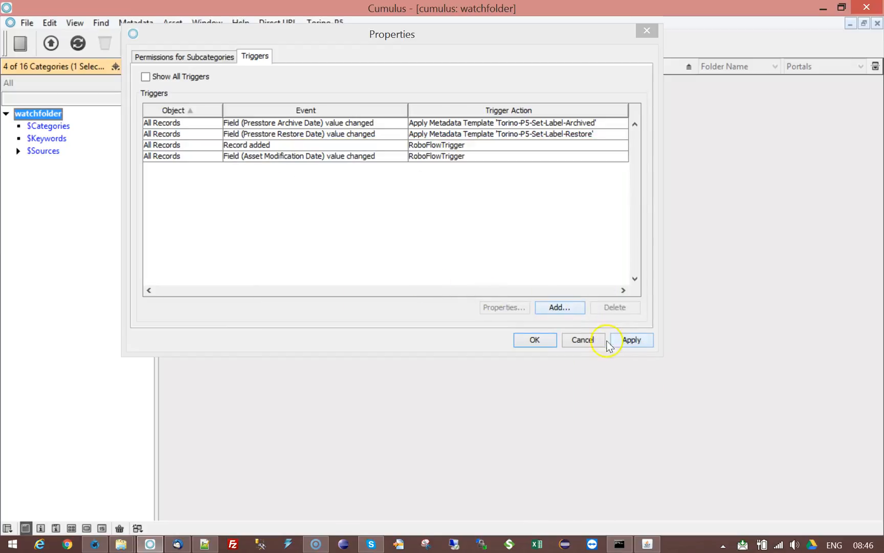
pyautogui.click(632, 340)
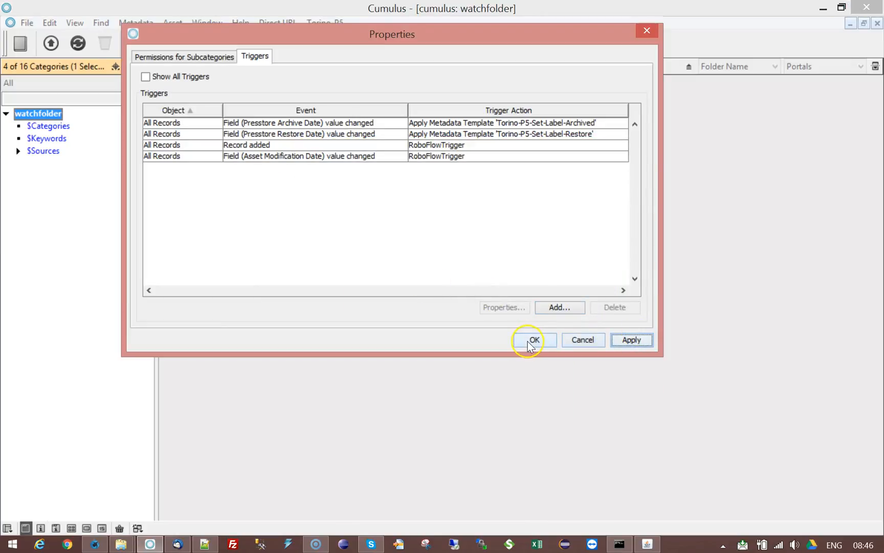
pyautogui.click(532, 341)
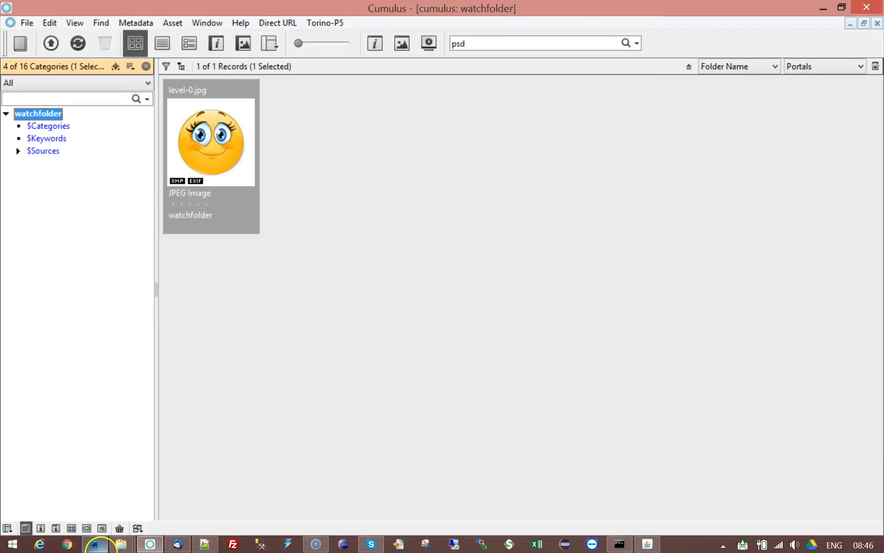
# - Switch to the Cumulus Server Console in the browser and close the workflow's log to return to the RoboFlow workflow overview
pyautogui.click(94, 543)
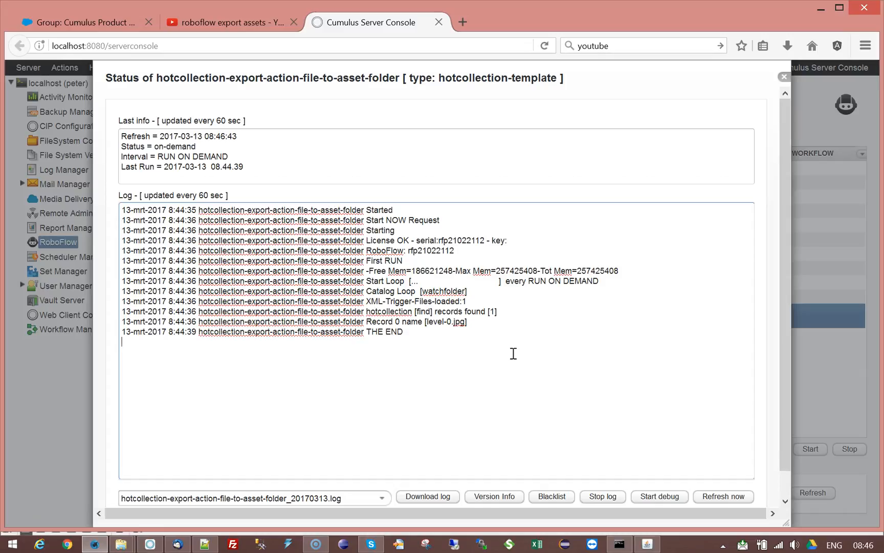
pyautogui.click(785, 77)
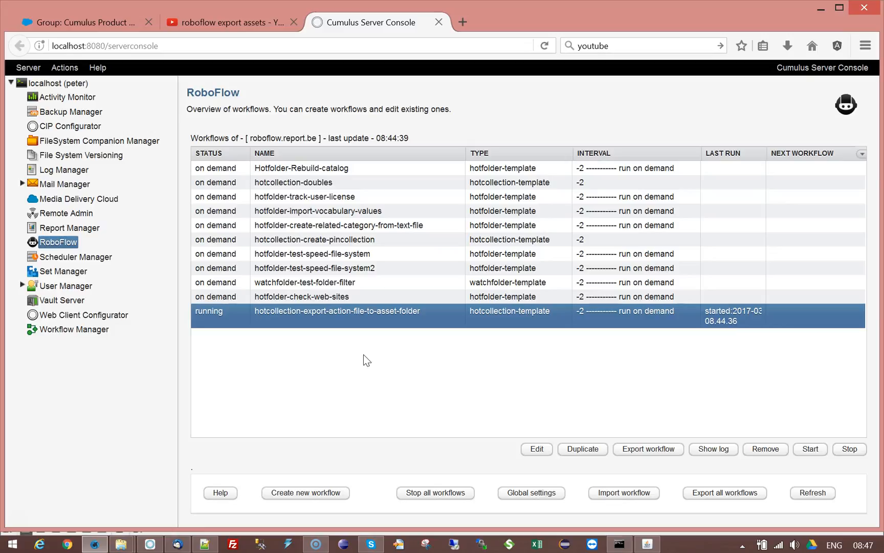
pyautogui.click(361, 332)
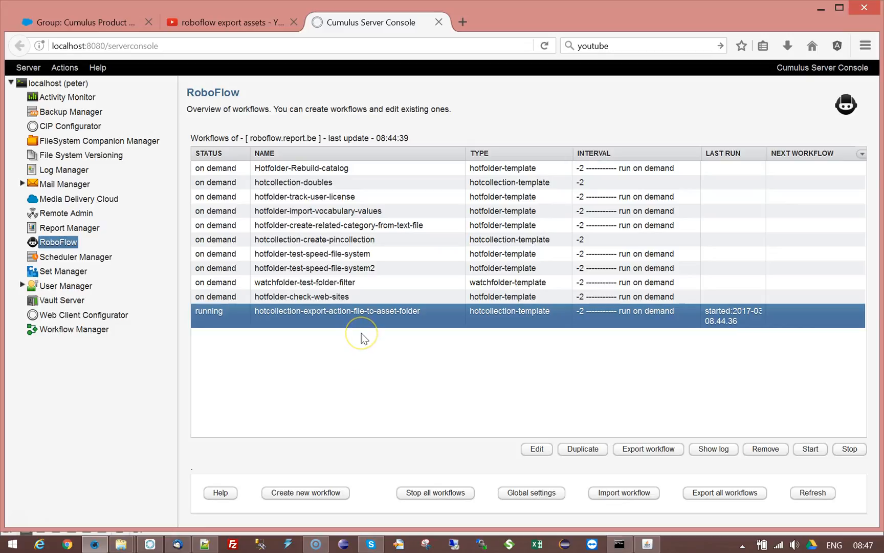